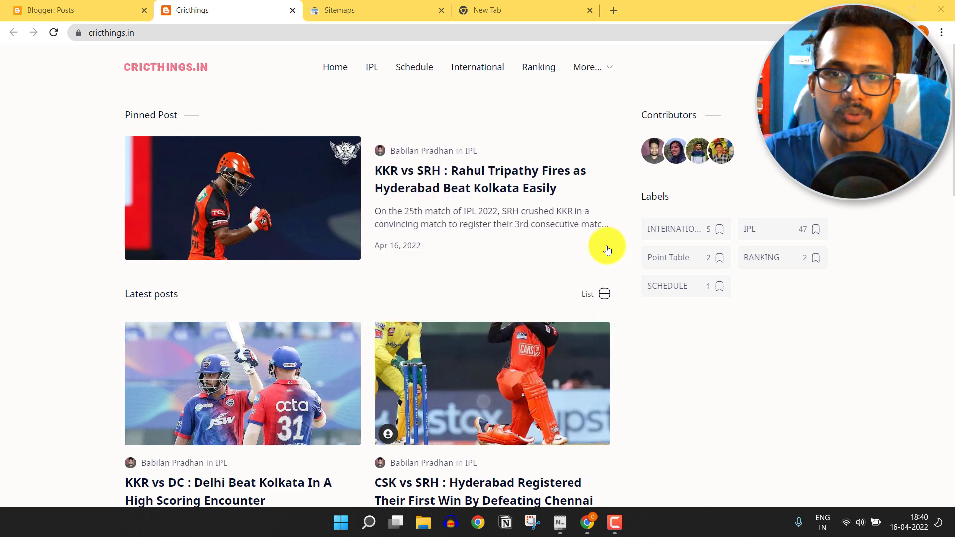
Step: Check the submitted sitemaps in Search Console and review the checklist notes, then switch to the empty New Tab
left_click(391, 14)
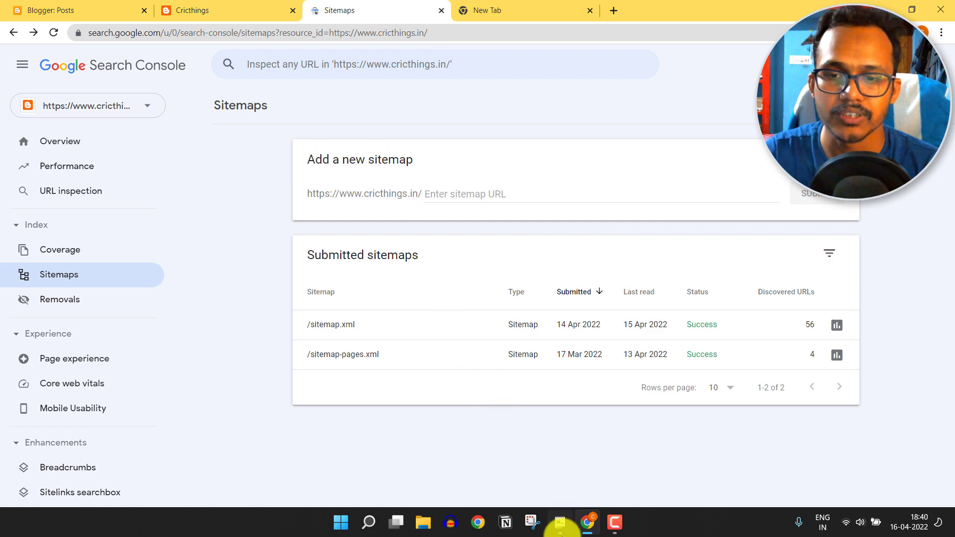
left_click(560, 522)
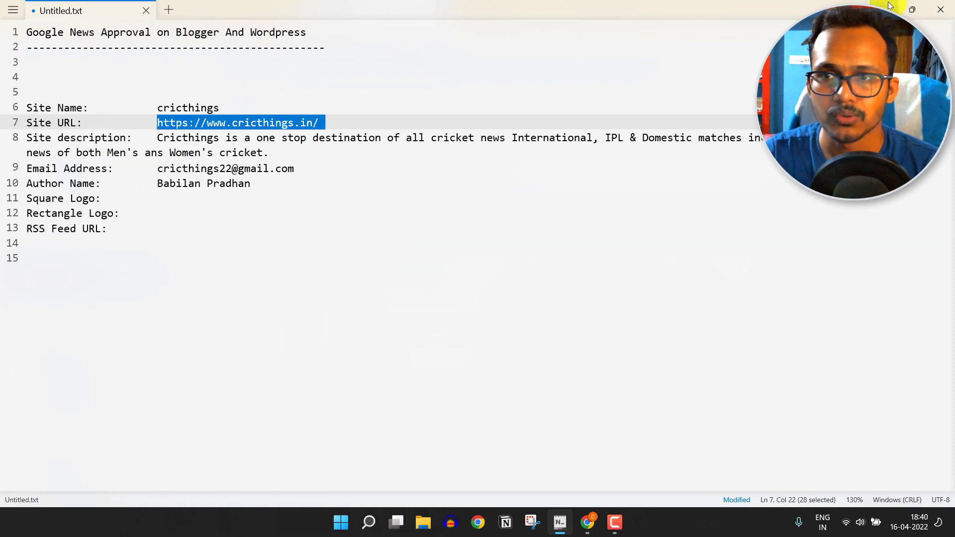
left_click(890, 5)
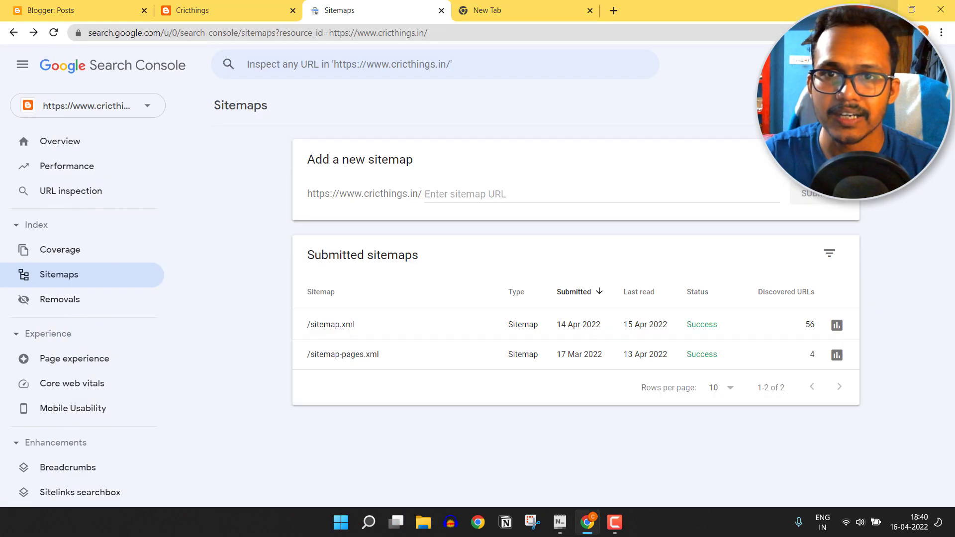
left_click(516, 18)
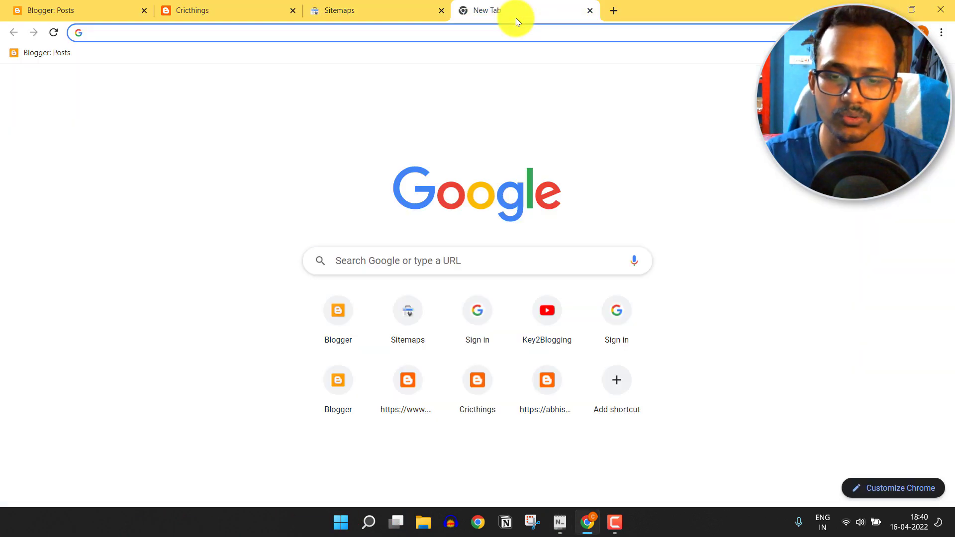
Step: Load key2blogging.com and its /feed RSS page as an example, then return to the Cricthings homepage
type("key")
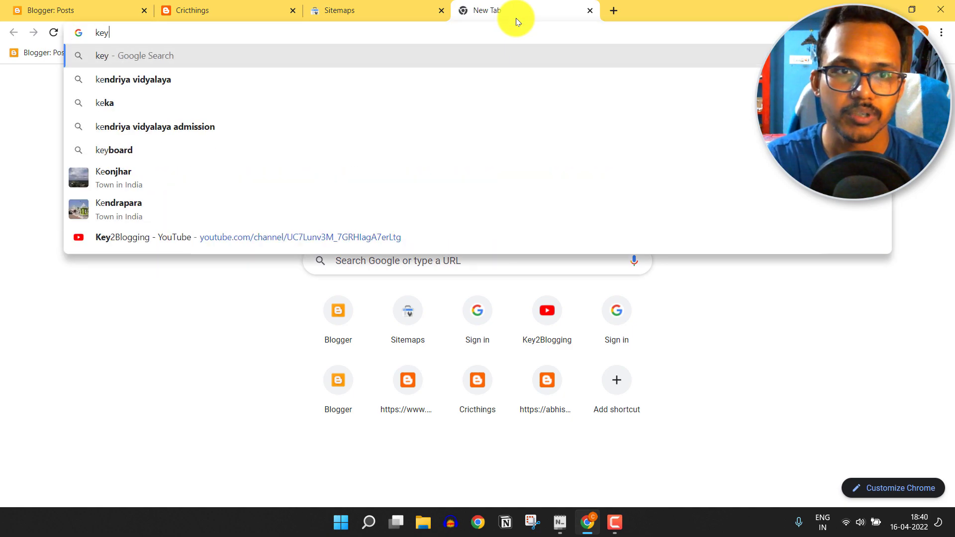
type("2blogg")
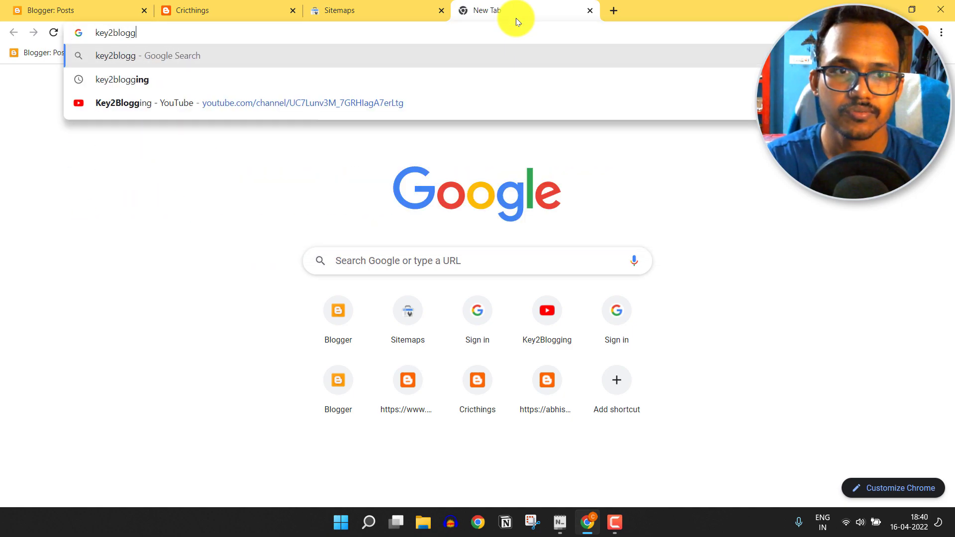
type("ing.com")
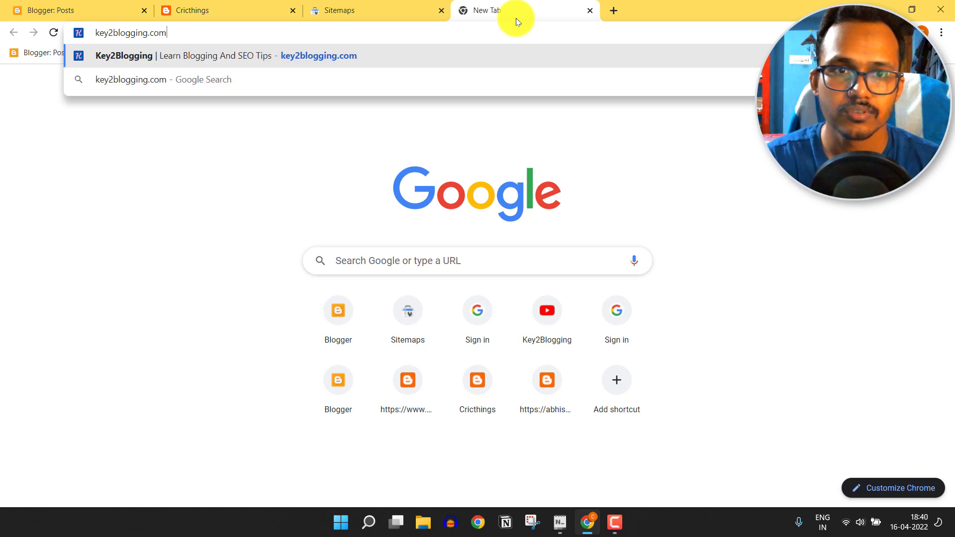
key("Return")
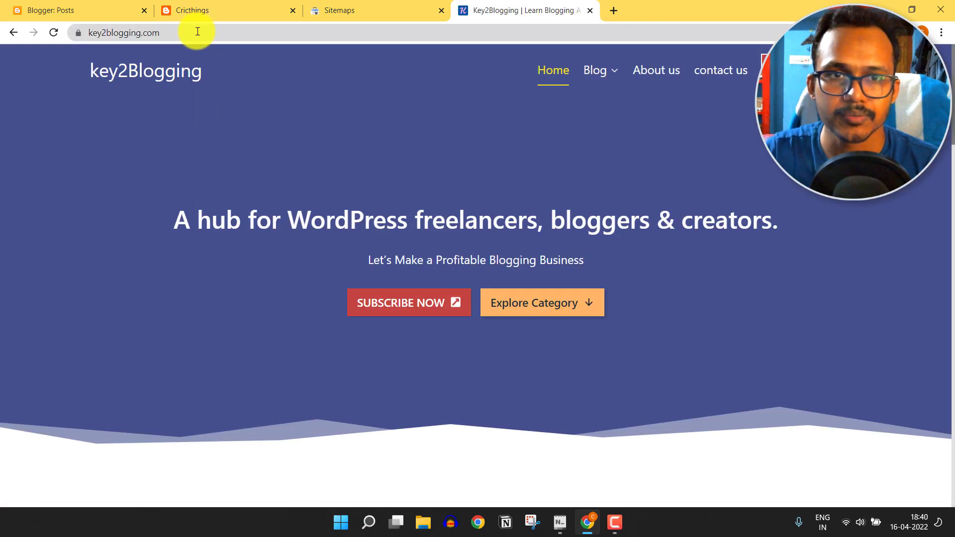
left_click(214, 34)
type("//")
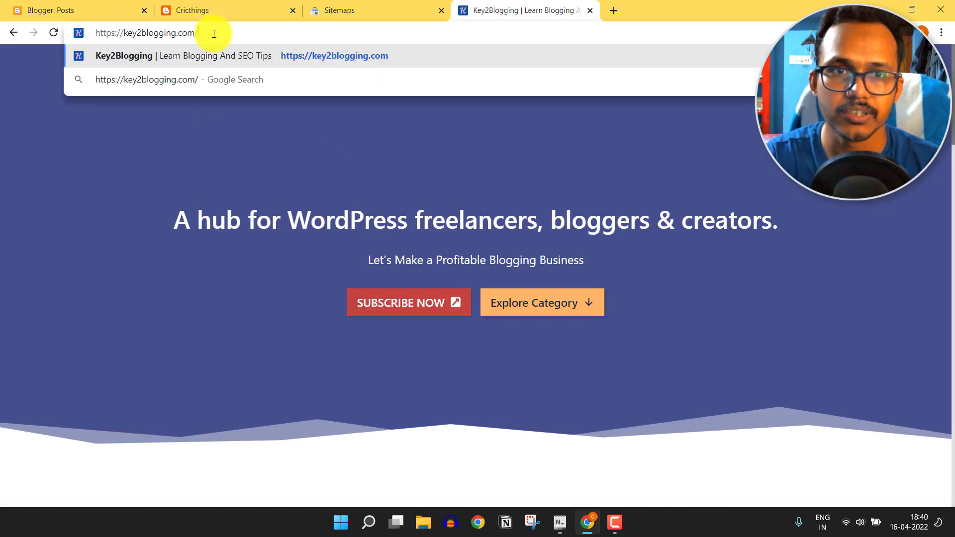
type("feed")
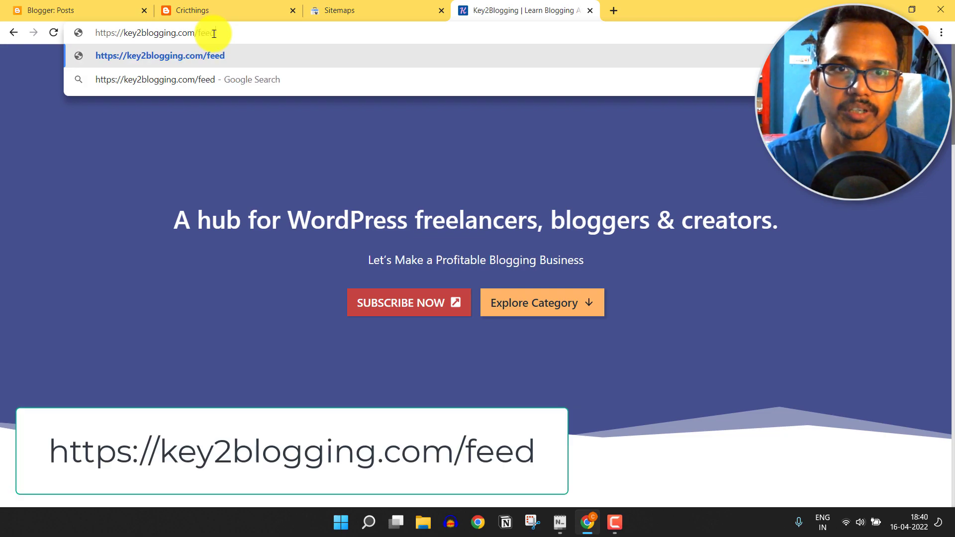
key("Return")
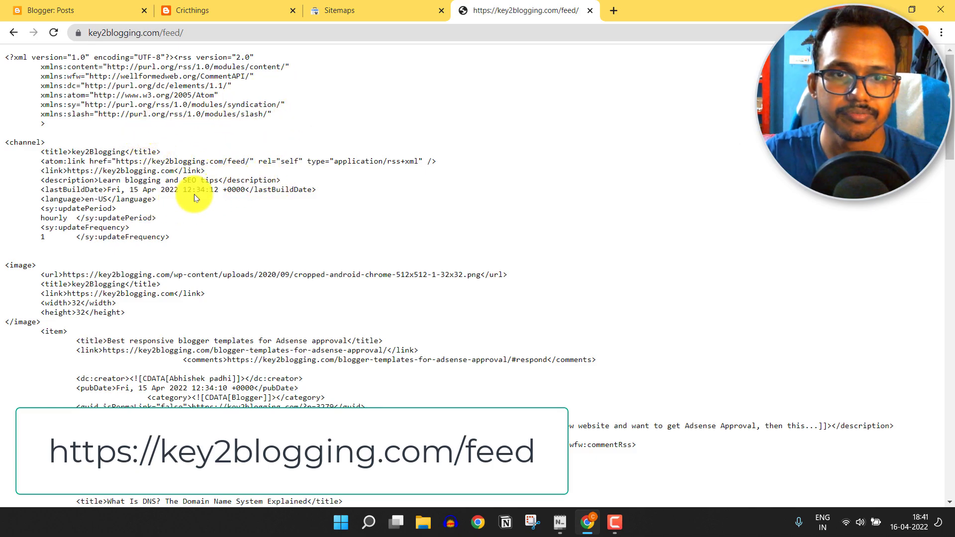
scroll(333, 309, "down", 6)
scroll(189, 69, "up", 6)
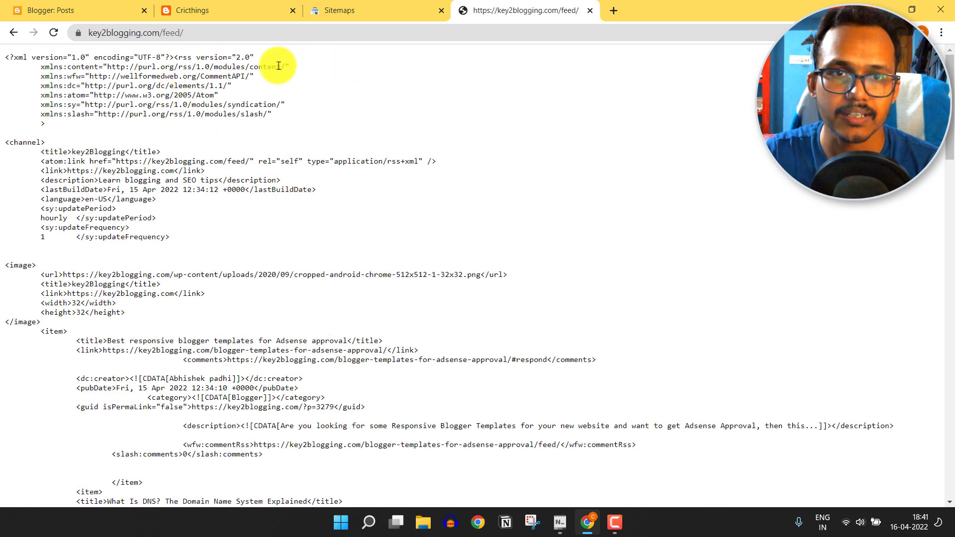
left_click(250, 14)
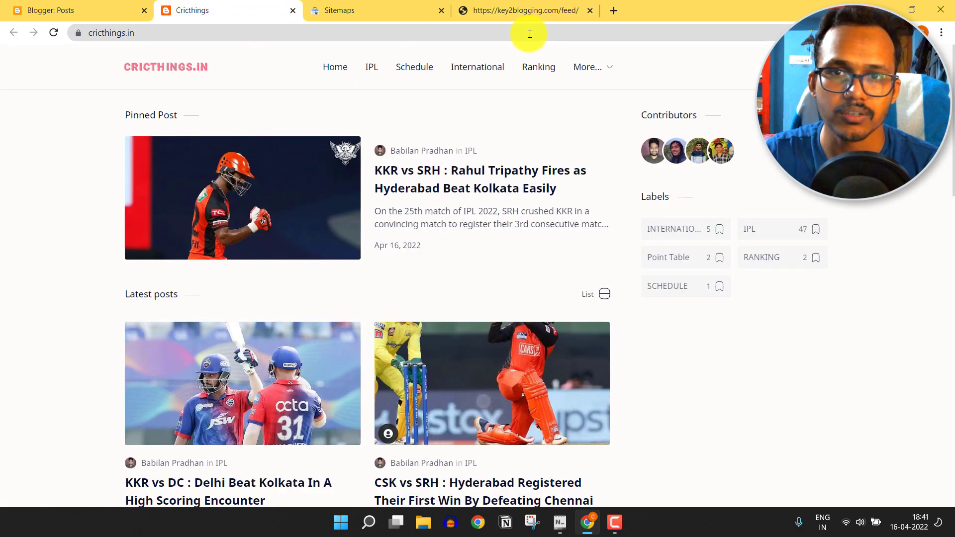
Step: Search the web for feedburner and open FeedBurner's My Feeds page in a new tab
left_click(608, 15)
type("fe")
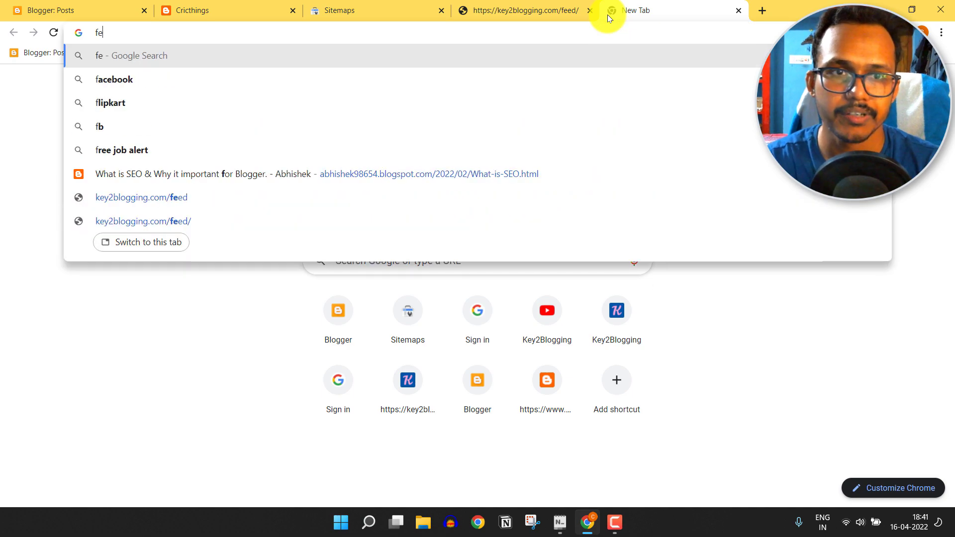
type("edburner")
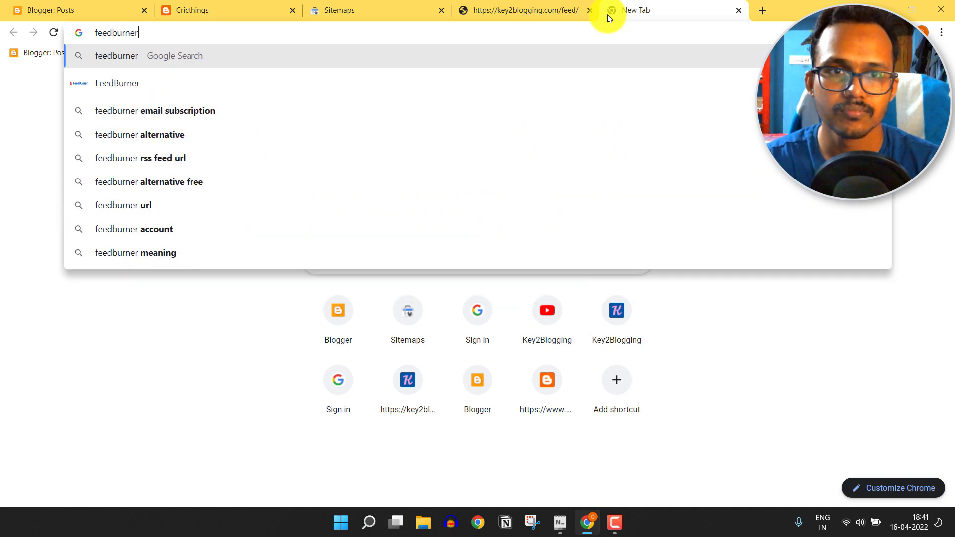
key("Return")
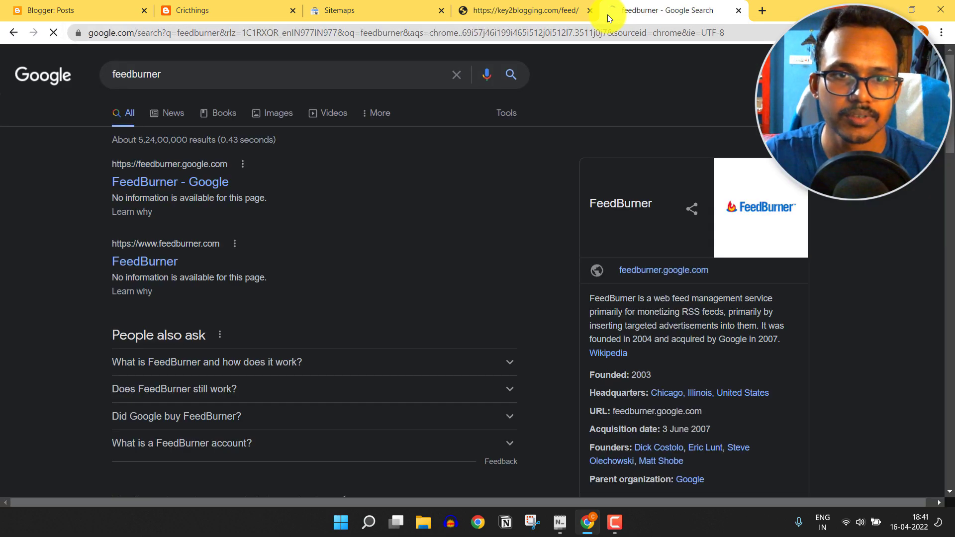
left_click(169, 182)
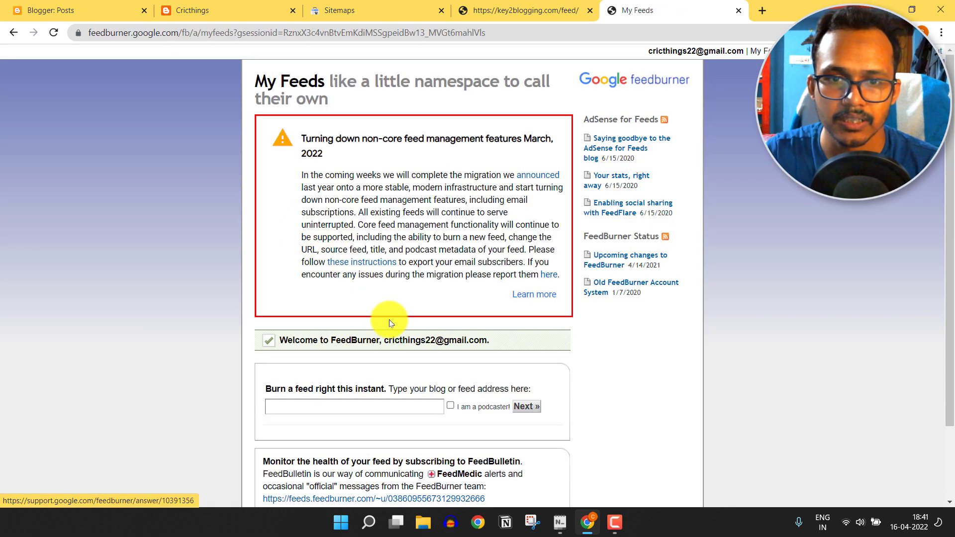
scroll(327, 344, "down", 3)
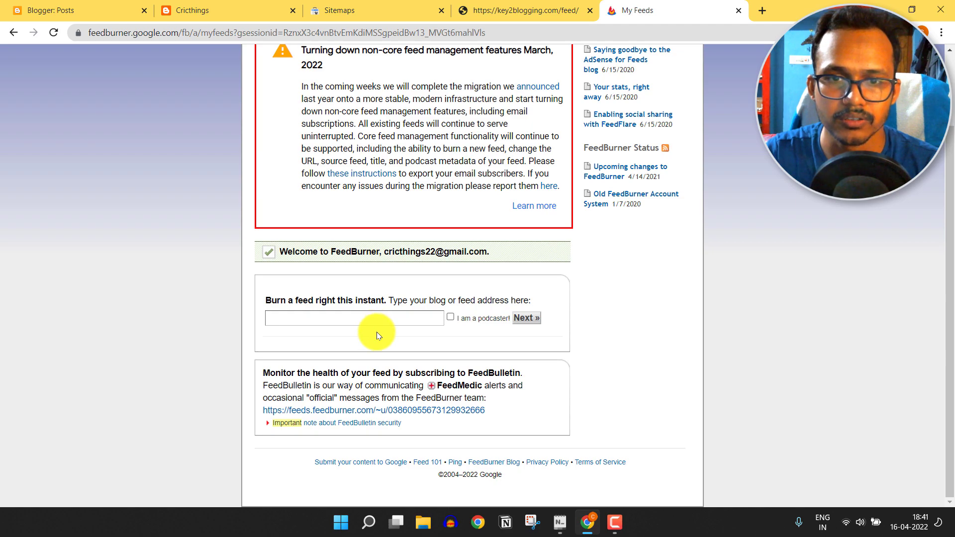
left_click(192, 10)
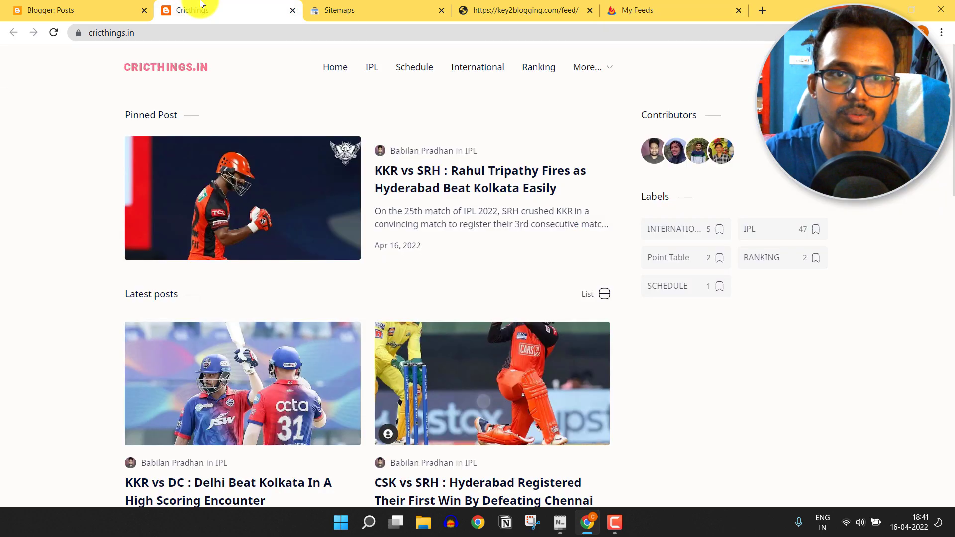
left_click(198, 38)
key("ctrl+c")
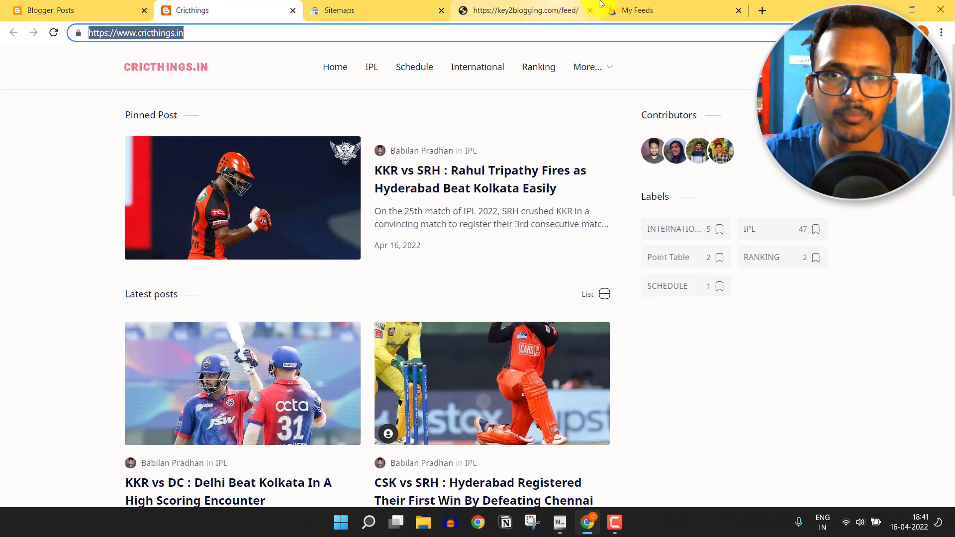
left_click(642, 10)
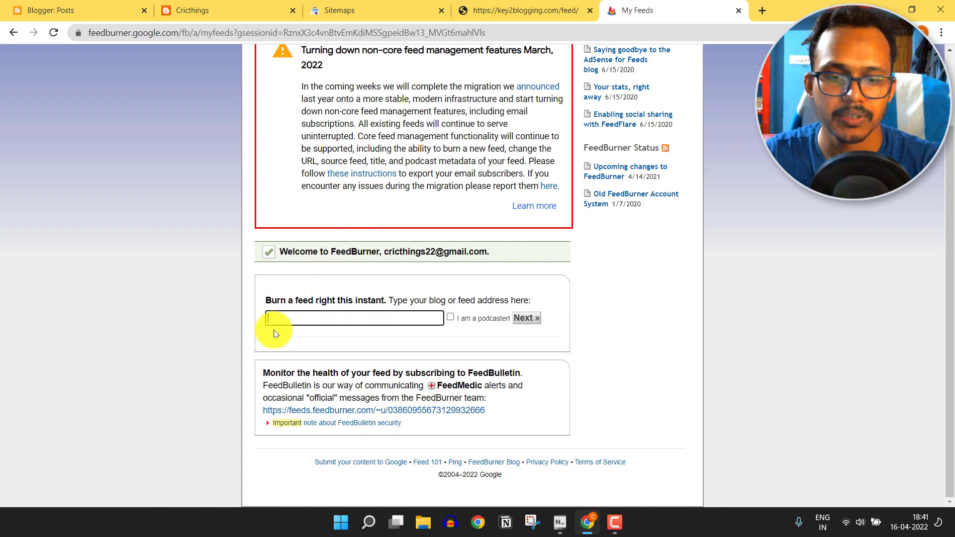
key("ctrl+v")
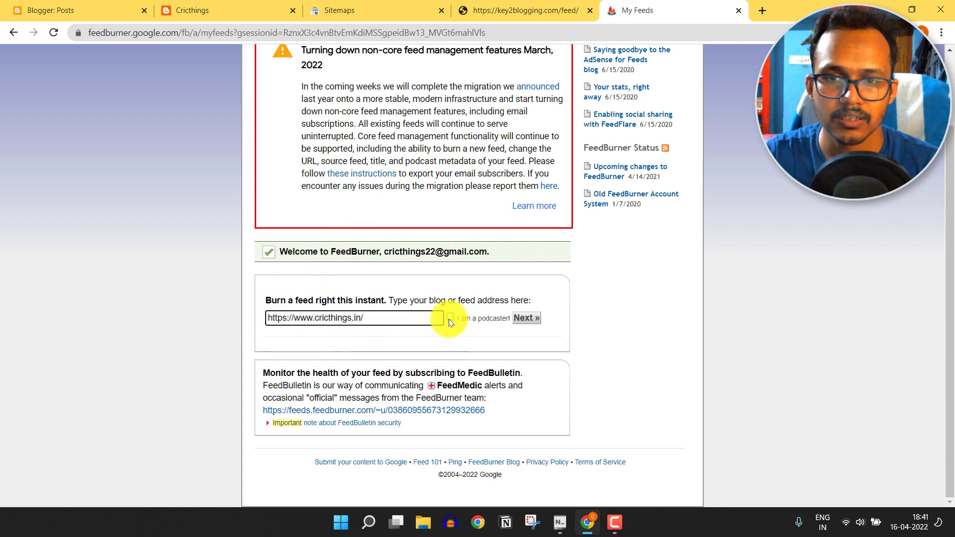
left_click(523, 321)
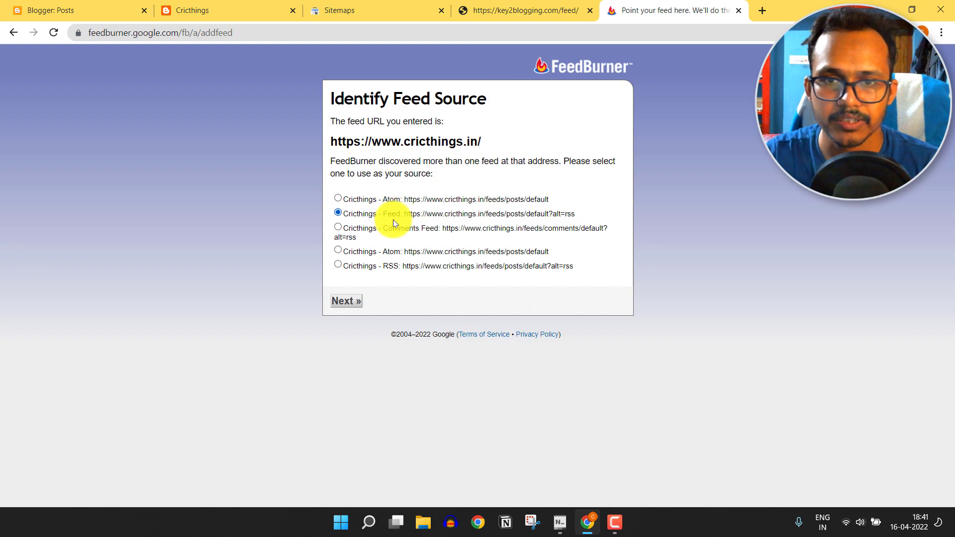
Step: Choose the Cricthings RSS source, preview the live feeds.feedburner.com/Cricthings feed, and close the confirmation tab
left_click(339, 265)
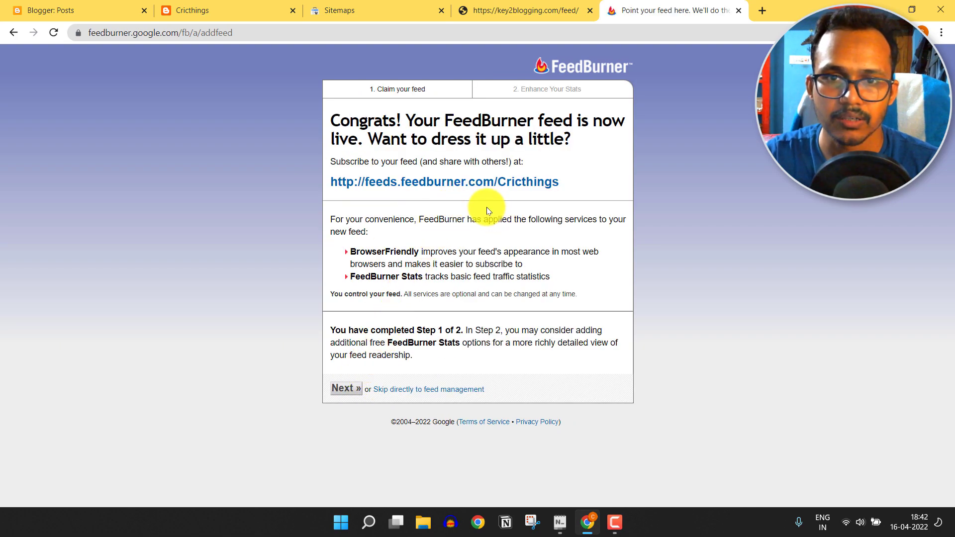
left_click(470, 186)
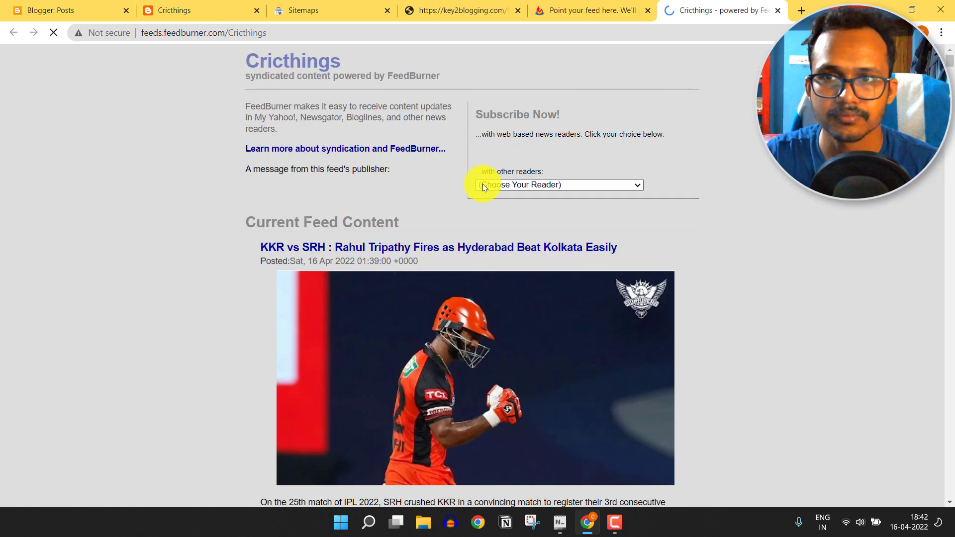
scroll(378, 239, "down", 5)
scroll(384, 263, "down", 10)
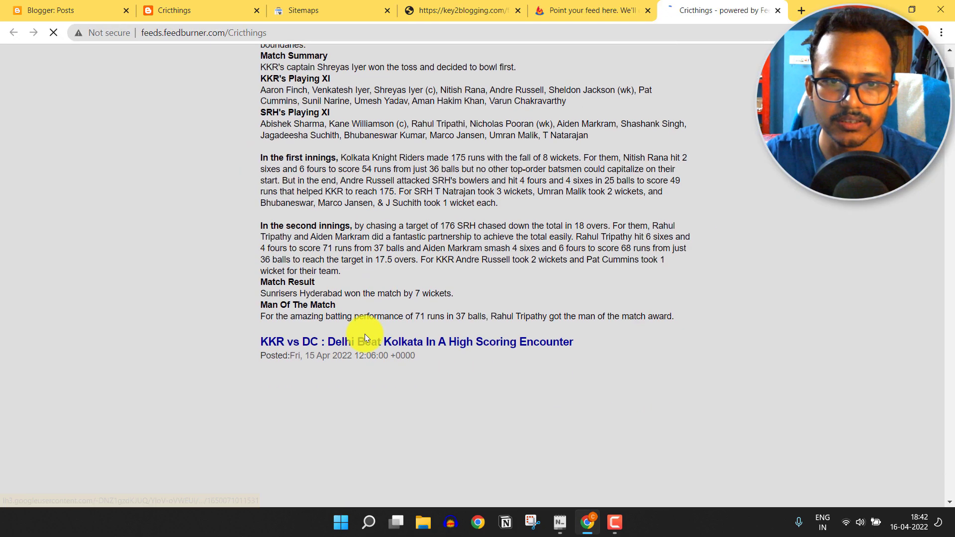
scroll(549, 309, "up", 15)
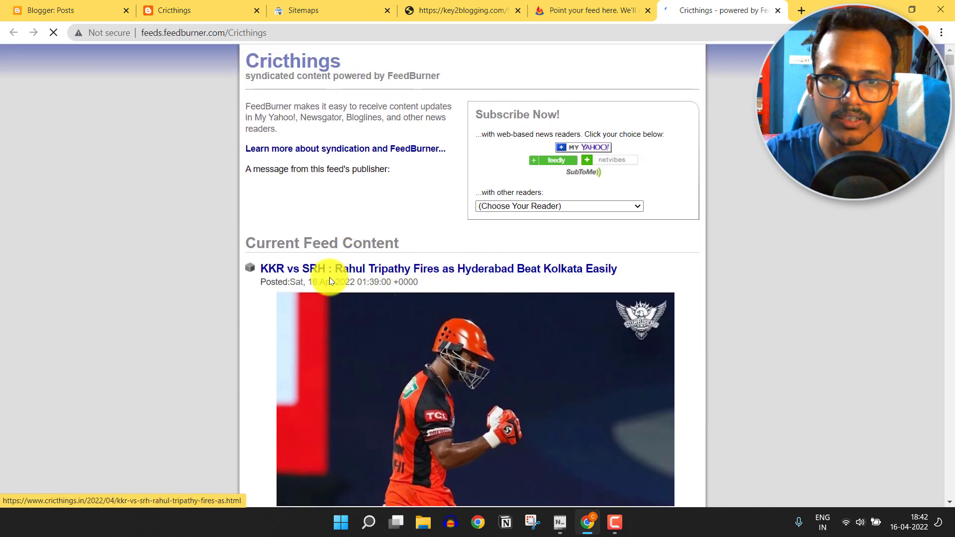
scroll(330, 281, "down", 14)
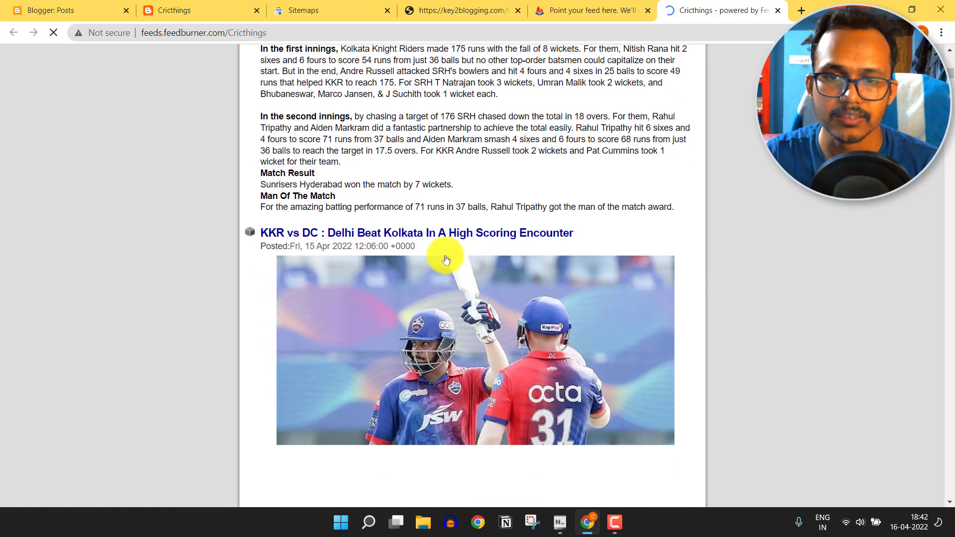
scroll(437, 284, "down", 5)
scroll(486, 309, "down", 5)
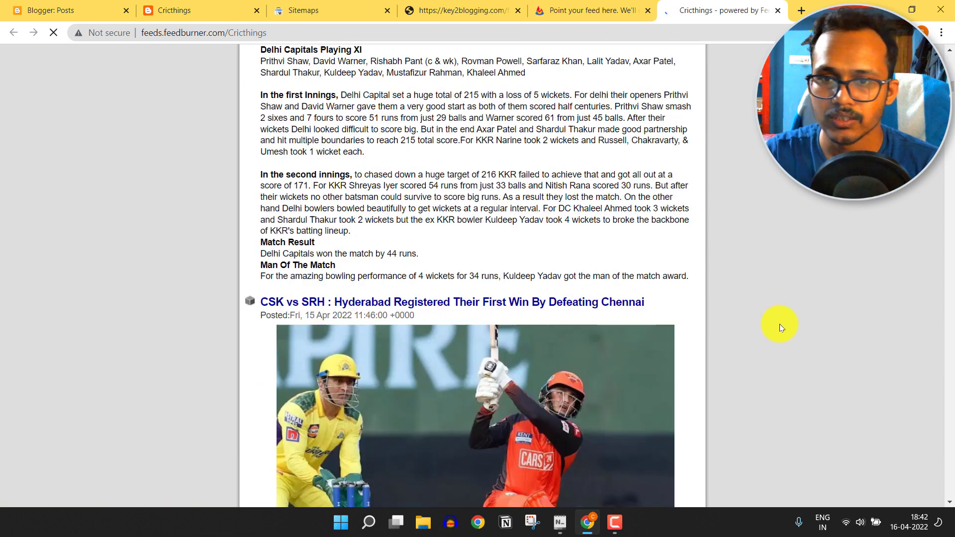
scroll(779, 324, "up", 20)
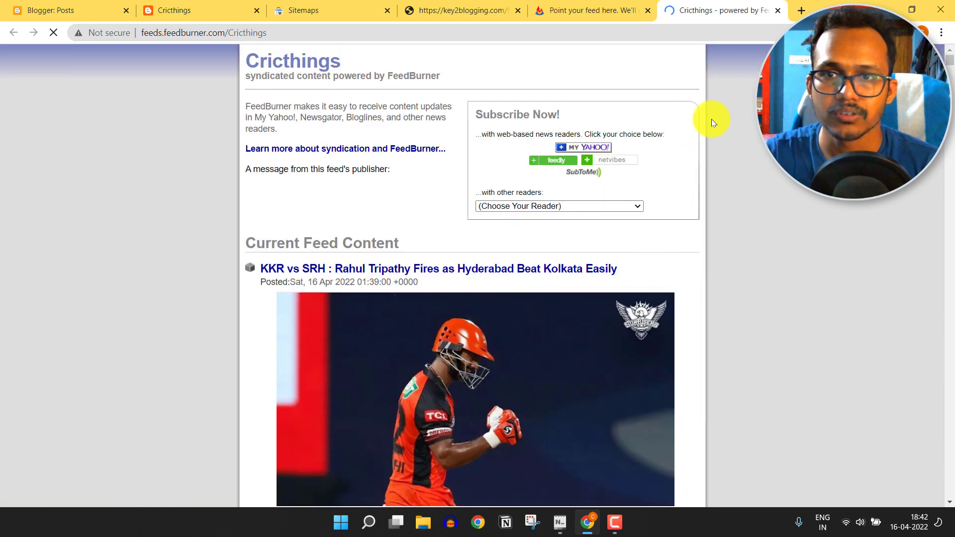
left_click(620, 10)
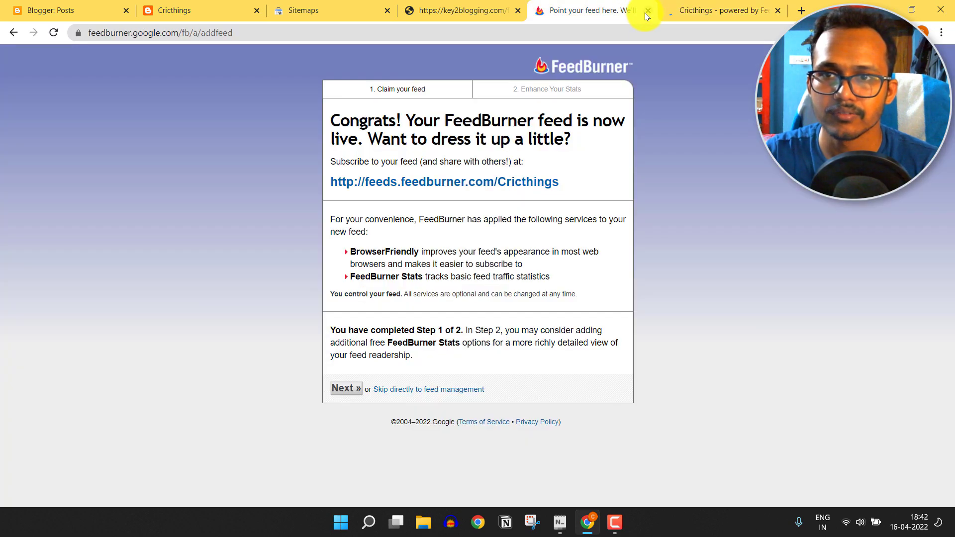
left_click(647, 11)
Step: Search for 'google news publisher' in a new tab and open Google Publisher Center
left_click(472, 6)
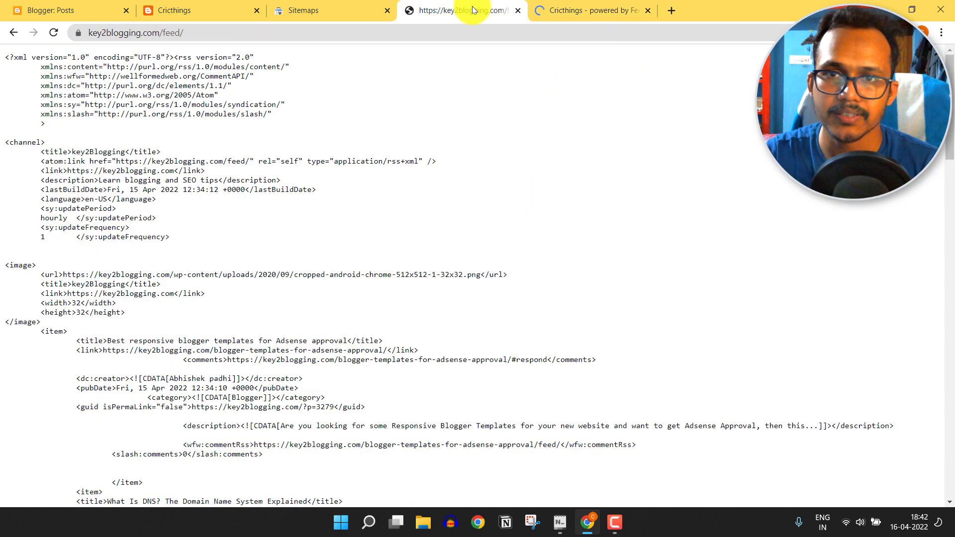
left_click(672, 8)
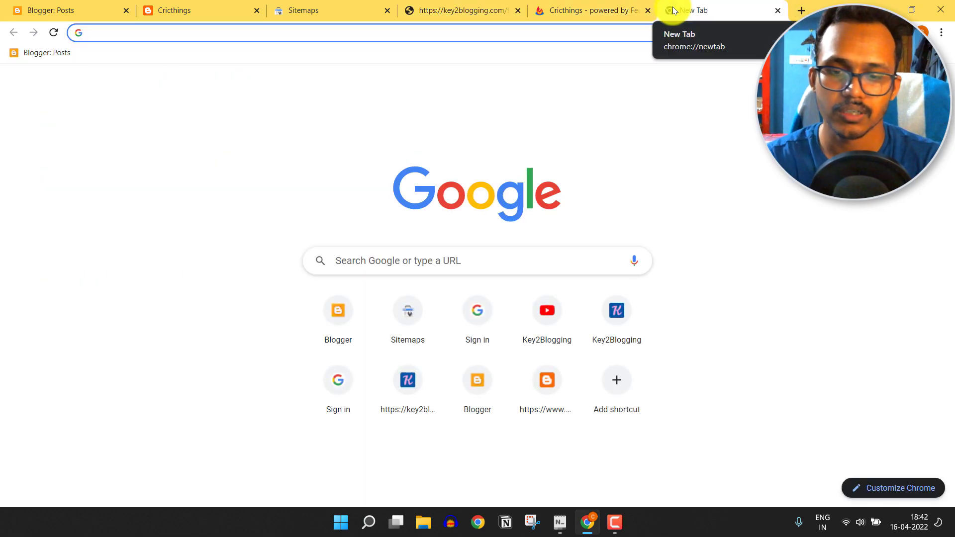
type("goo")
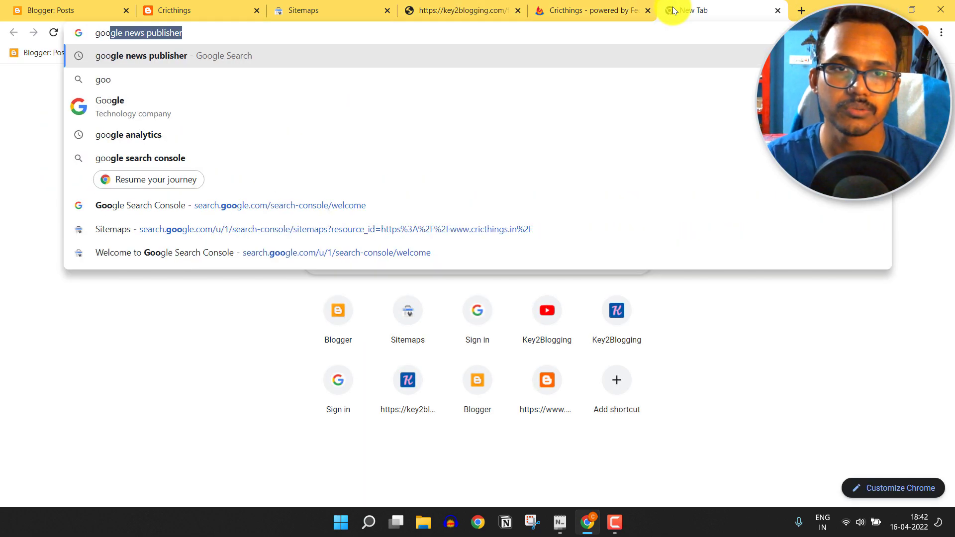
key("Right")
key("Return")
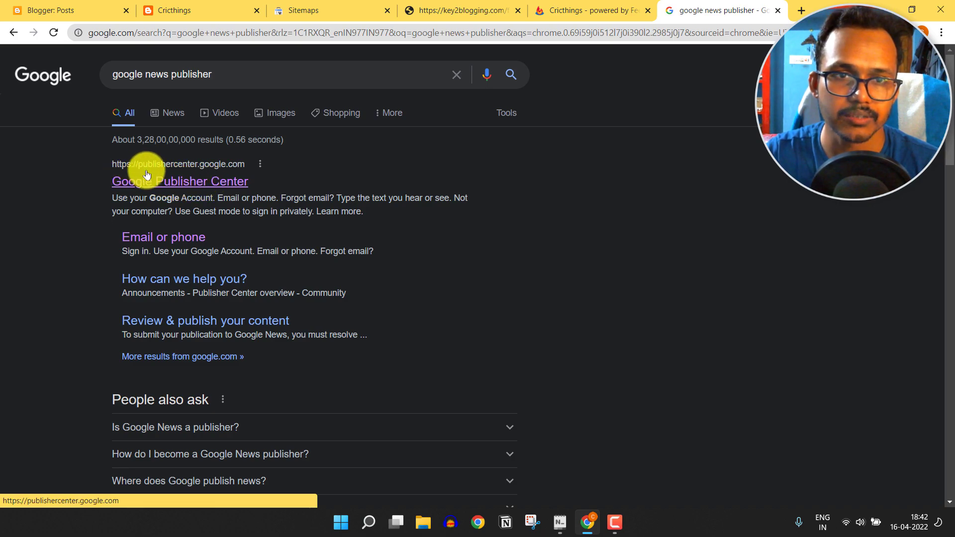
left_click(202, 185)
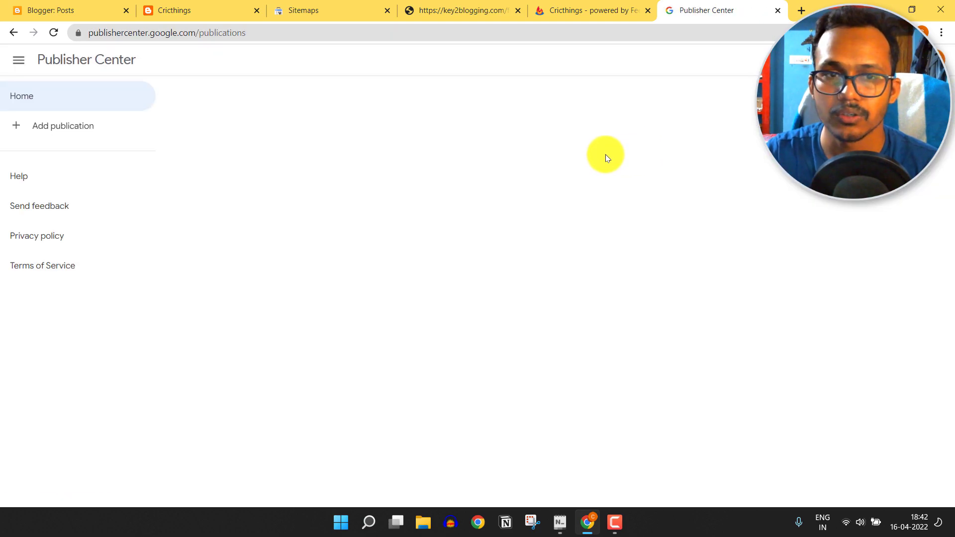
Step: Check the signed-in Google account and Search Console, then return to the Publisher Center home
left_click(922, 32)
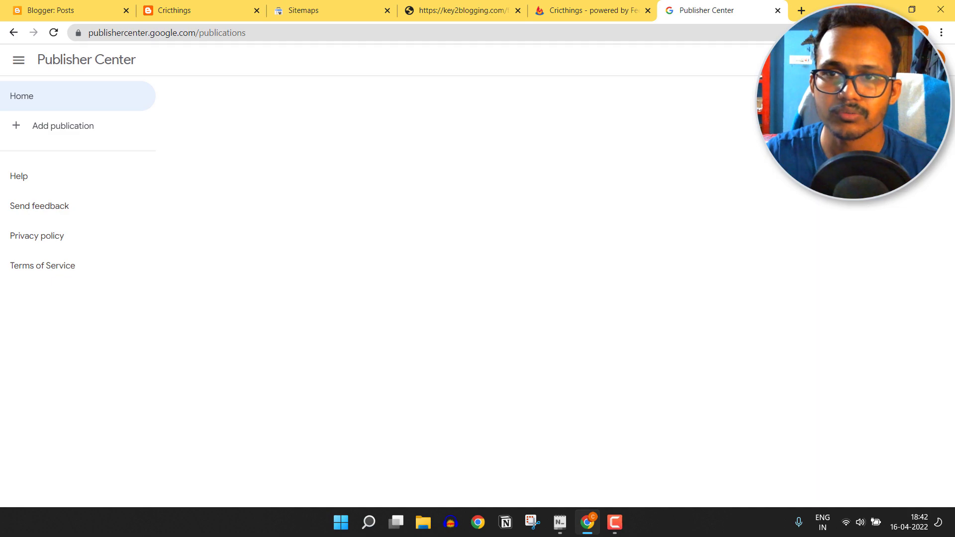
left_click(352, 6)
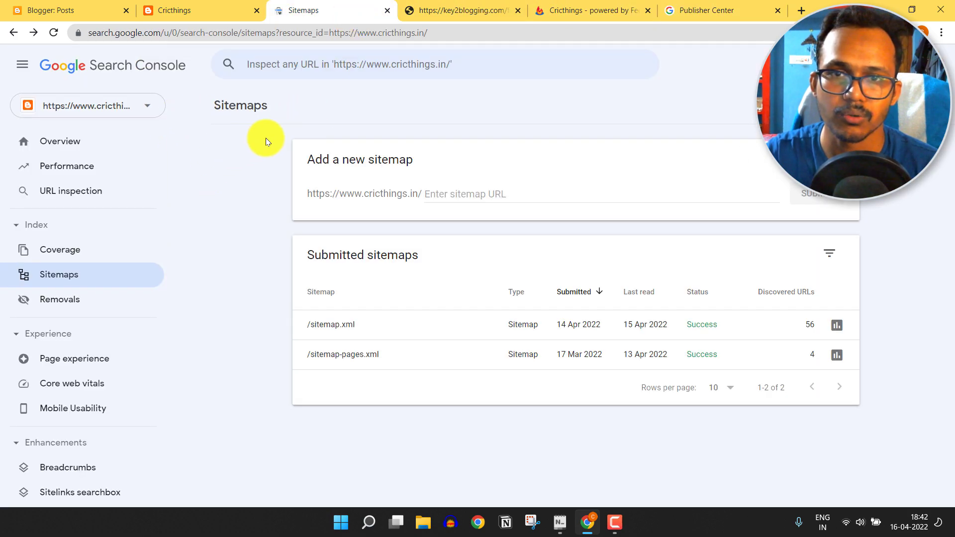
left_click(706, 10)
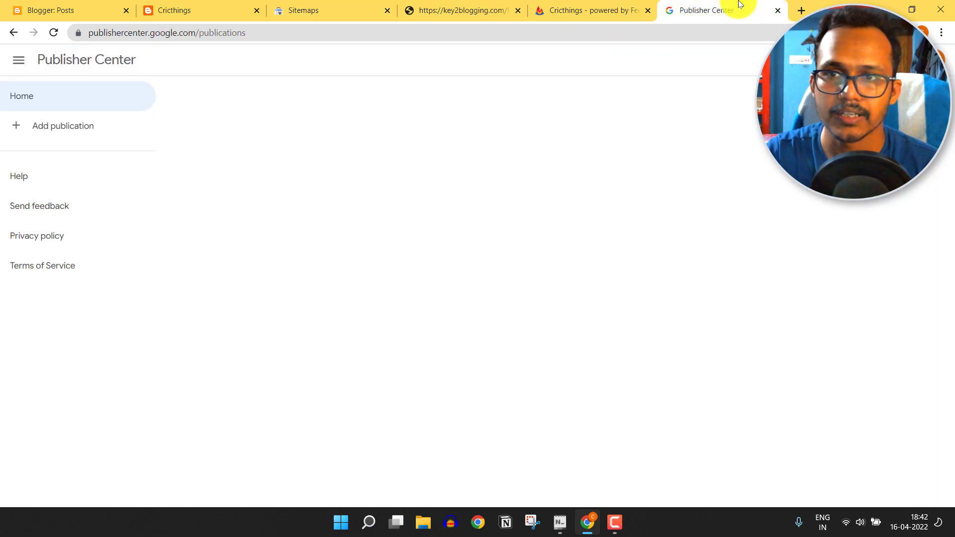
Step: Start a new publication and paste 'cricthings' from the notes as its name
left_click(70, 135)
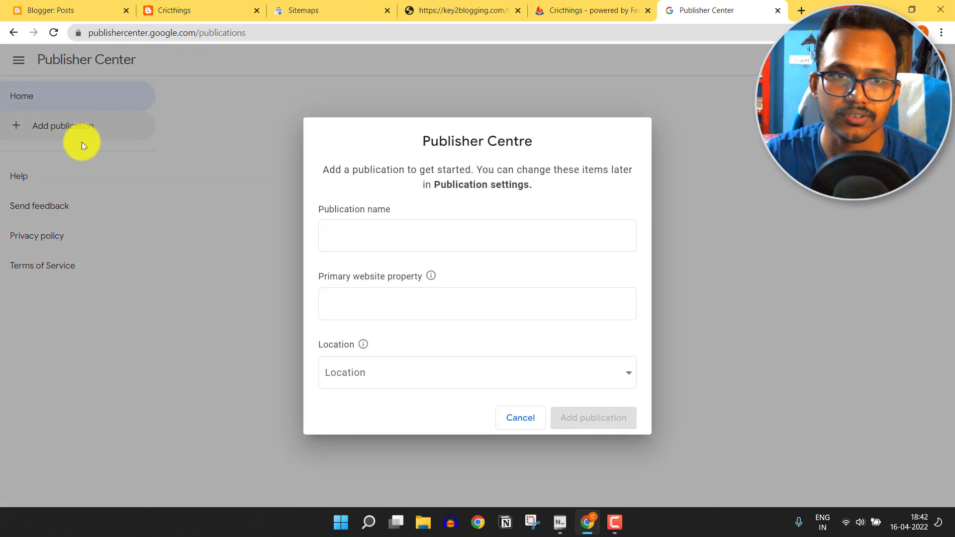
left_click(358, 239)
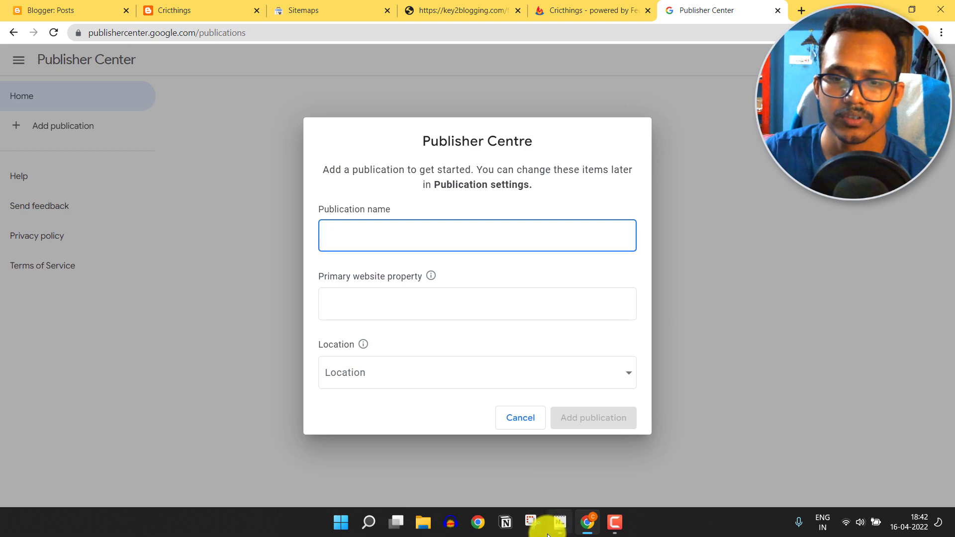
left_click(558, 523)
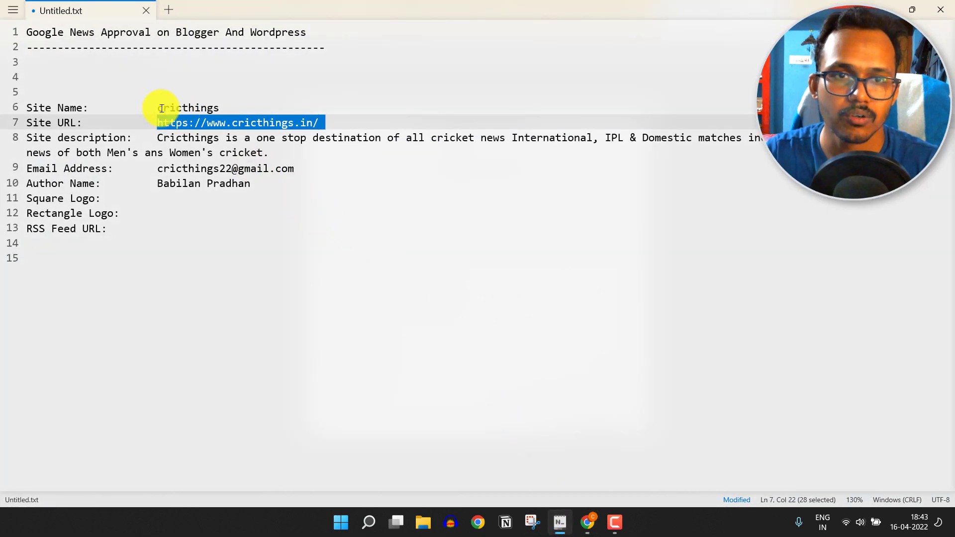
left_click_drag(162, 109, 226, 106)
key("ctrl+c")
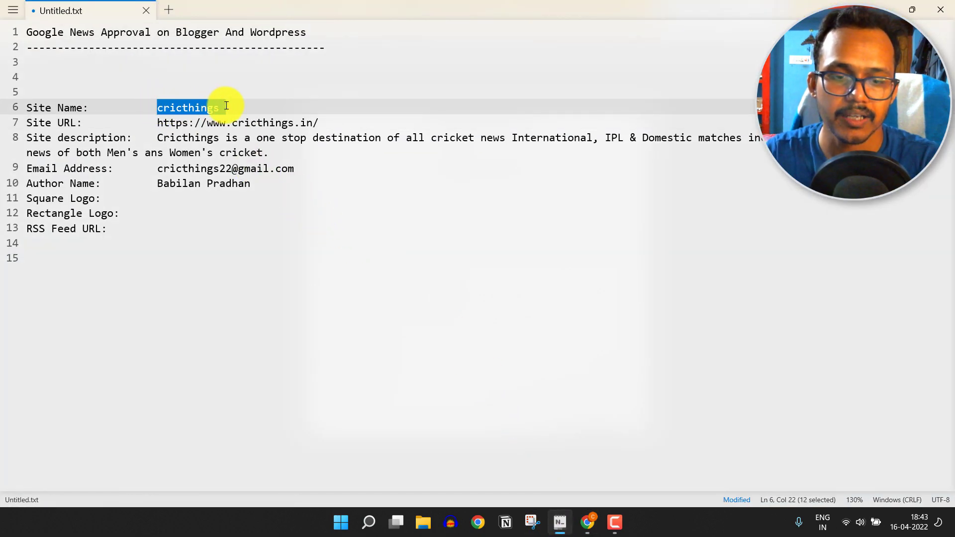
key("alt+Tab")
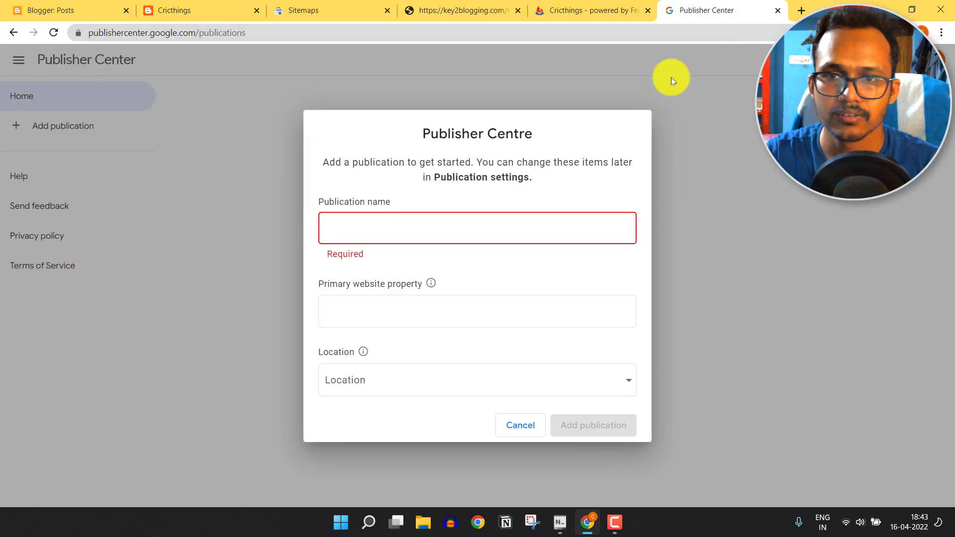
left_click(395, 224)
key("ctrl+v")
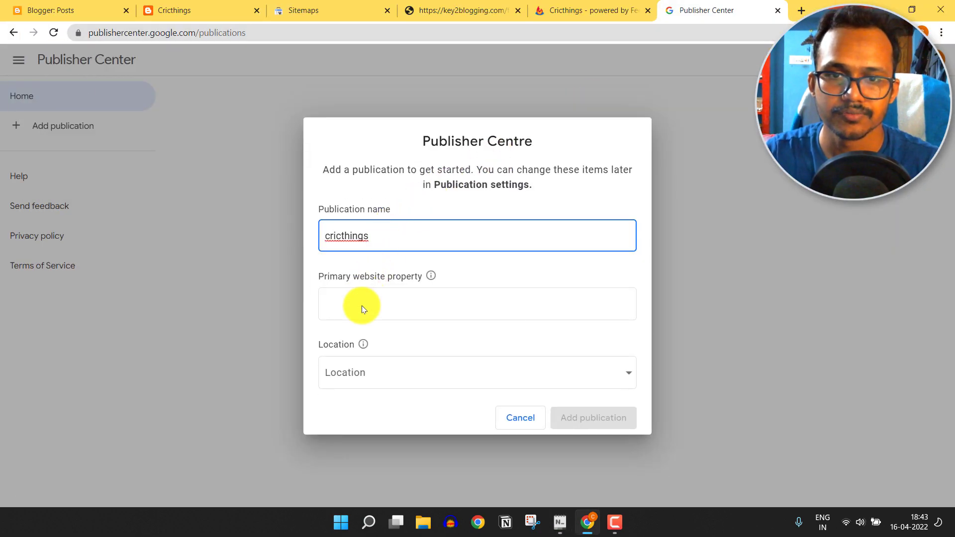
left_click(426, 304)
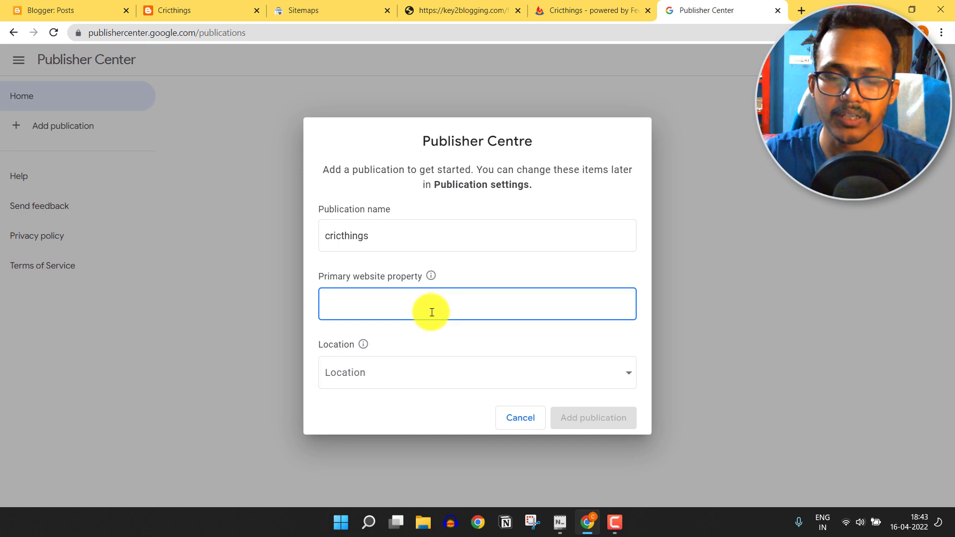
left_click(559, 529)
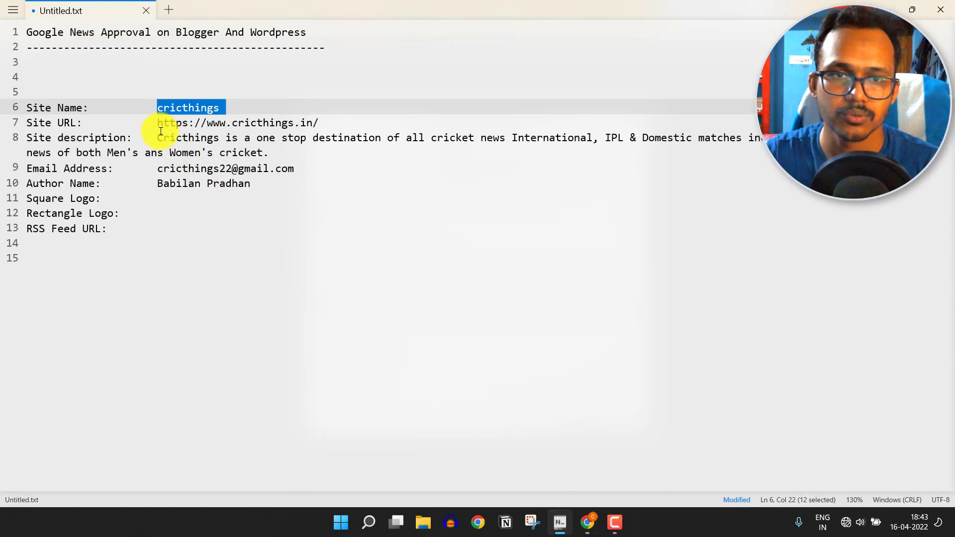
left_click_drag(159, 124, 325, 124)
key("ctrl+c")
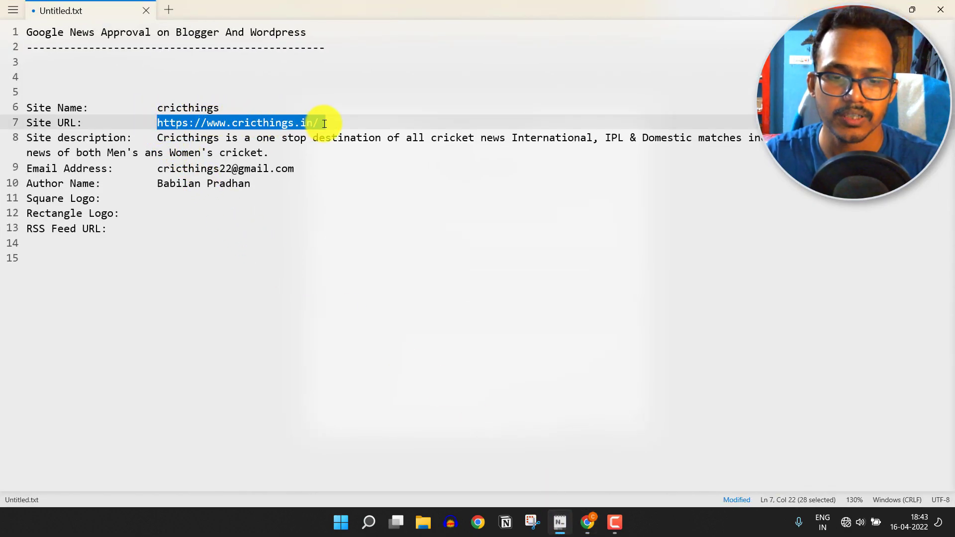
left_click(895, 5)
right_click(394, 294)
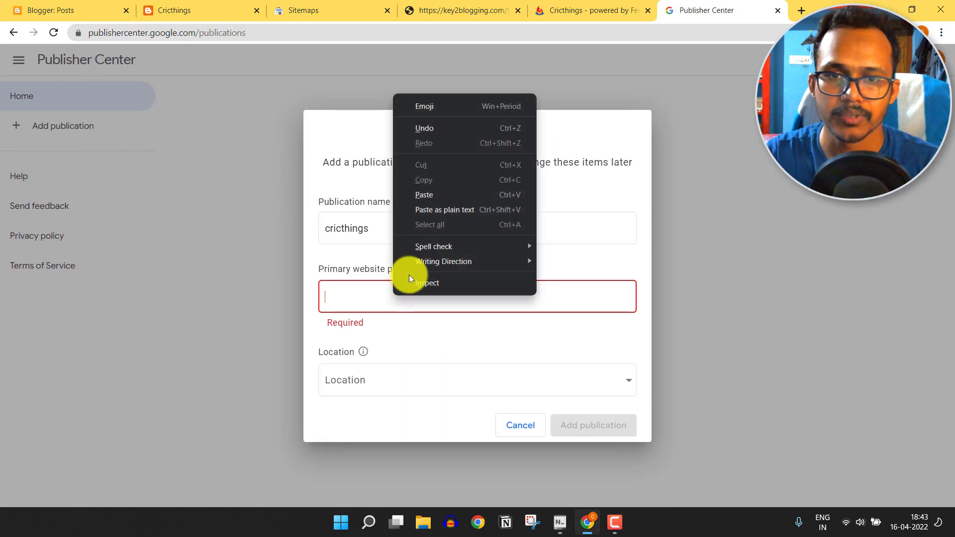
left_click(436, 197)
Step: Set the location to India, tick the certification box, and create the publication
left_click(434, 373)
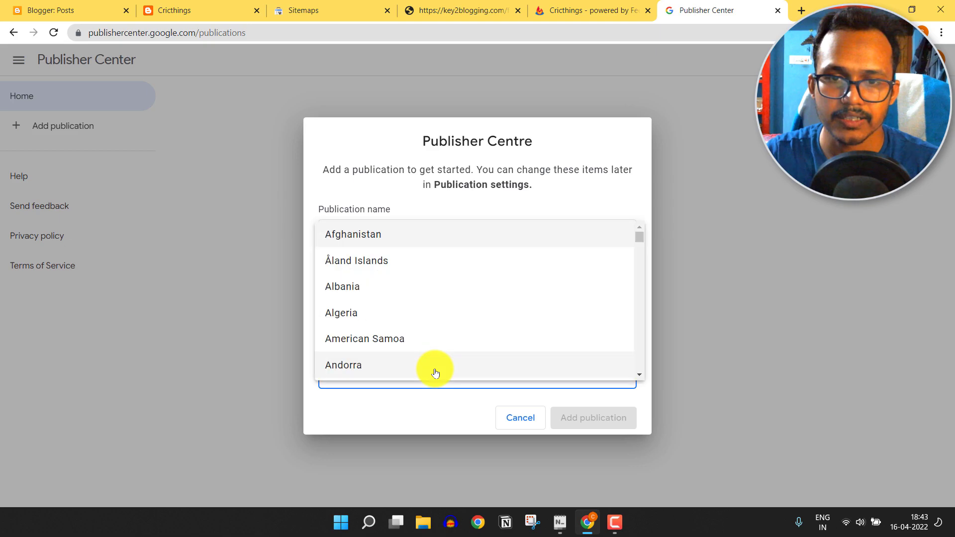
scroll(458, 300, "down", 20)
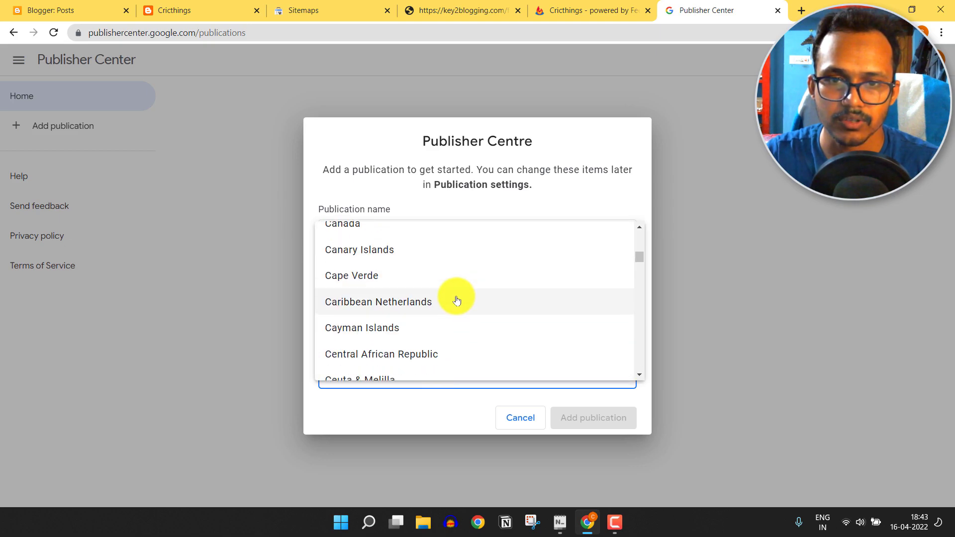
scroll(457, 300, "down", 20)
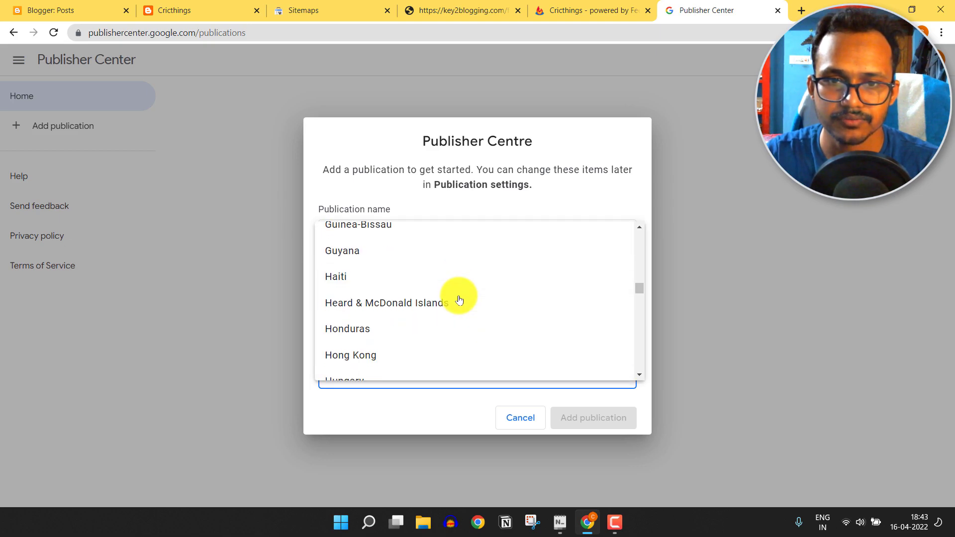
scroll(398, 305, "down", 4)
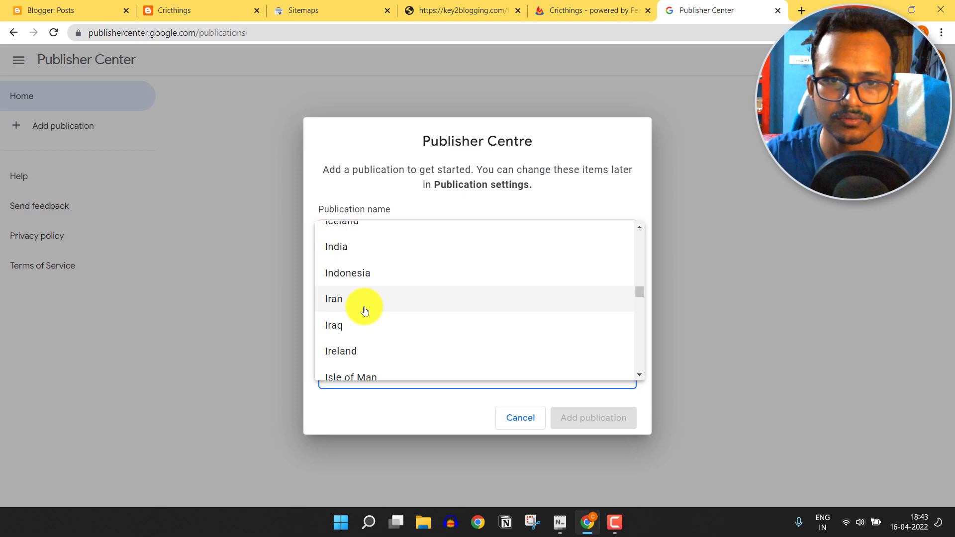
left_click(364, 250)
left_click(324, 394)
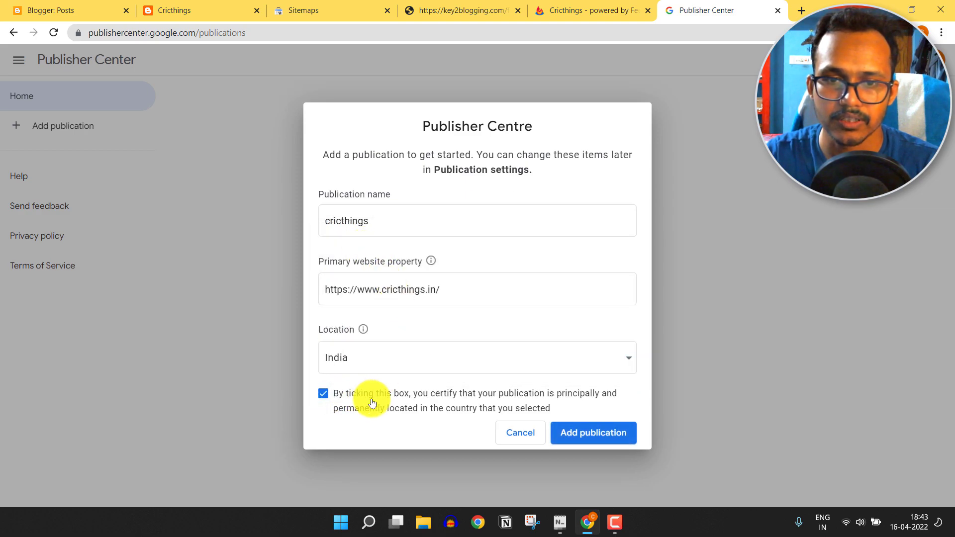
left_click(584, 434)
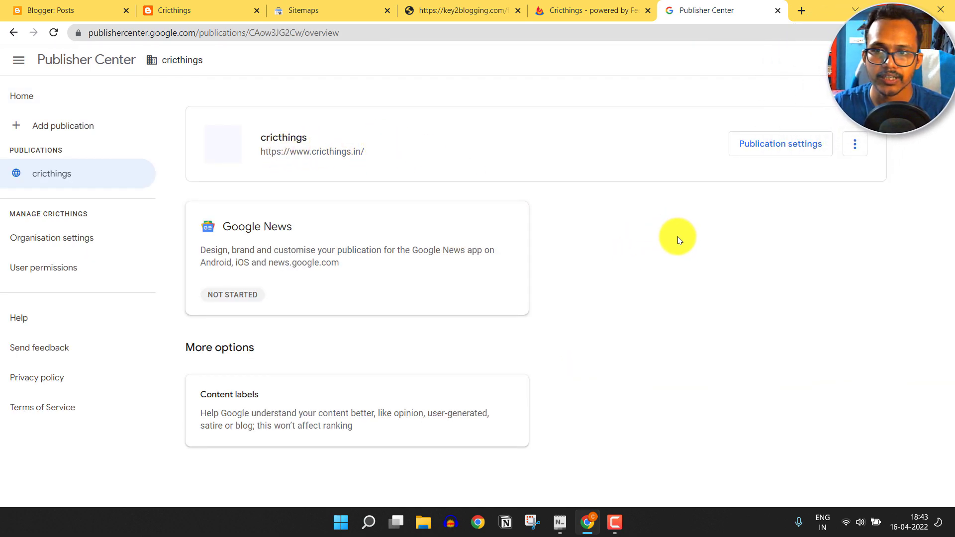
Step: In the publication settings, set the primary language to English
left_click(785, 153)
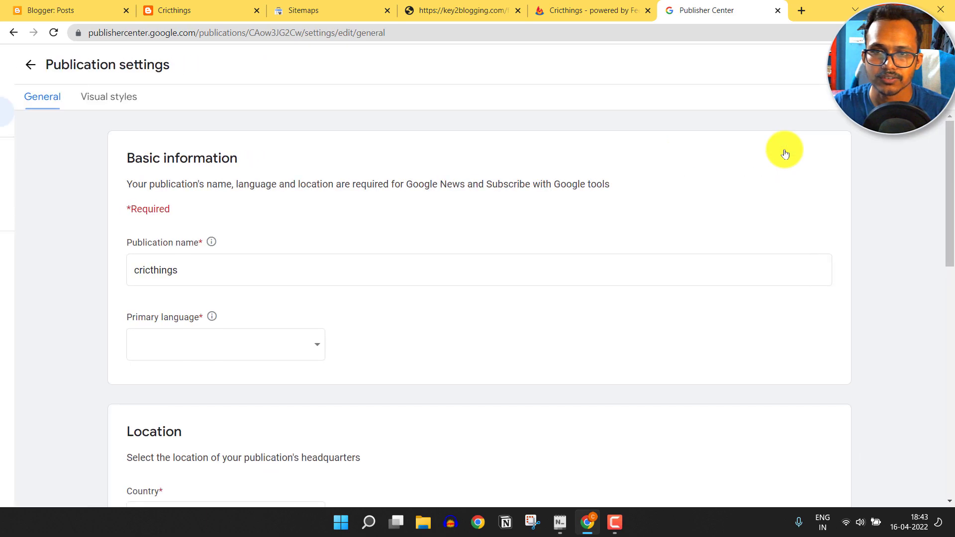
scroll(286, 284, "down", 2)
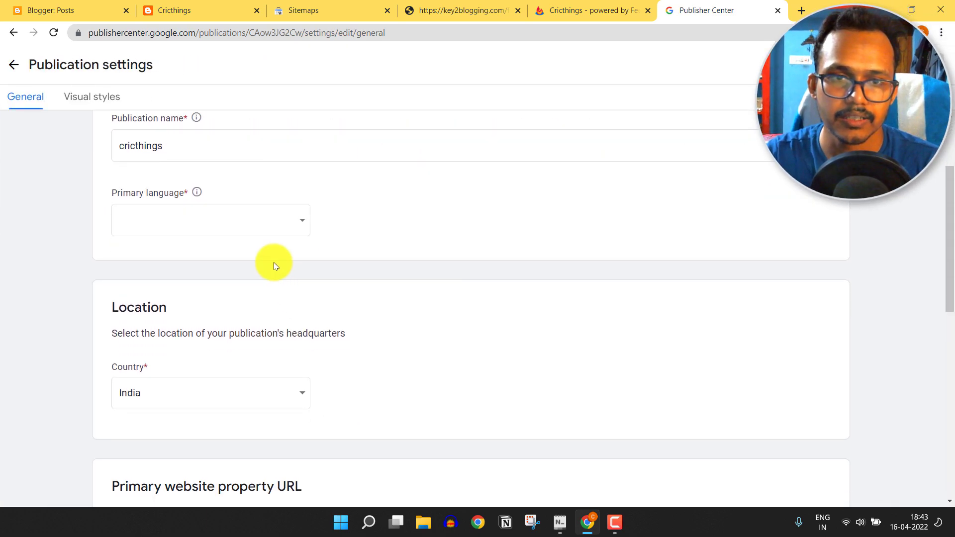
left_click(268, 228)
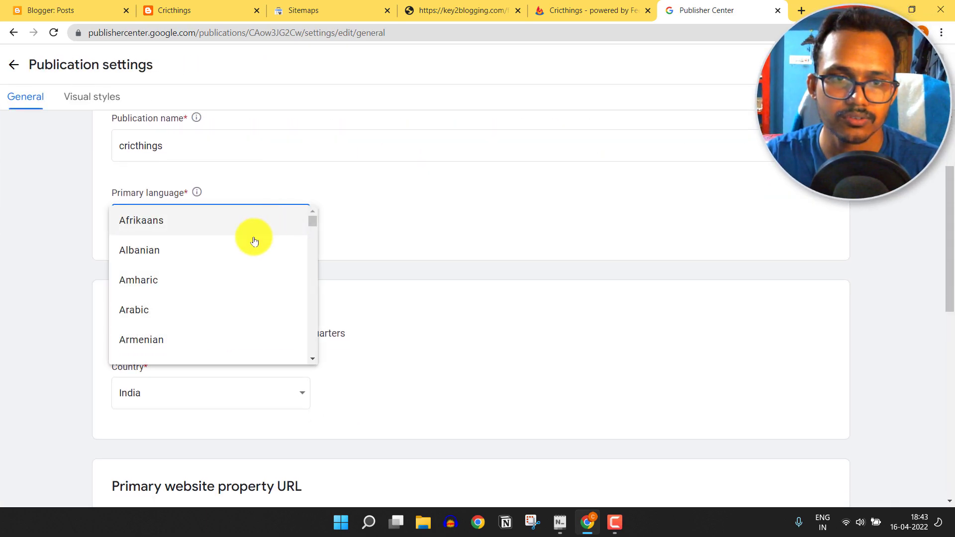
scroll(199, 299, "down", 2)
scroll(208, 294, "down", 5)
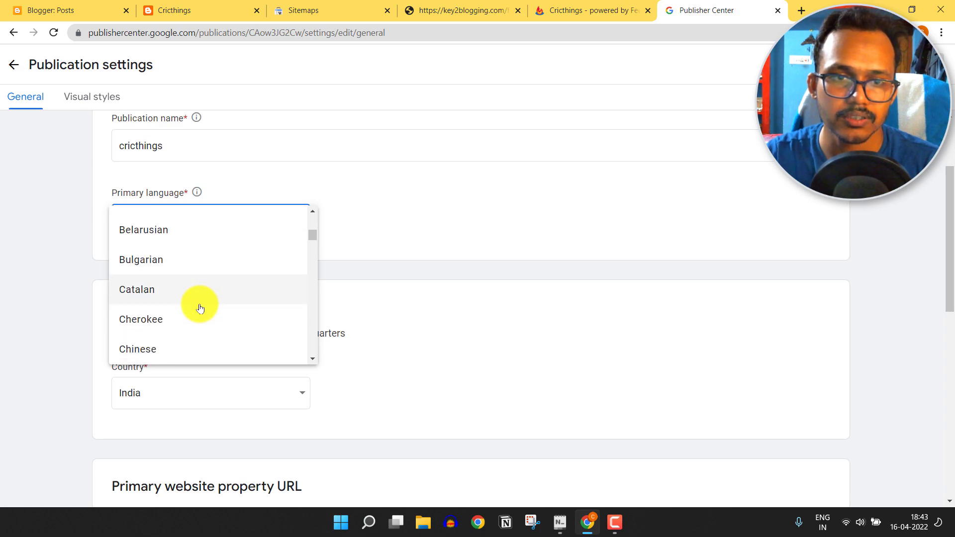
scroll(245, 285, "up", 5)
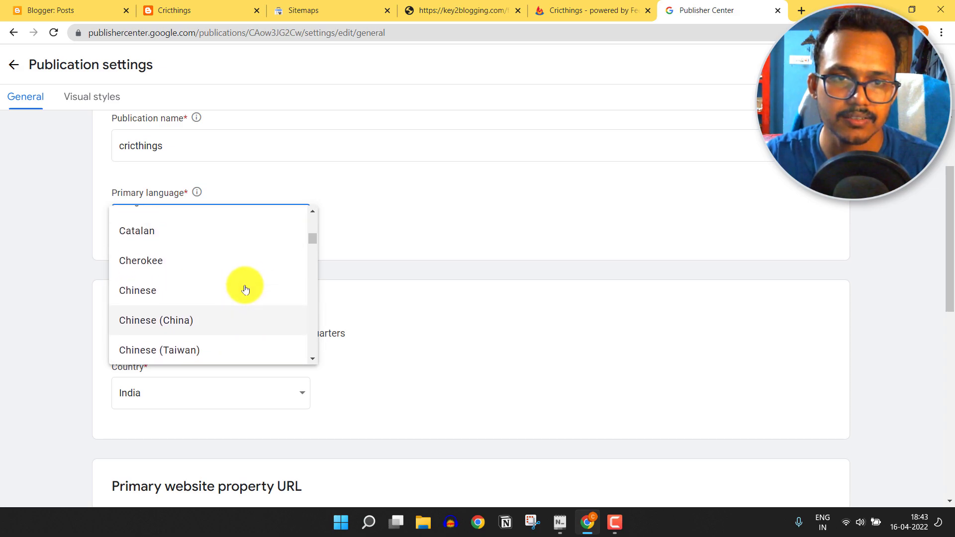
scroll(210, 288, "up", 2)
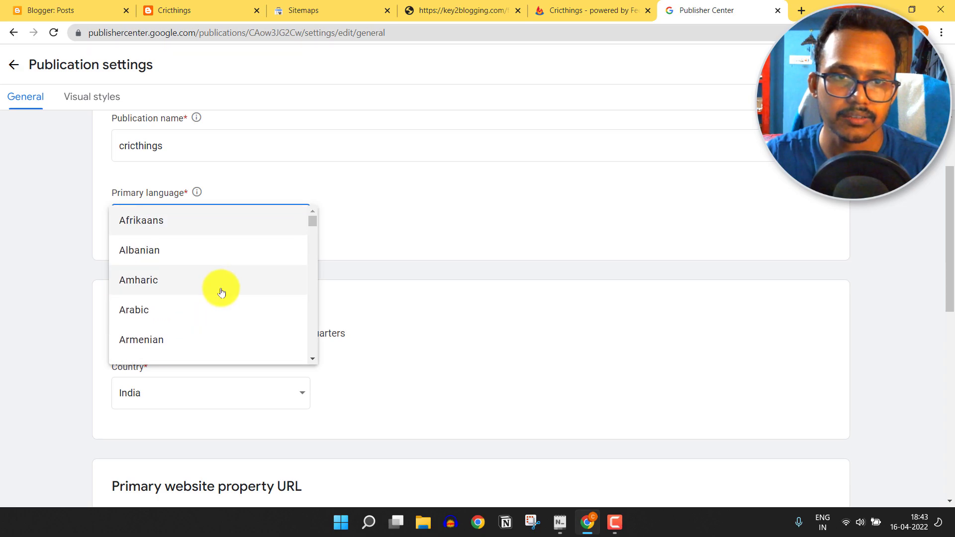
scroll(222, 295, "down", 3)
scroll(223, 296, "down", 5)
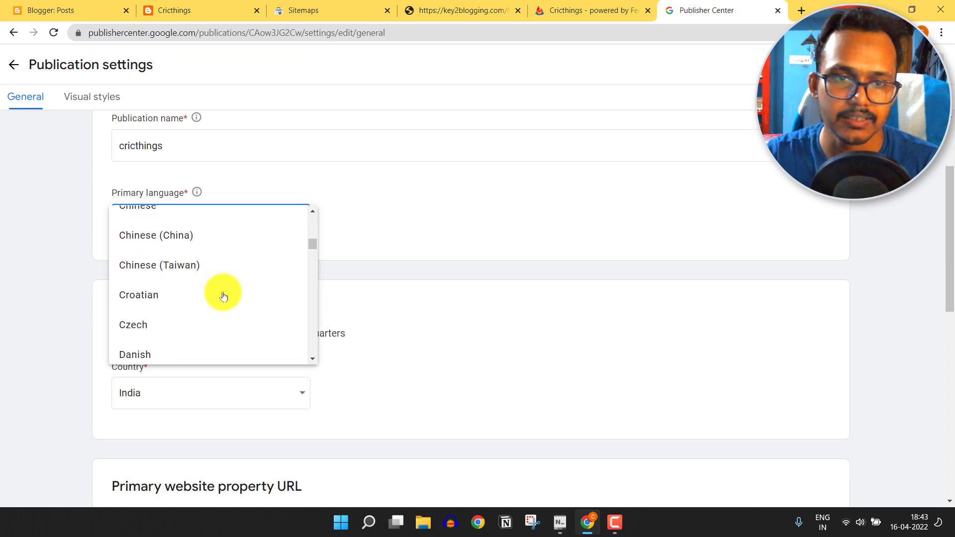
scroll(199, 313, "down", 1)
left_click(156, 297)
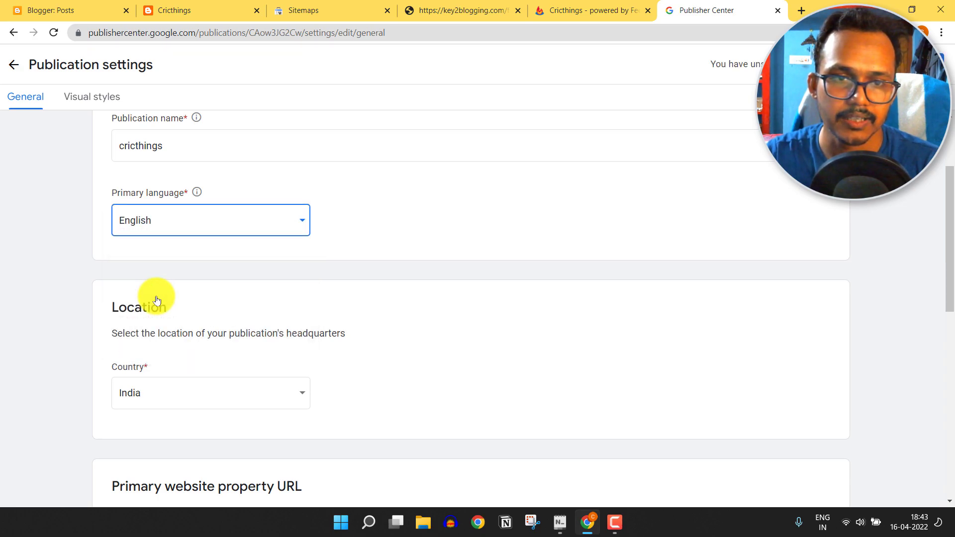
scroll(467, 303, "down", 3)
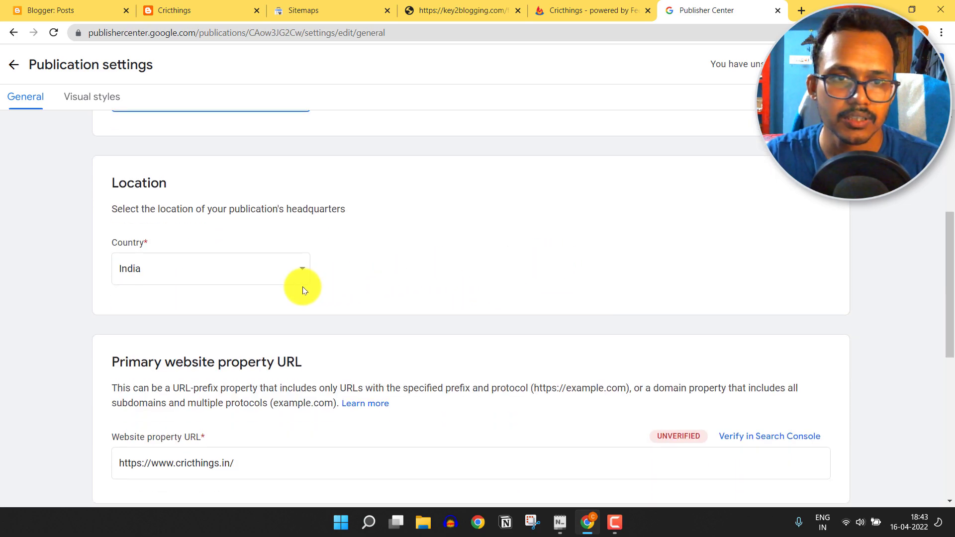
scroll(463, 277, "down", 4)
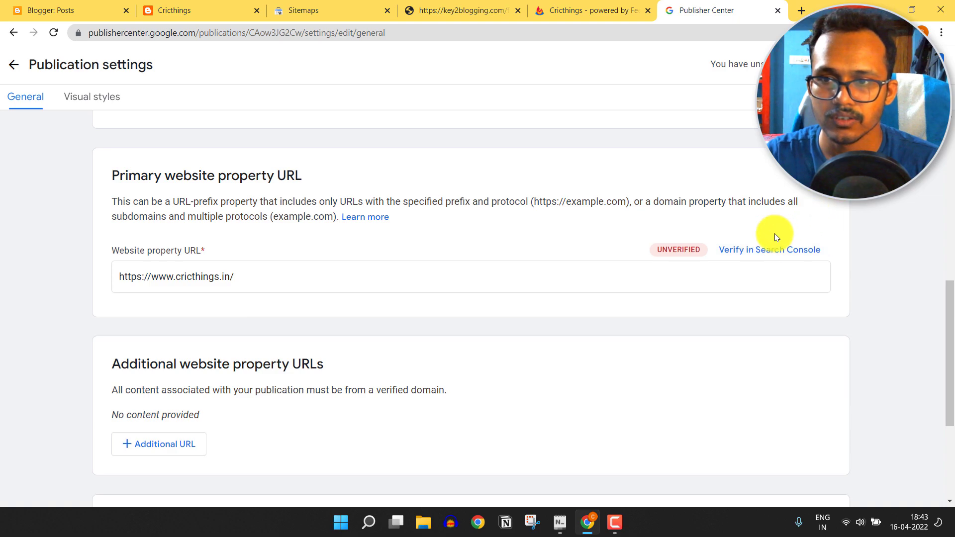
left_click(752, 253)
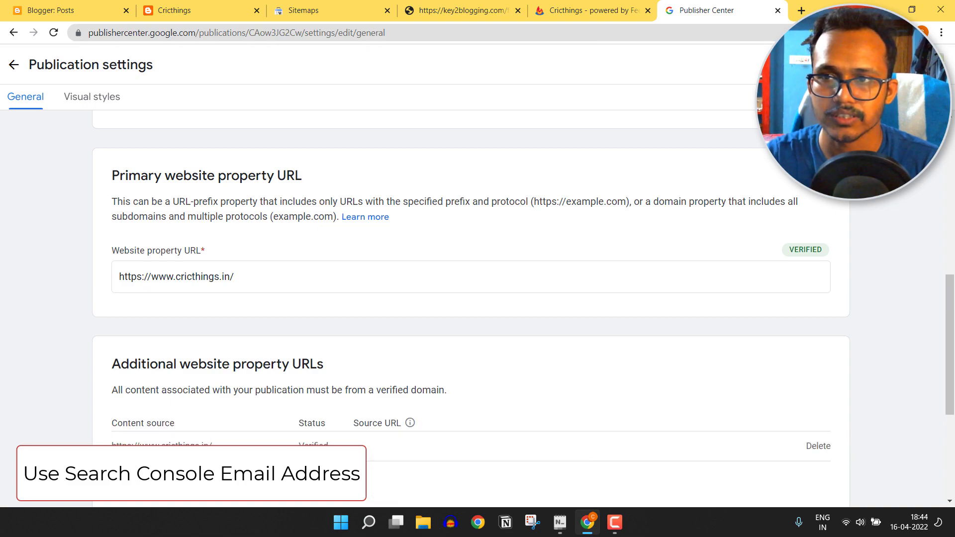
scroll(685, 249, "down", 5)
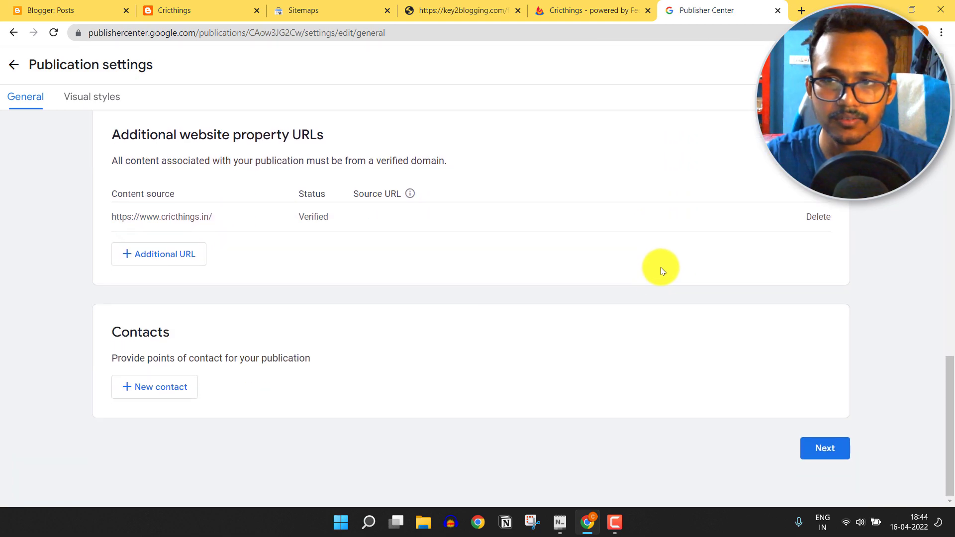
Step: Add a new contact and paste the site's e-mail address from the notes
left_click(160, 384)
left_click(421, 294)
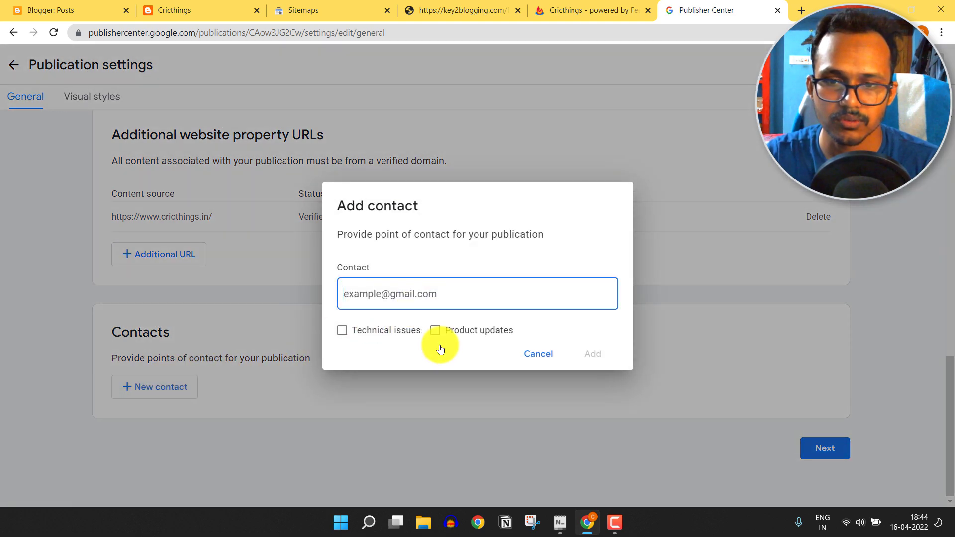
left_click(560, 522)
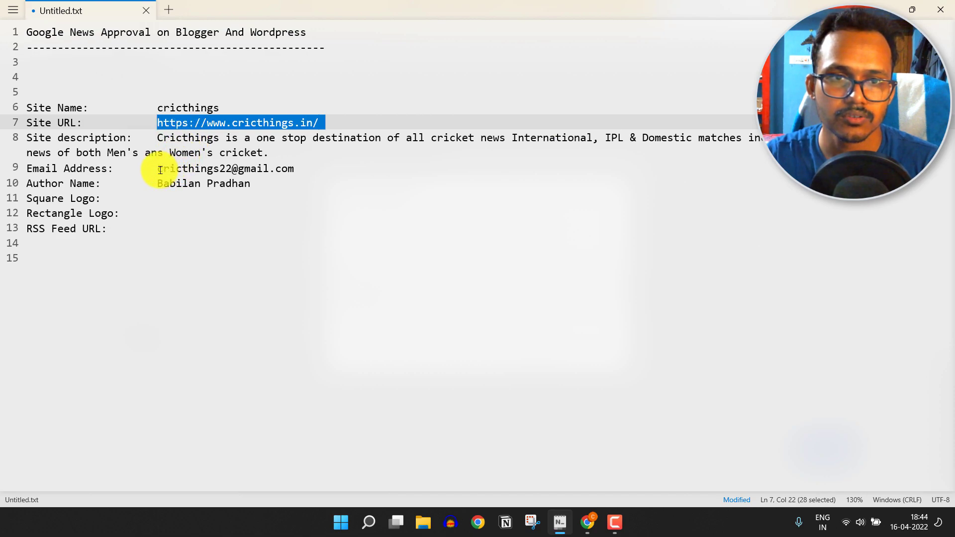
left_click_drag(160, 169, 294, 170)
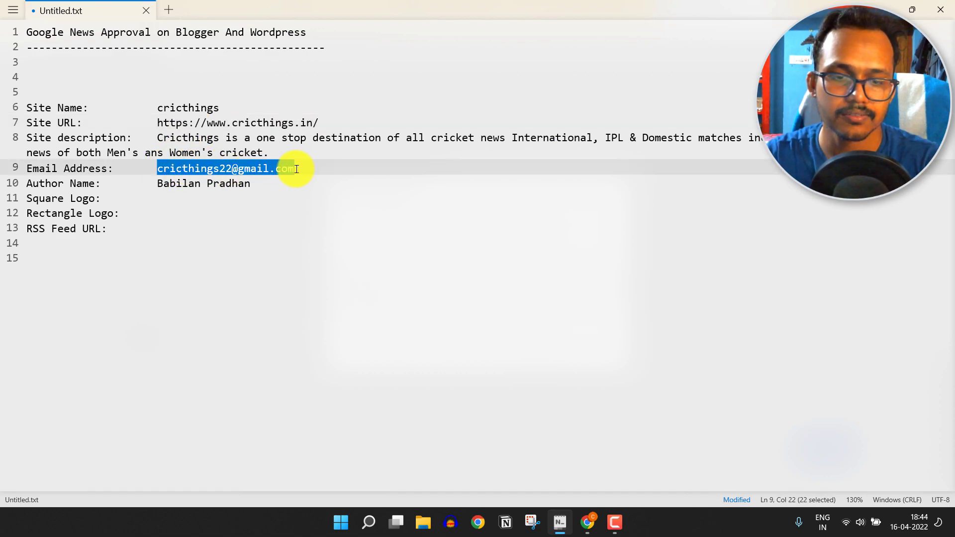
left_click(873, 4)
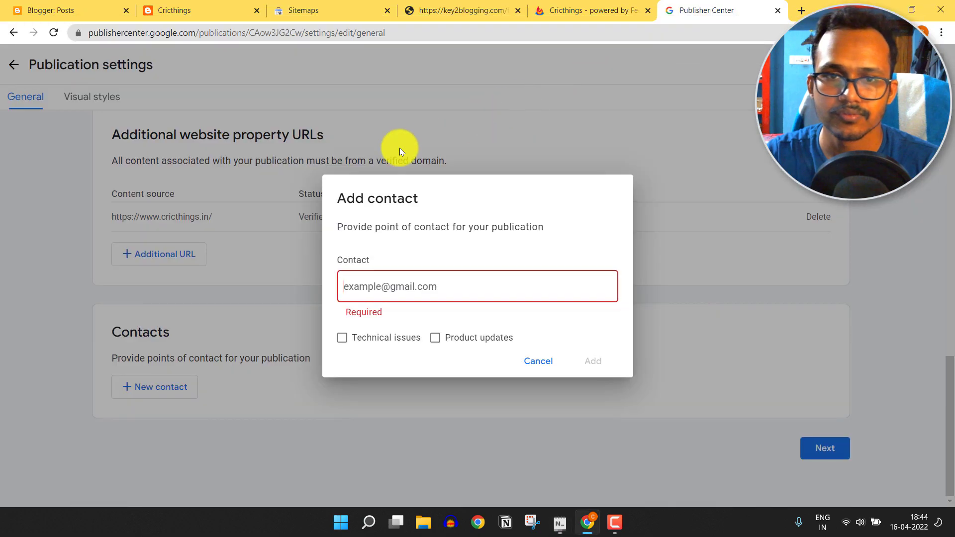
left_click(356, 287)
key("ctrl+v")
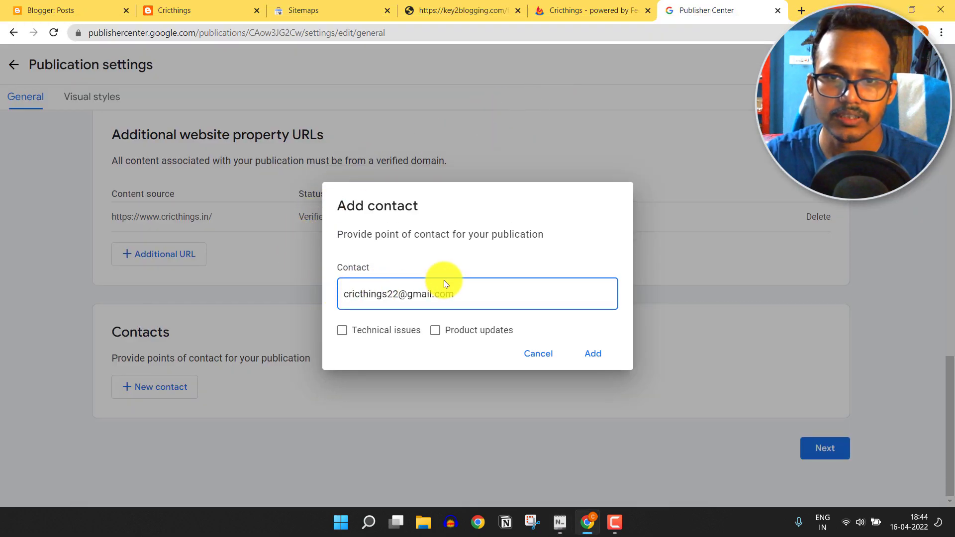
Step: Subscribe the contact to Technical issues and Product updates and save it as Contact 1
left_click(343, 334)
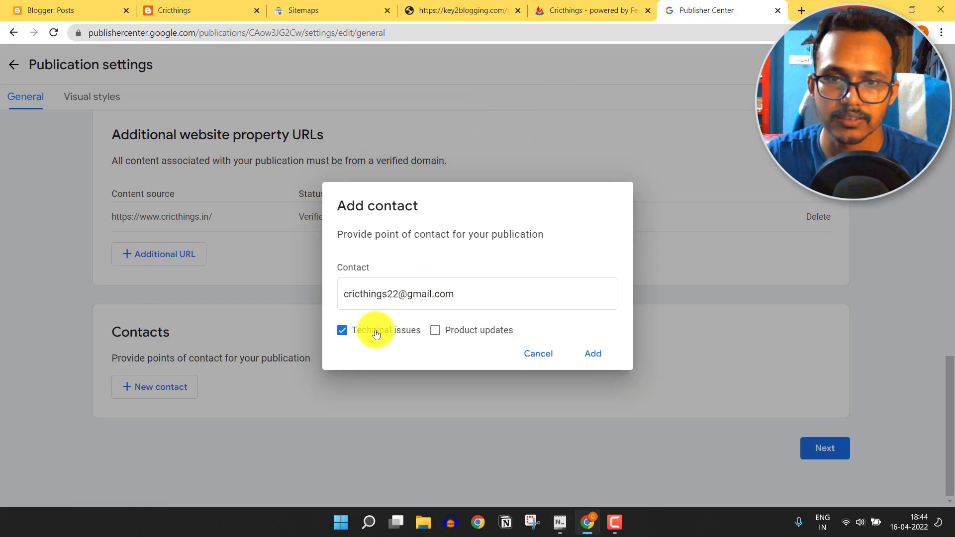
left_click(437, 332)
left_click(594, 354)
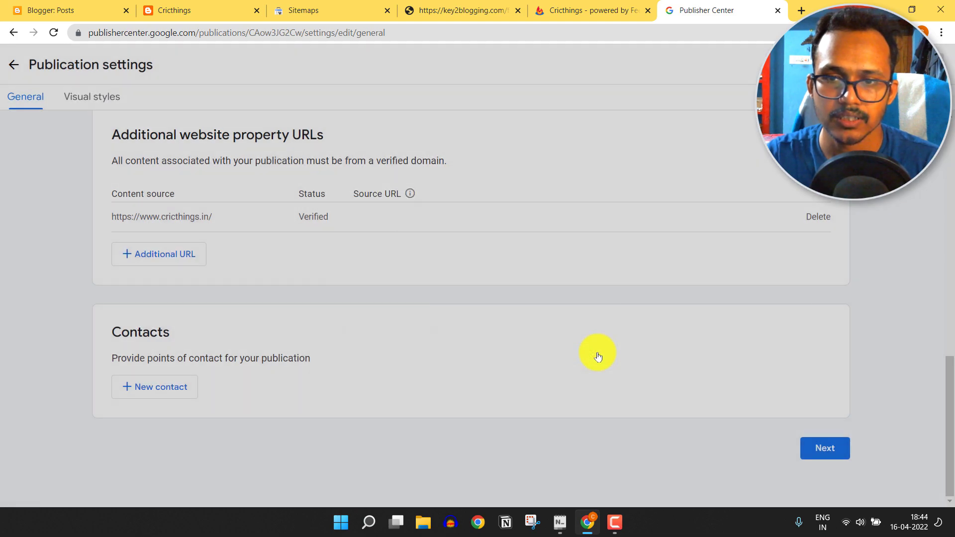
scroll(488, 368, "down", 3)
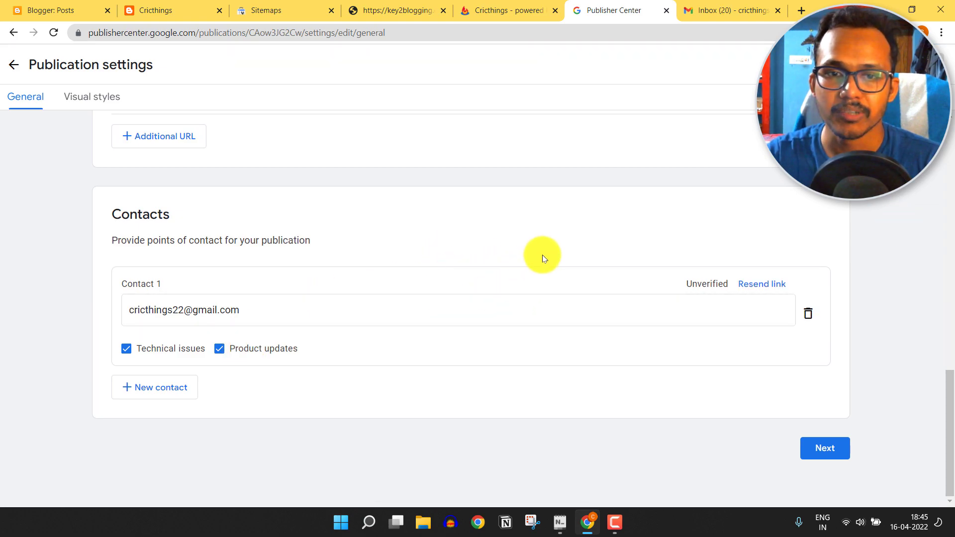
Step: In Gmail, confirm the Google News Product Updates subscription via its e-mail link
left_click(734, 5)
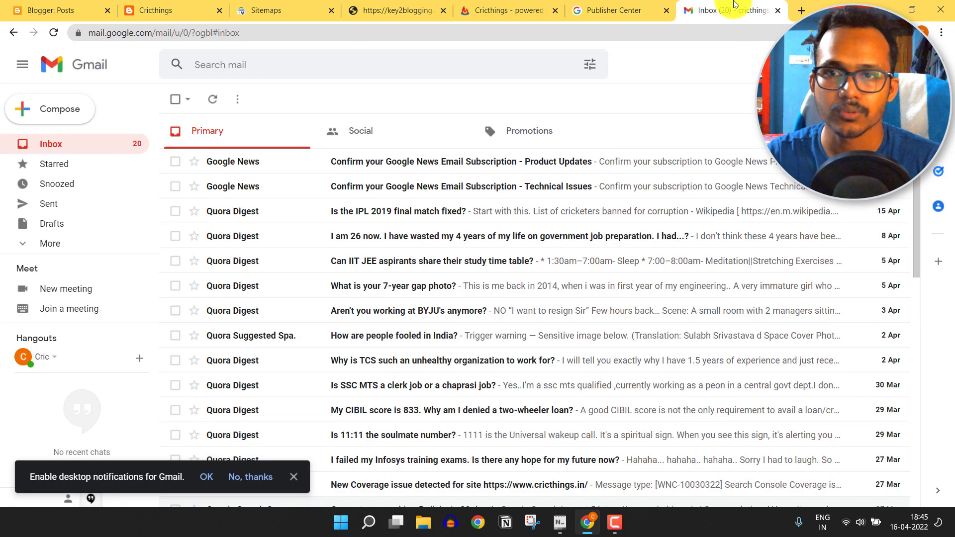
left_click(392, 162)
scroll(512, 241, "down", 4)
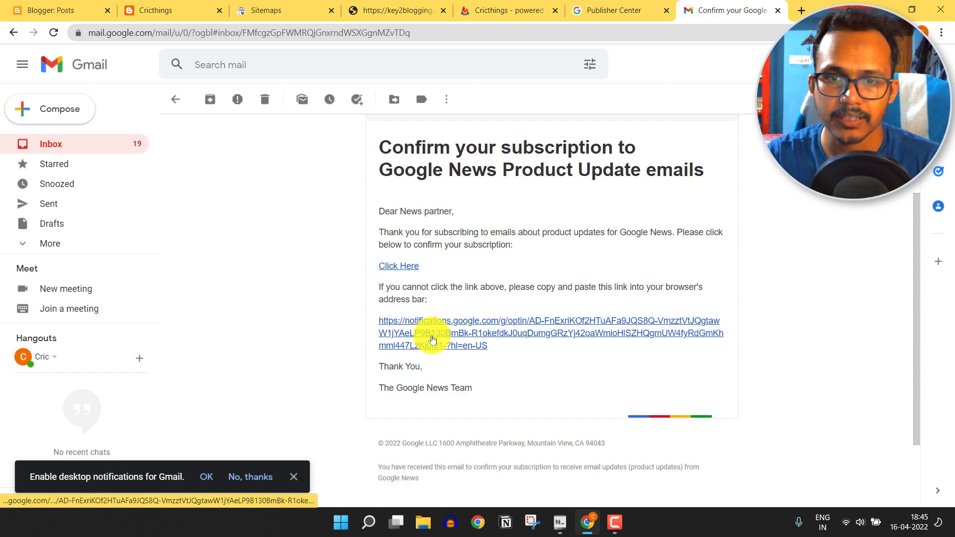
left_click(432, 340)
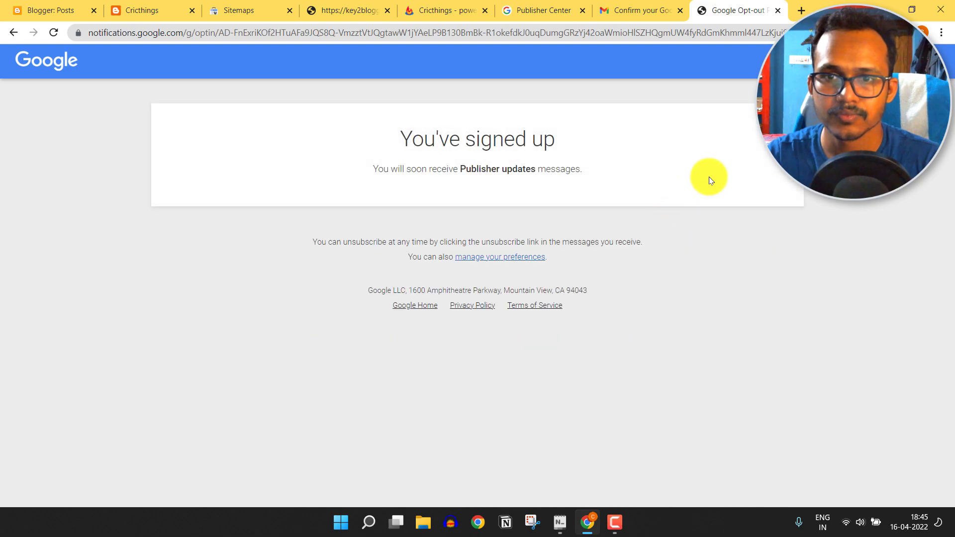
left_click(662, 10)
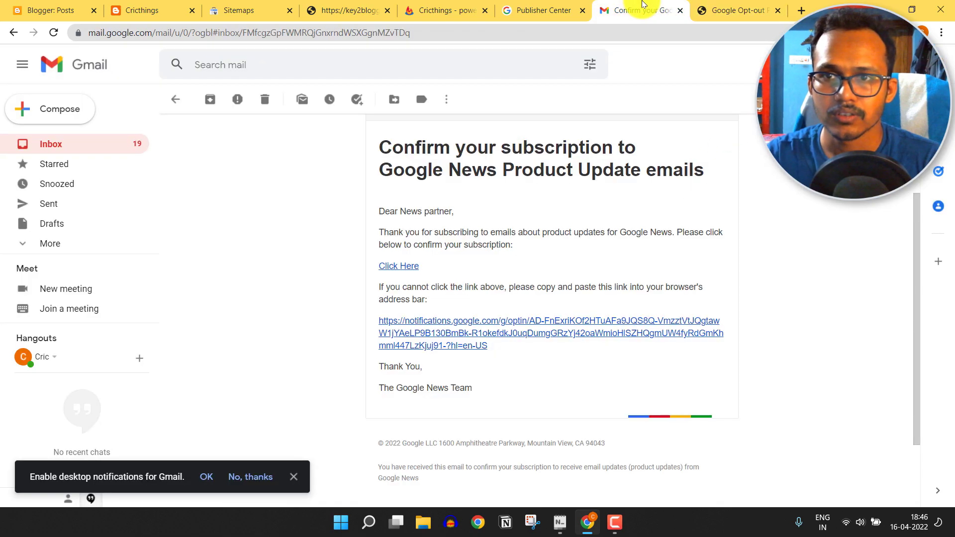
left_click(169, 104)
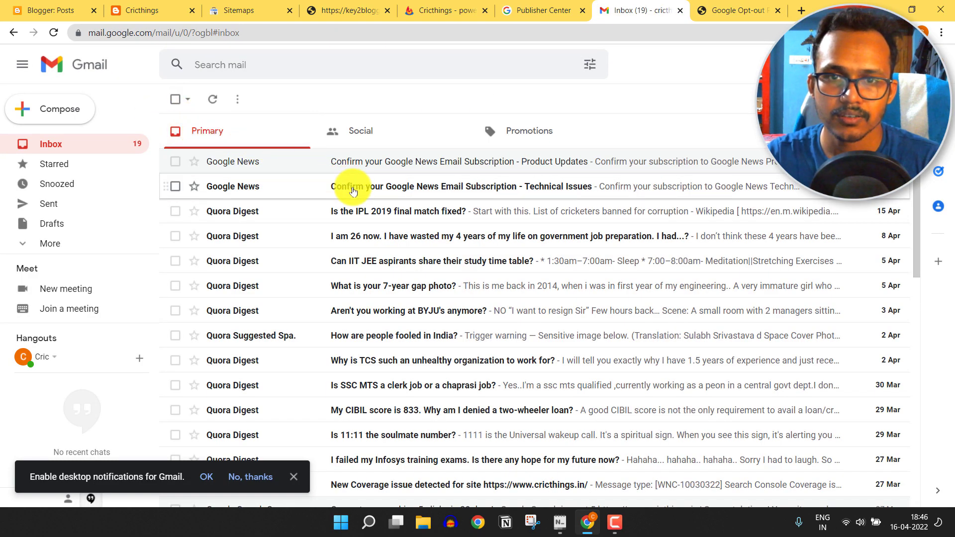
Step: Confirm the Technical Issues subscription, then close the confirmation and Gmail tabs
left_click(354, 191)
scroll(727, 287, "down", 5)
left_click(498, 276)
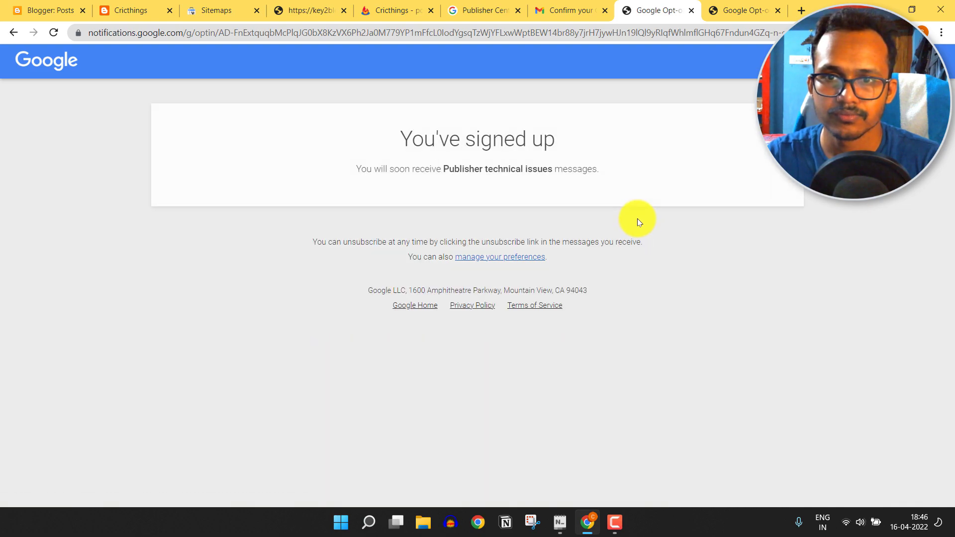
left_click(692, 12)
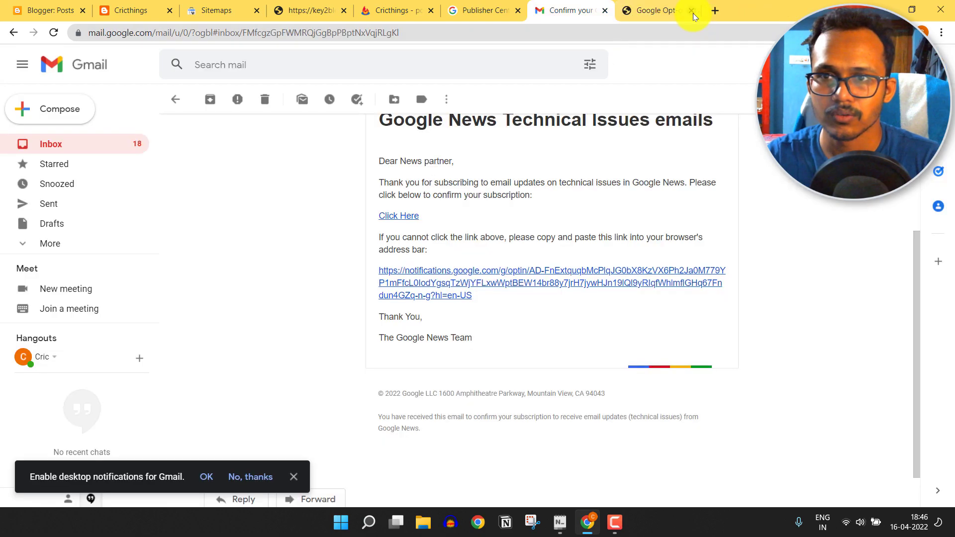
left_click(694, 13)
left_click(693, 13)
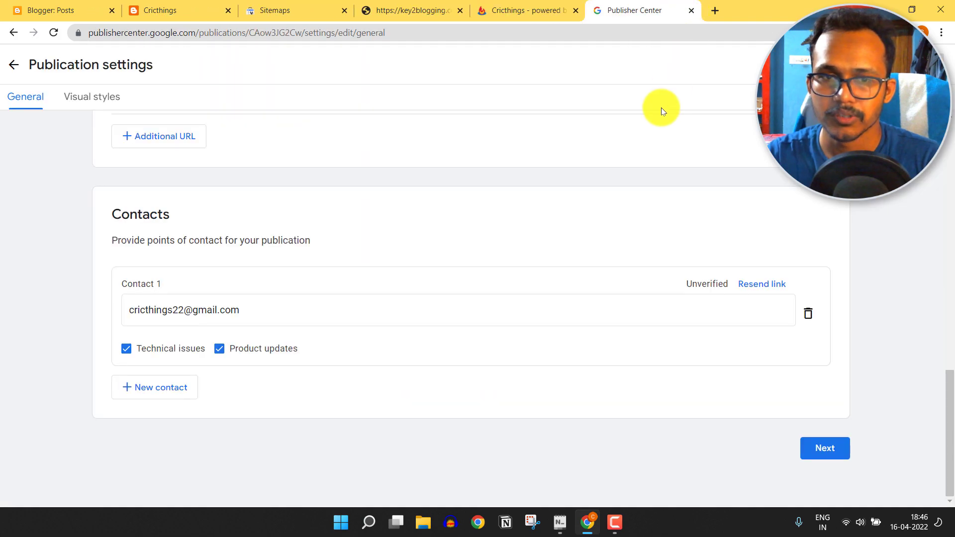
Step: On Visual styles, upload the Cricthings image as the square logo
left_click(846, 462)
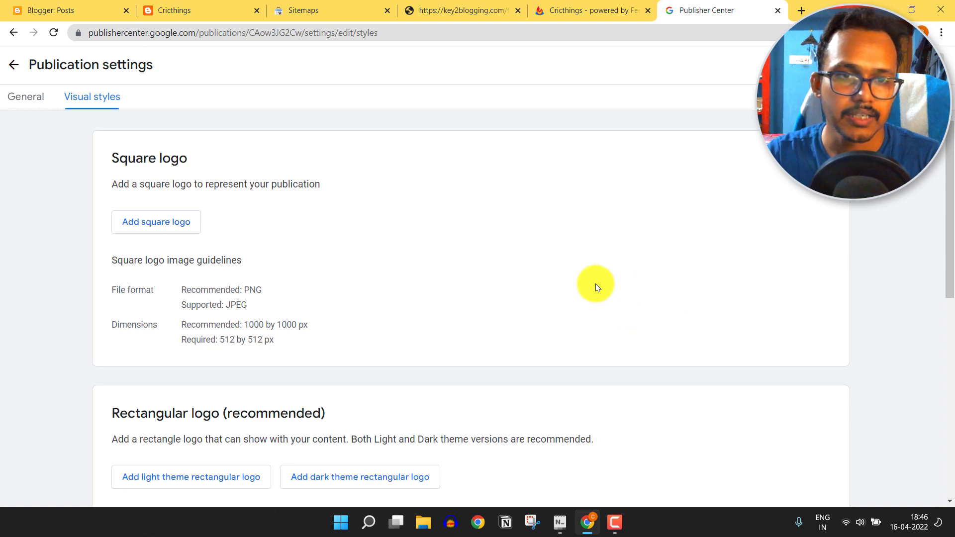
left_click(183, 225)
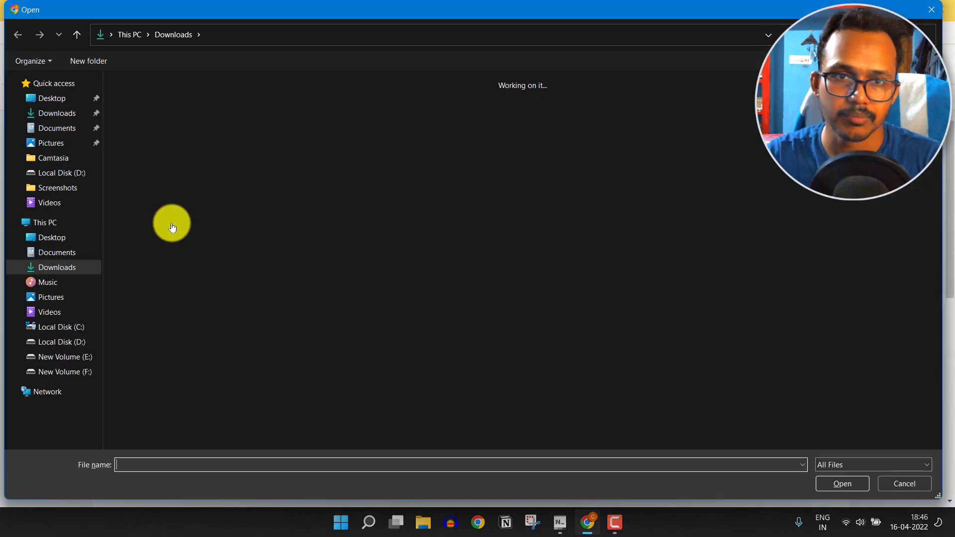
left_click(443, 174)
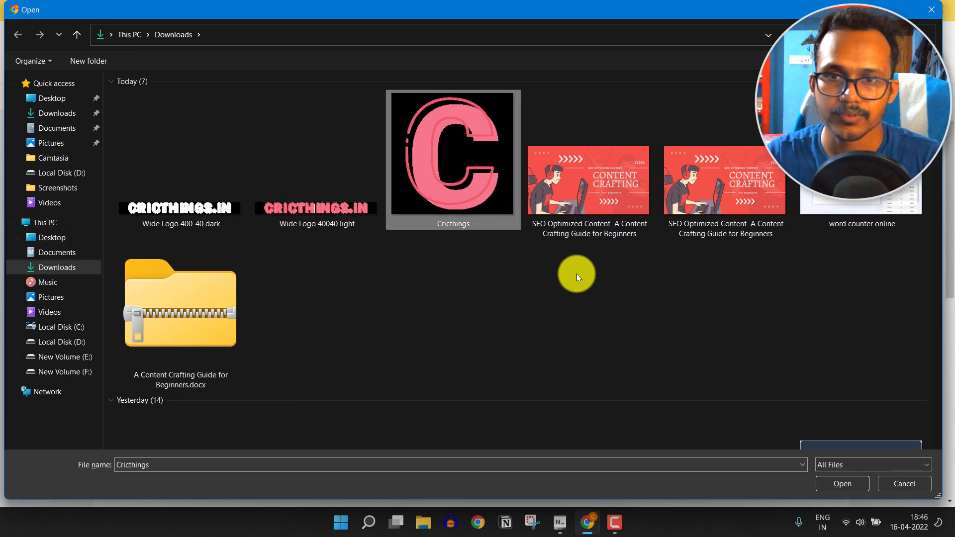
left_click(838, 480)
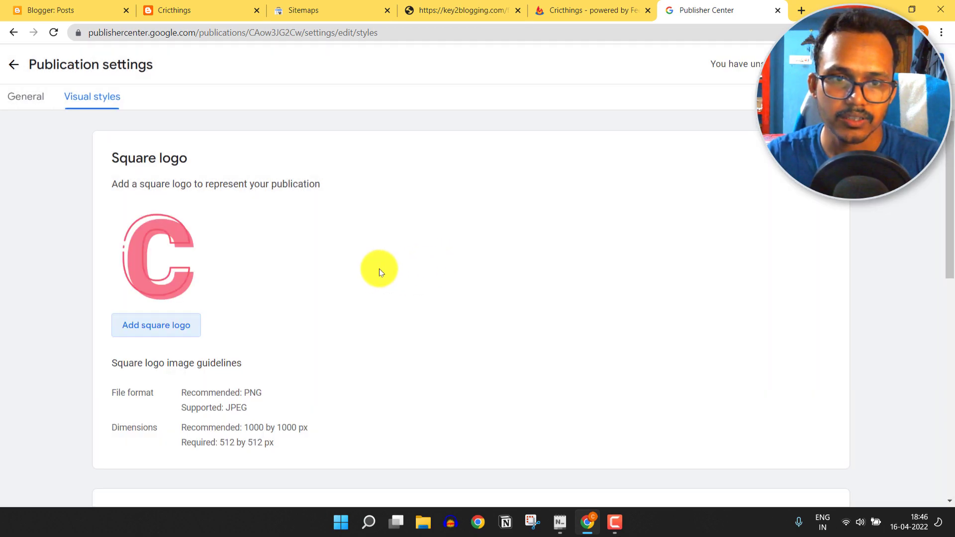
Step: Review the square logo sizes (1000x1000 px recommended, 512x512 px required) and scroll to Rectangular logo
scroll(416, 258, "down", 1)
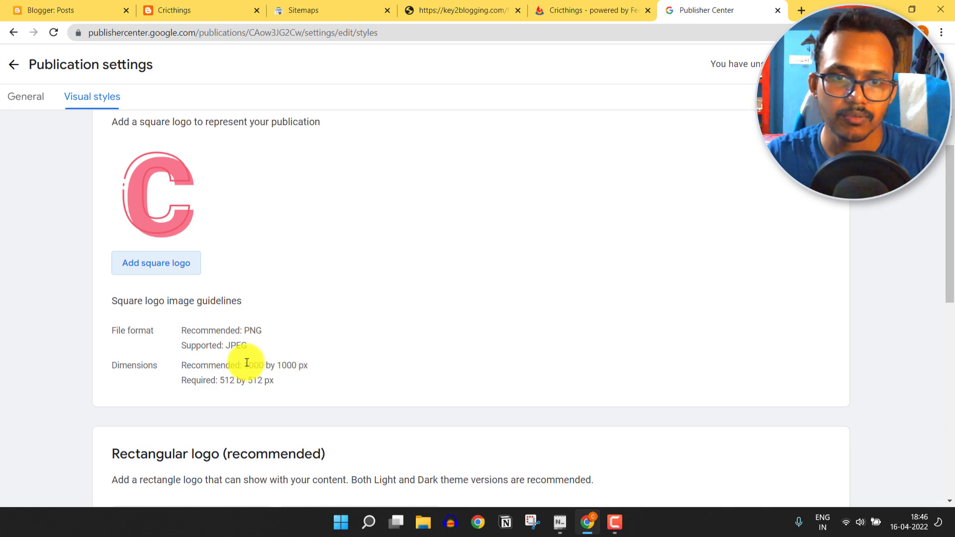
left_click_drag(247, 363, 304, 365)
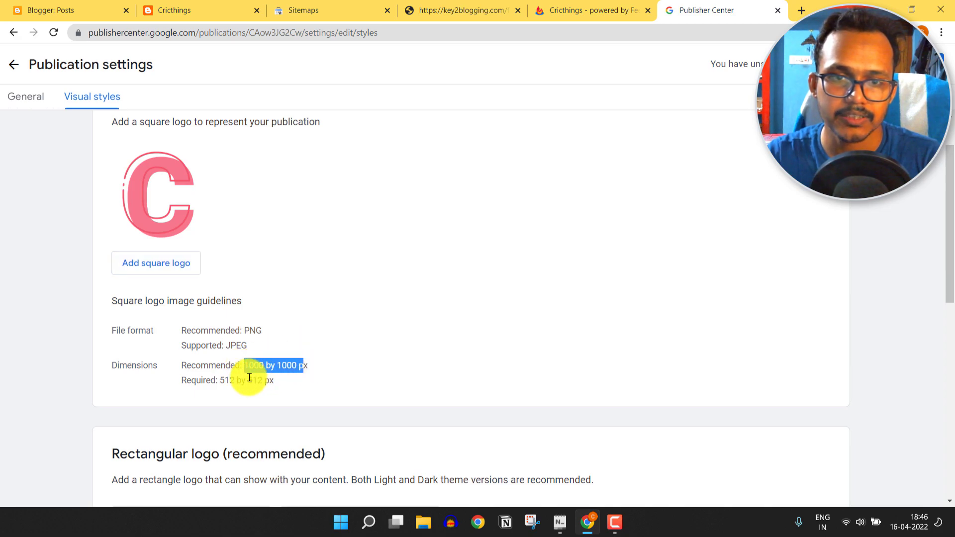
left_click_drag(220, 380, 269, 383)
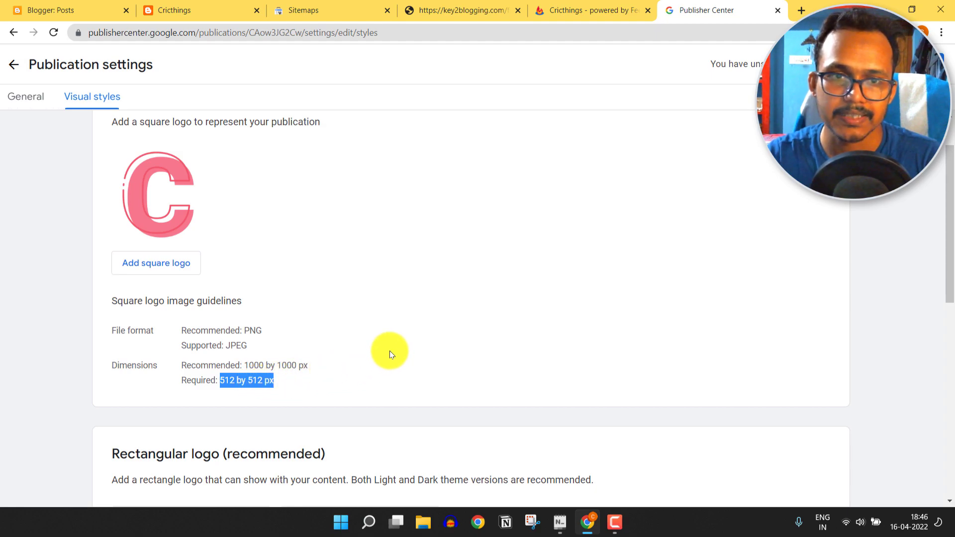
left_click(391, 321)
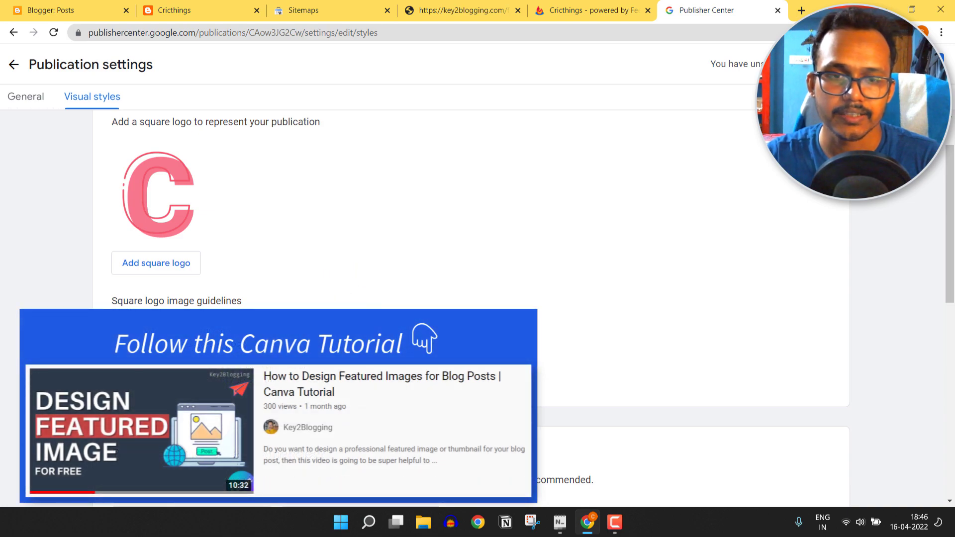
scroll(397, 300, "down", 5)
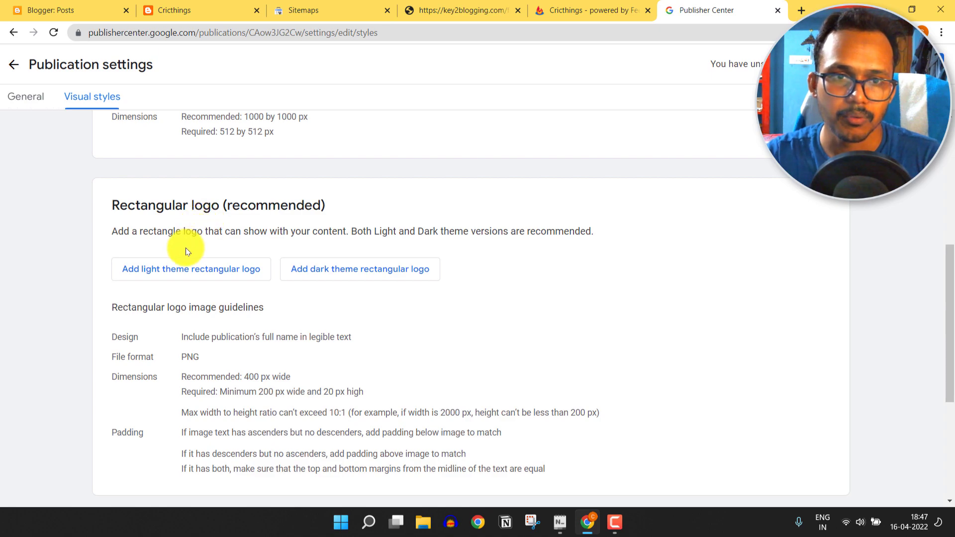
Step: Upload 'Wide Logo 40040 light' as the light theme rectangular logo
left_click(178, 272)
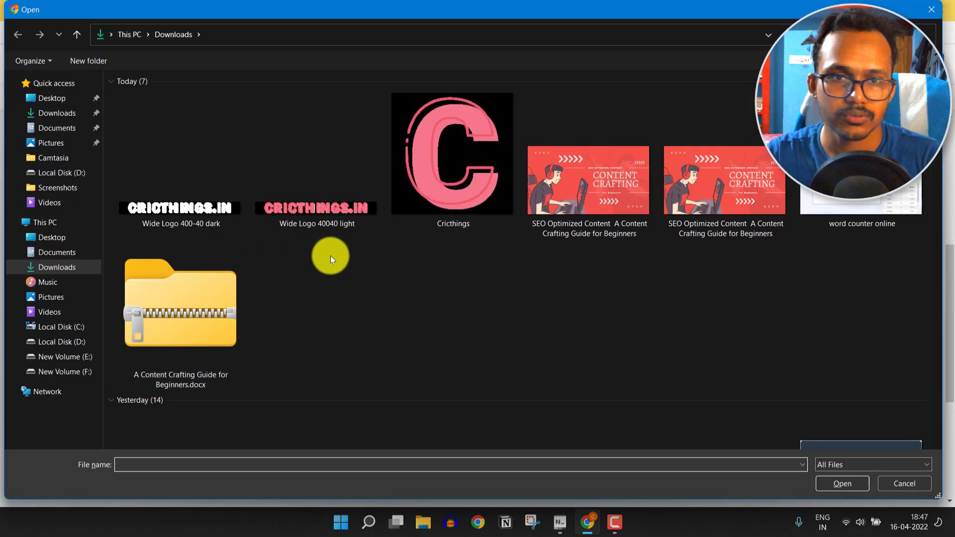
left_click(312, 205)
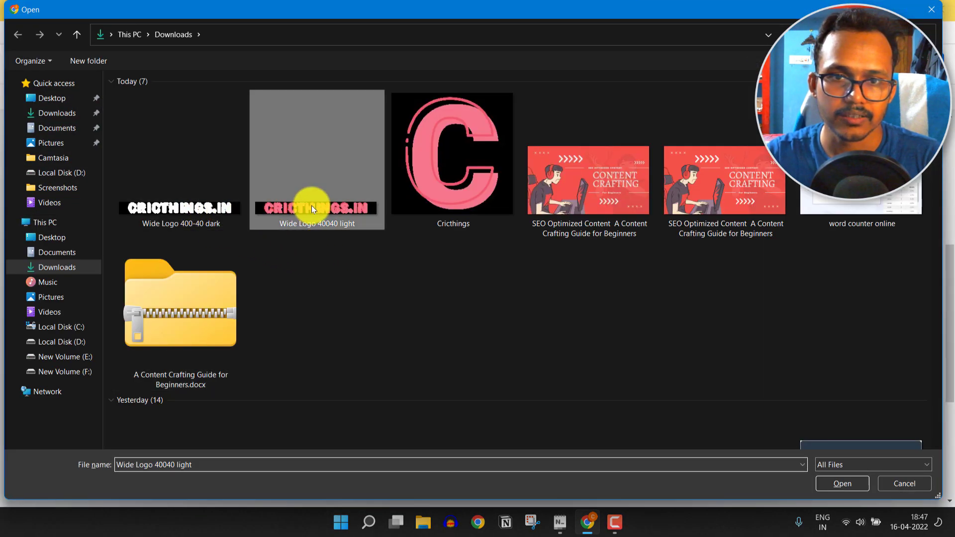
left_click(841, 485)
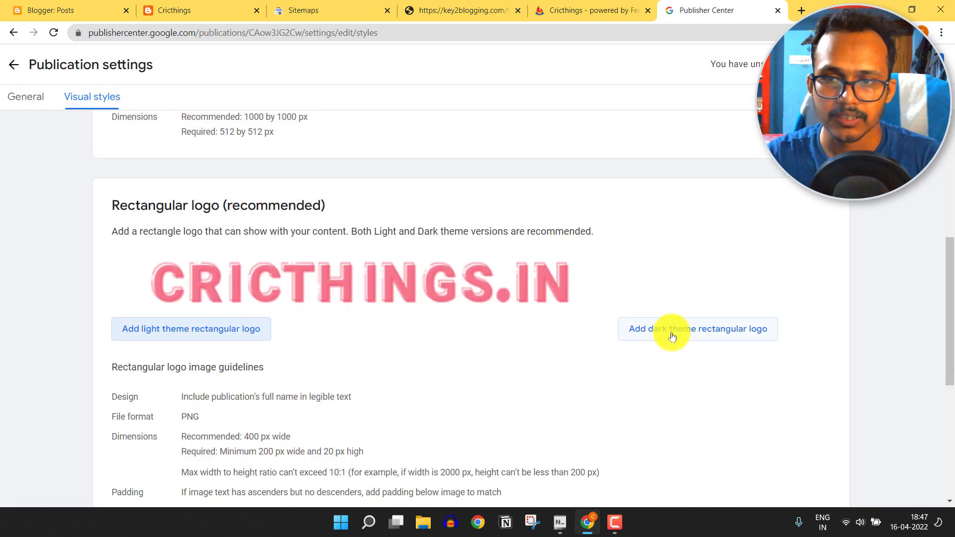
Step: Upload 'Wide Logo 400-40 dark' as the dark theme logo and check the 400 px size guidance
left_click(672, 337)
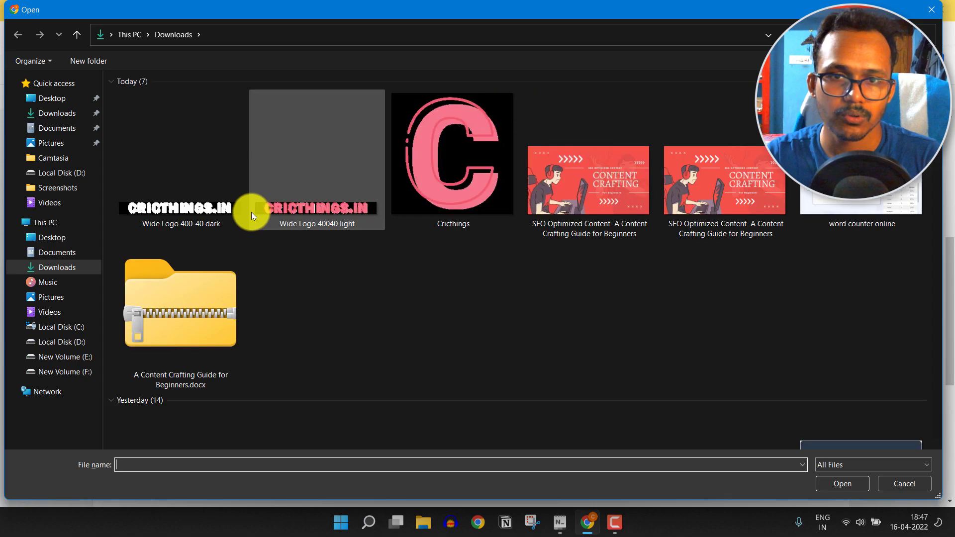
left_click(180, 191)
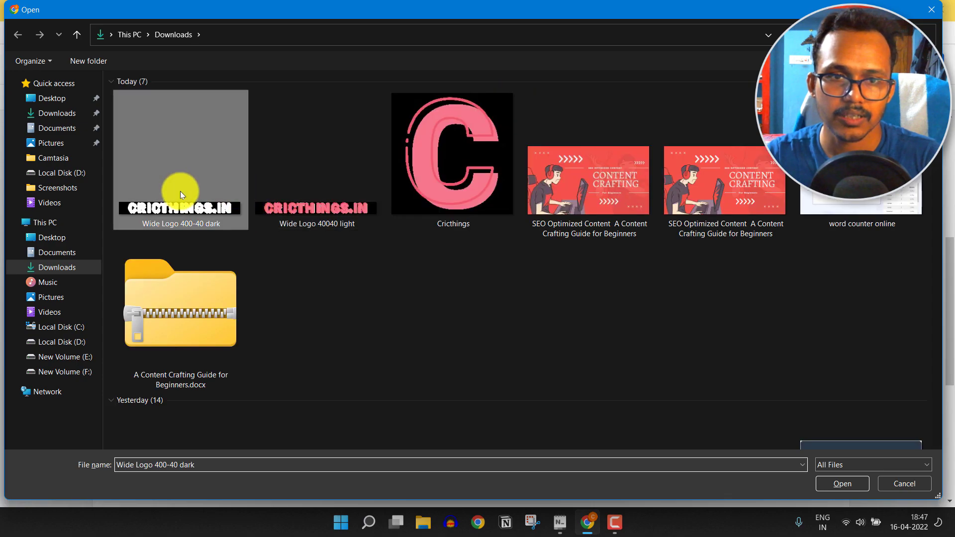
left_click(842, 484)
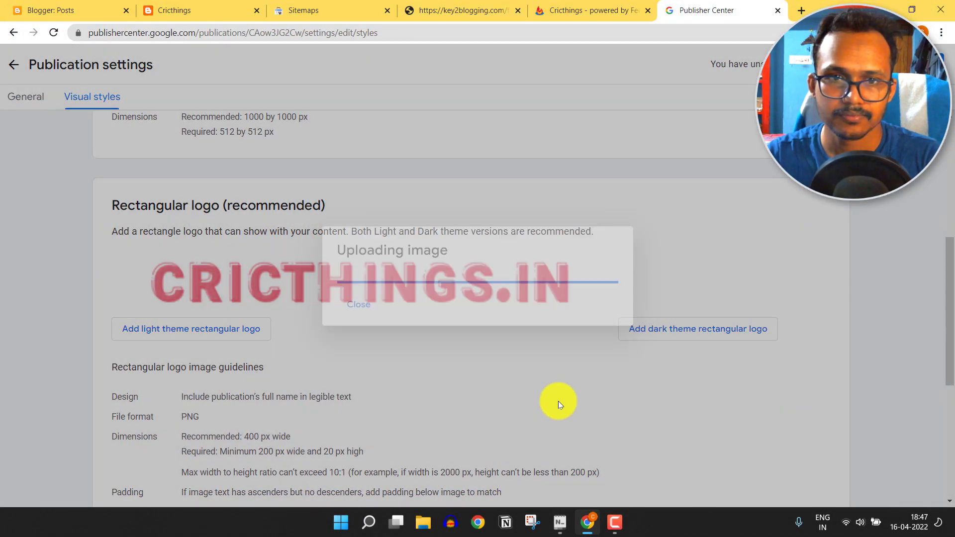
scroll(669, 370, "down", 3)
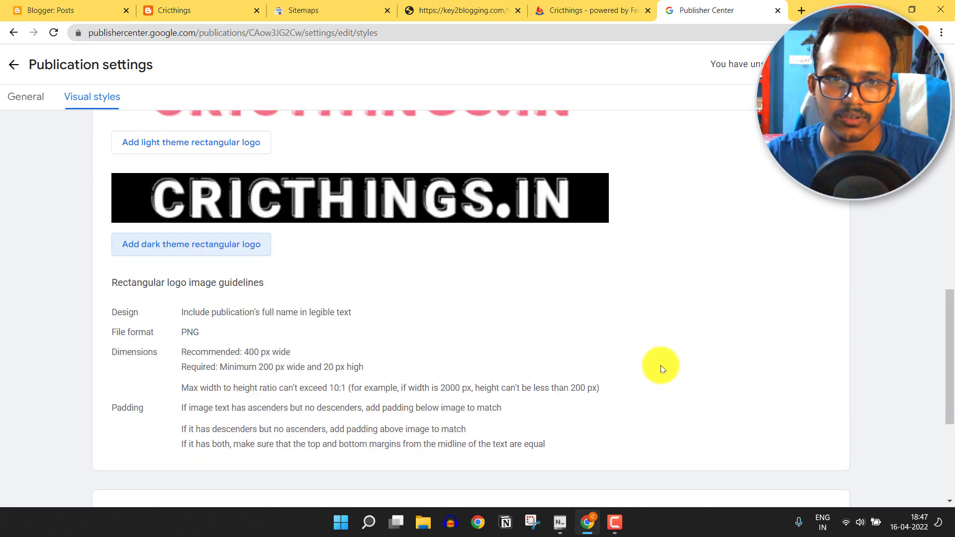
scroll(295, 309, "down", 2)
scroll(347, 292, "up", 2)
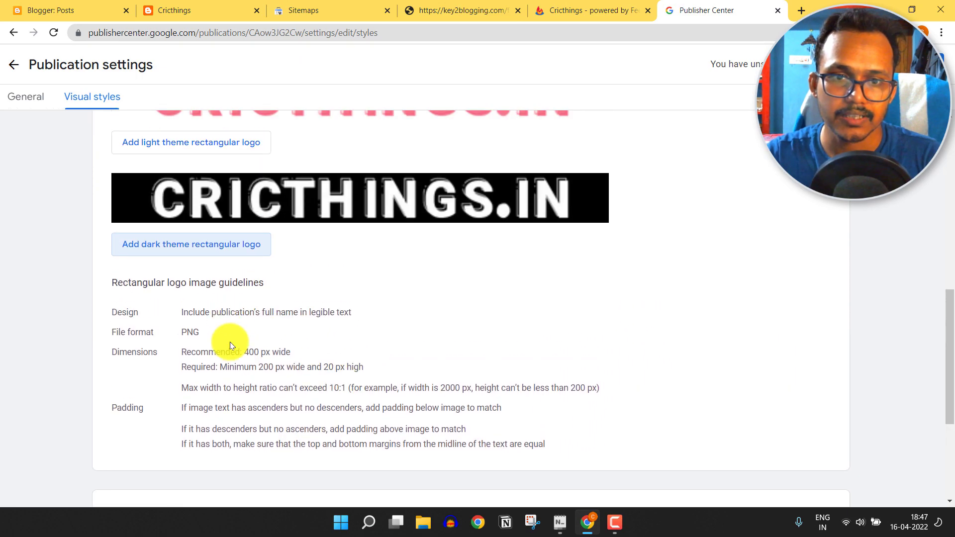
left_click_drag(245, 353, 266, 355)
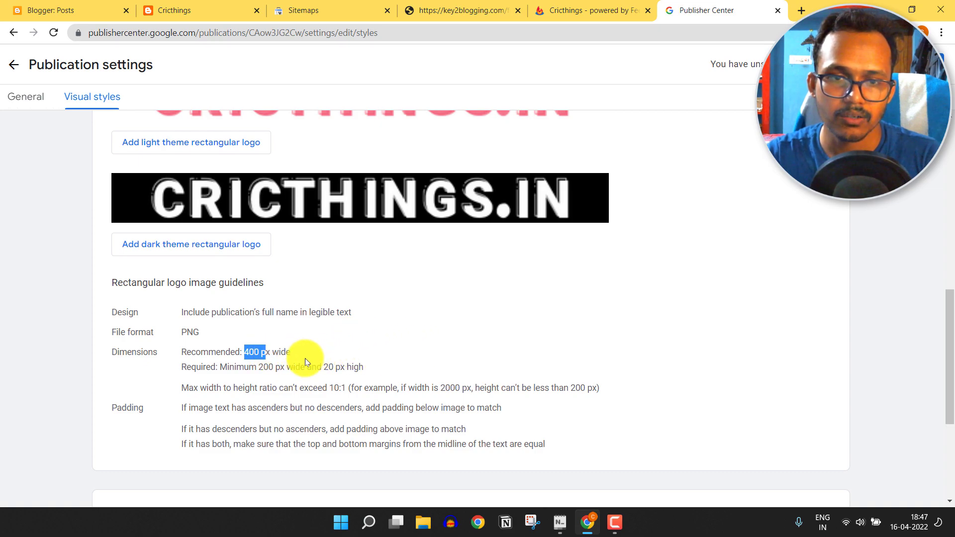
left_click_drag(258, 368, 337, 370)
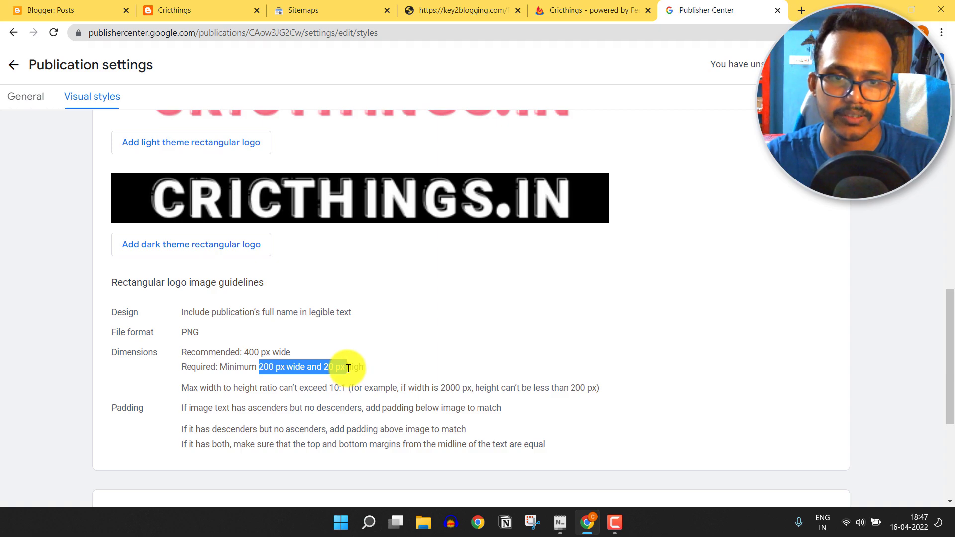
left_click(342, 368)
scroll(535, 351, "up", 8)
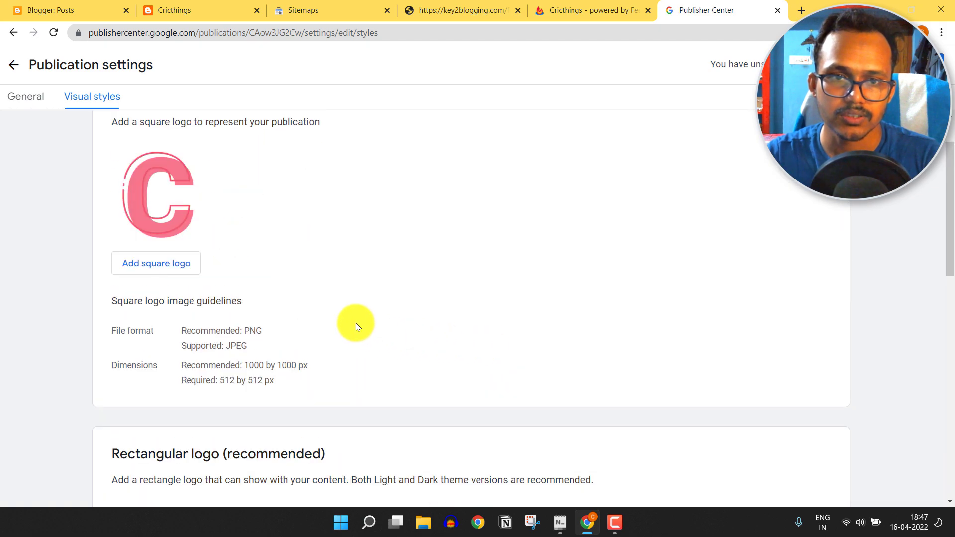
Step: Save the logo changes, check the General settings, and go back to the cricthings overview
scroll(356, 324, "down", 10)
scroll(299, 341, "down", 3)
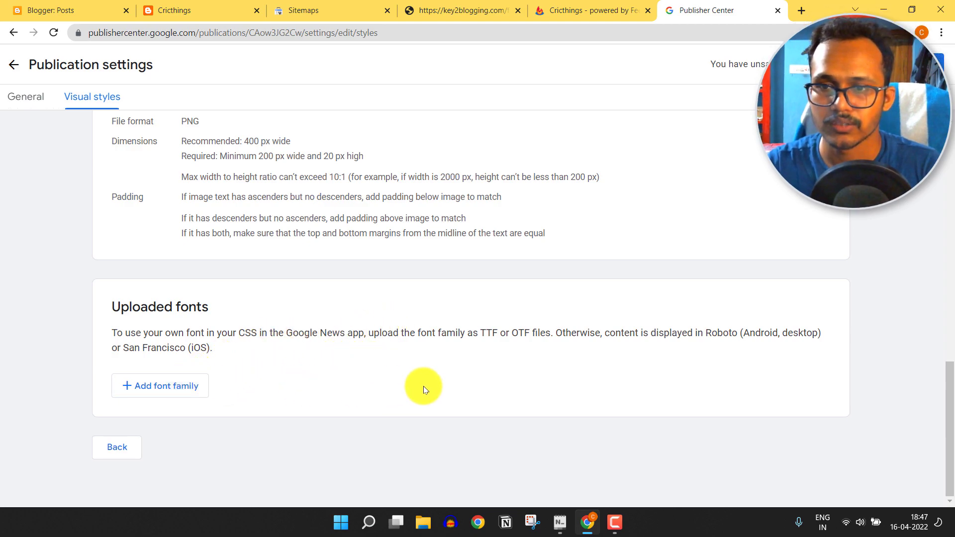
left_click(921, 69)
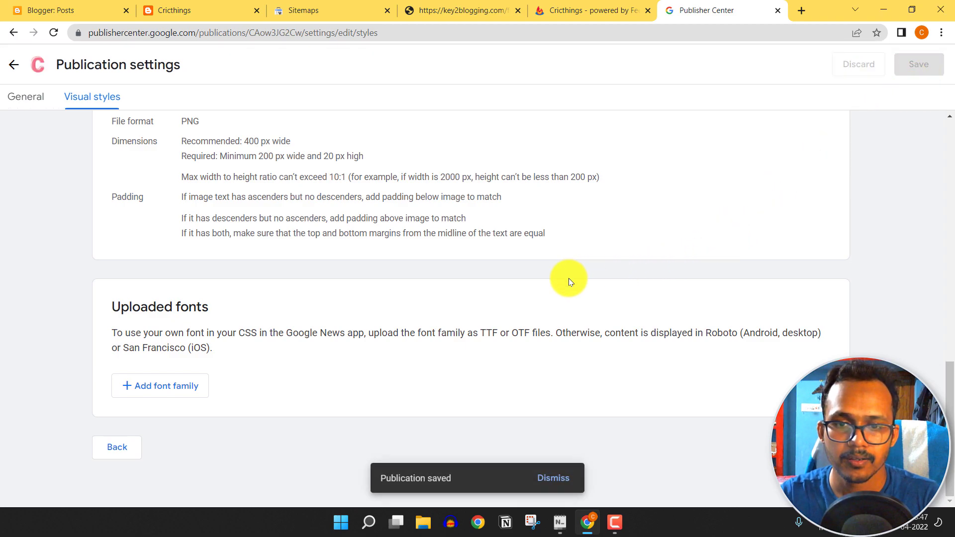
scroll(787, 292, "up", 15)
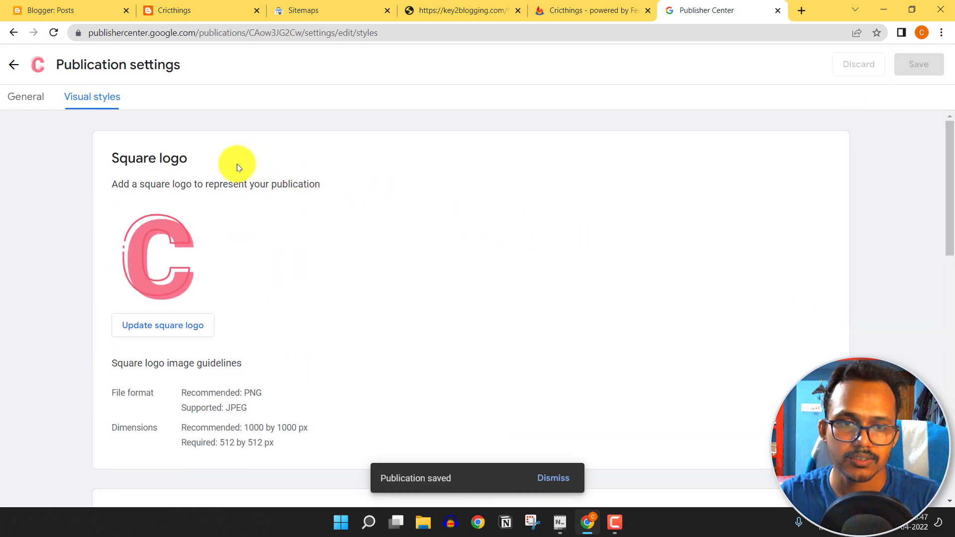
left_click(26, 96)
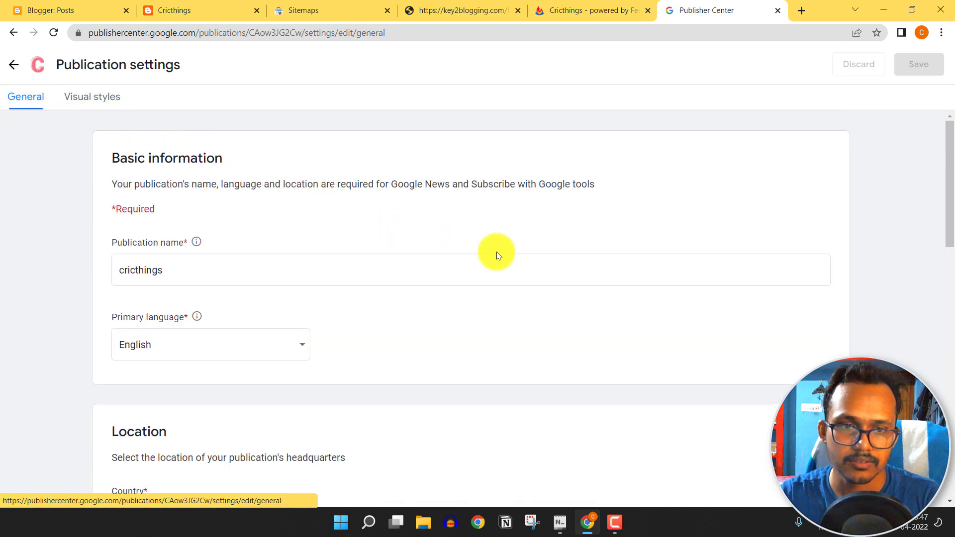
scroll(497, 251, "down", 15)
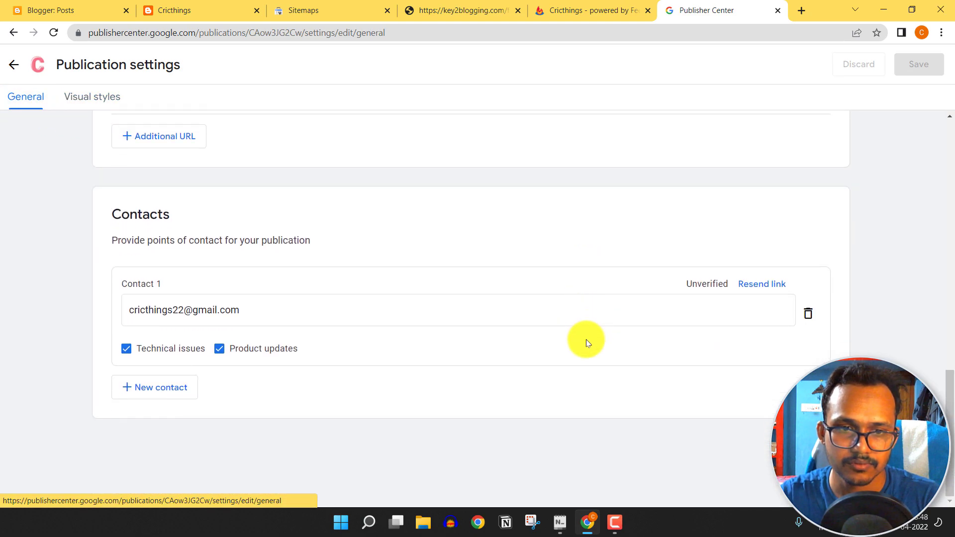
scroll(643, 410, "up", 15)
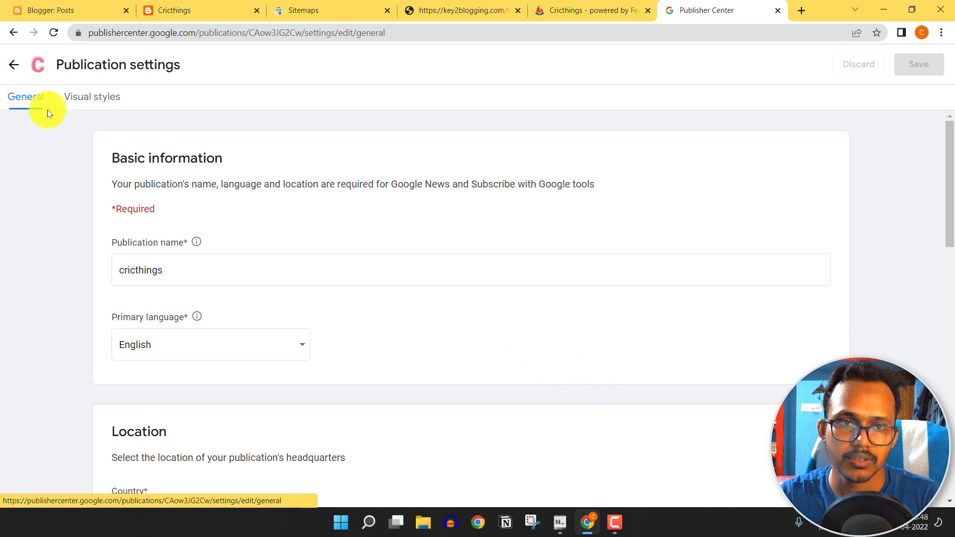
left_click(12, 65)
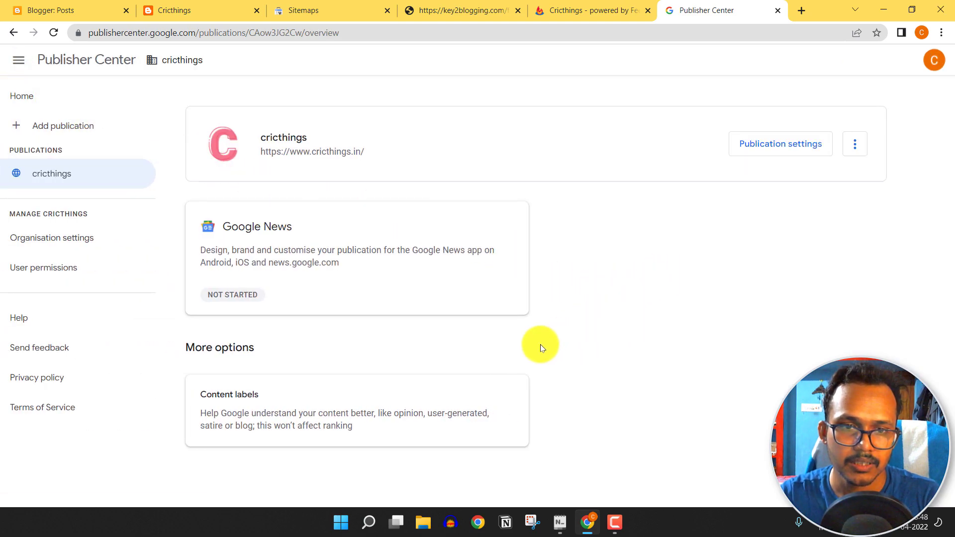
Step: Set the site-wide content labels to Blog and Opinion and apply the update
left_click(222, 391)
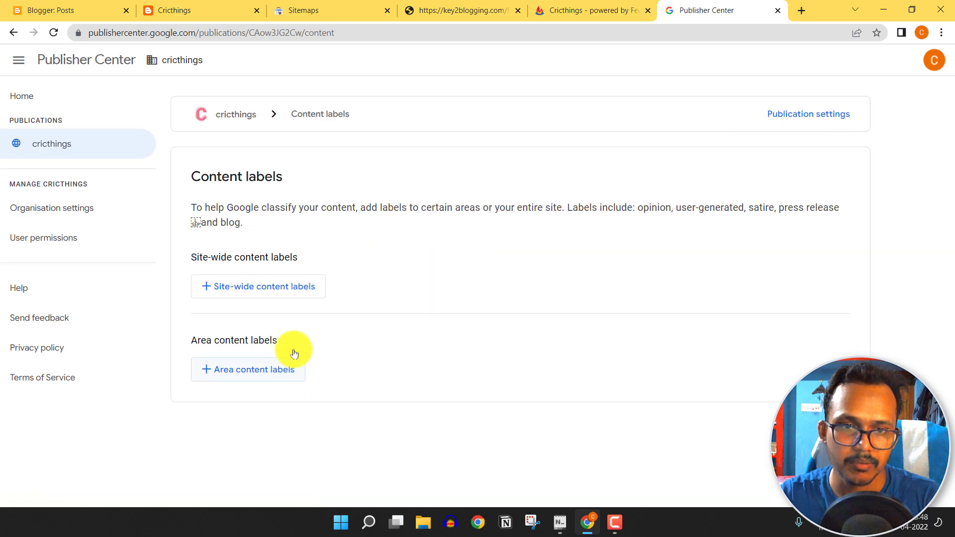
left_click(245, 294)
left_click(401, 294)
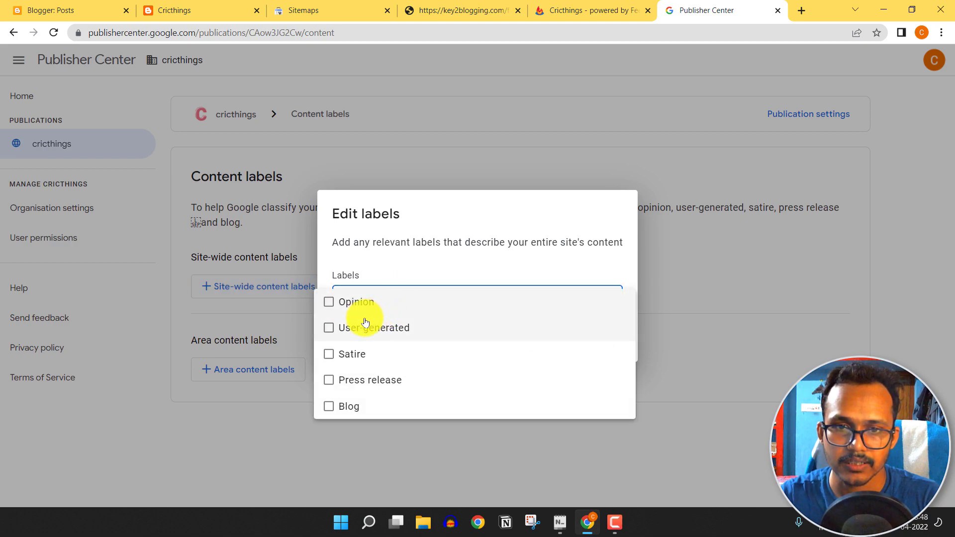
left_click(326, 408)
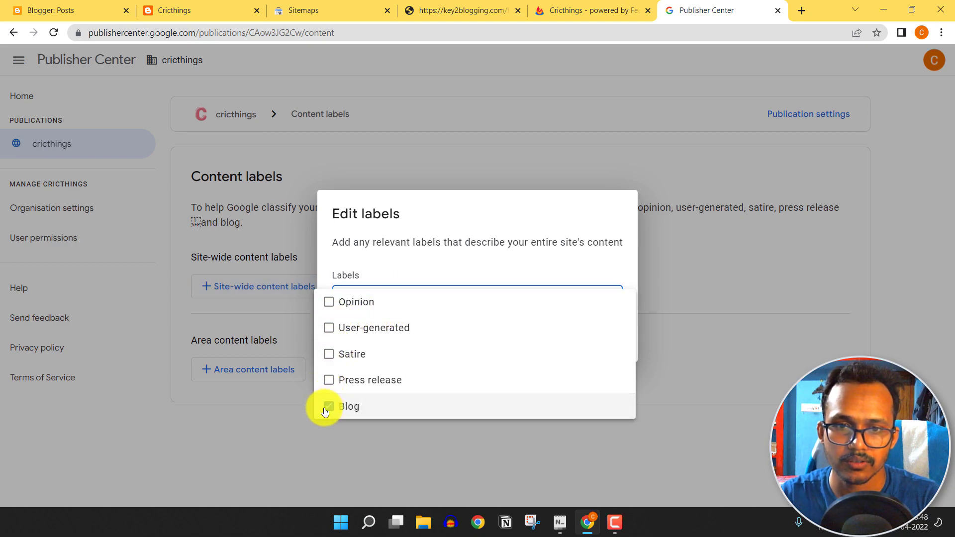
left_click(330, 302)
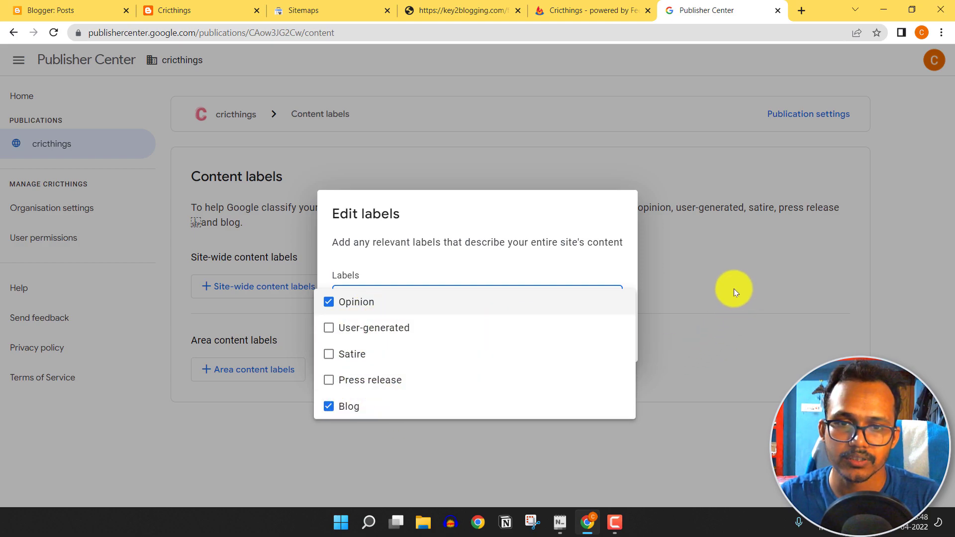
left_click(733, 289)
left_click(603, 347)
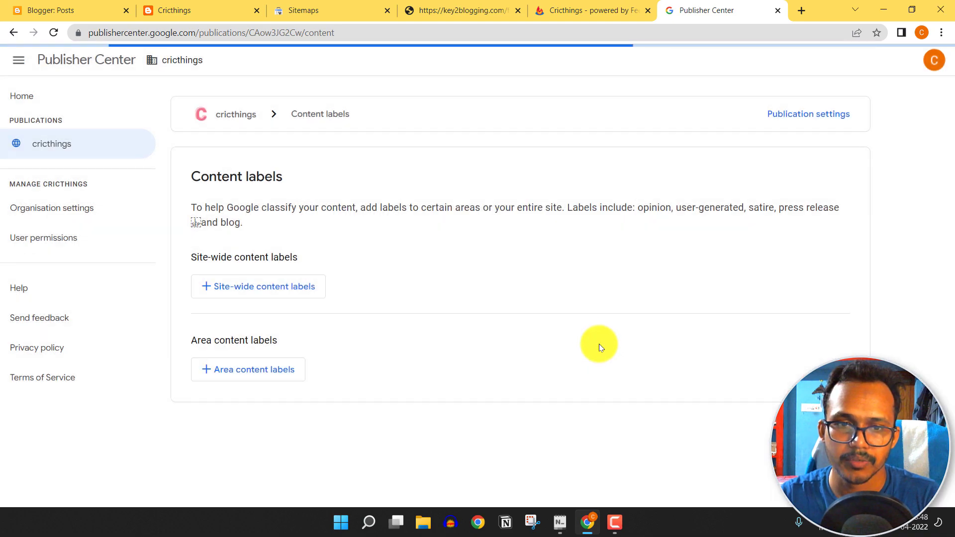
Step: Begin an area-specific content label, cancel it, and return to the cricthings overview
left_click(267, 370)
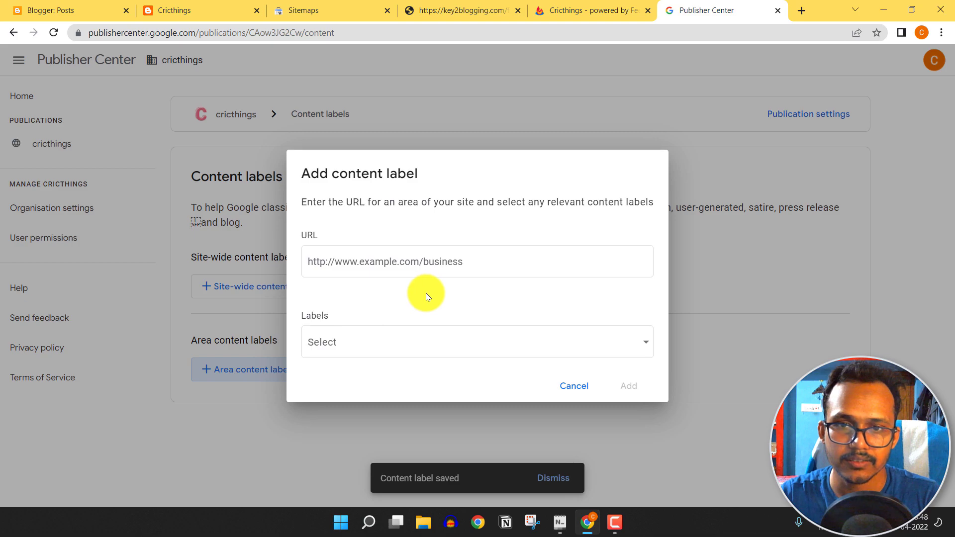
left_click(389, 277)
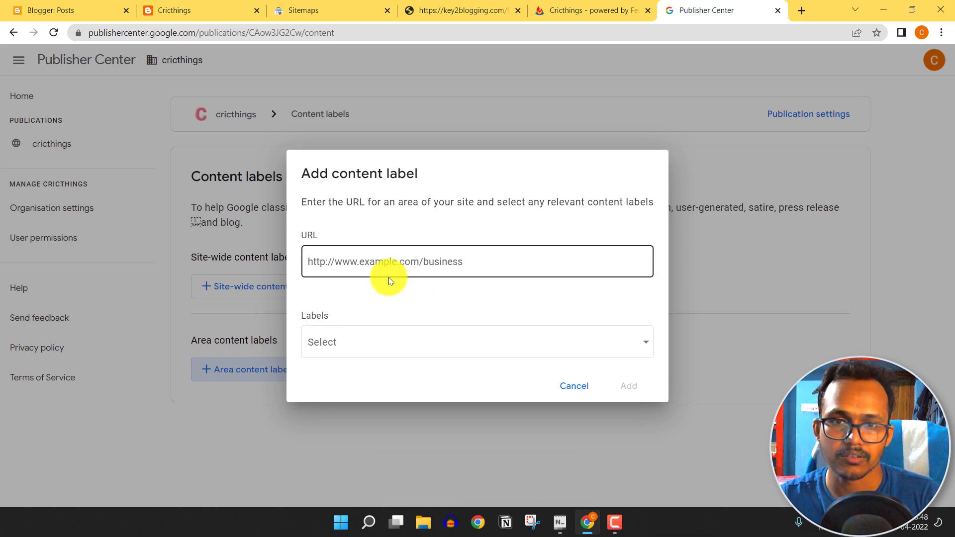
left_click(223, 8)
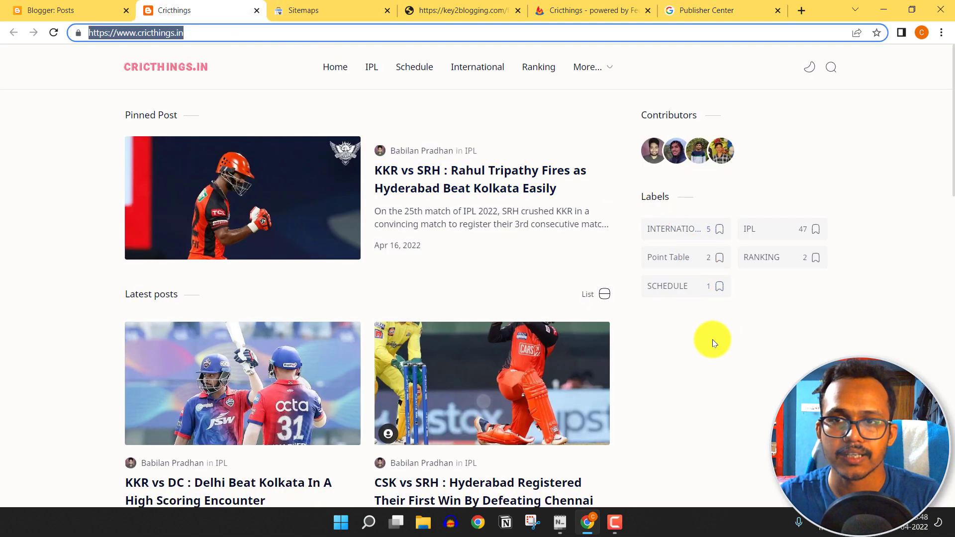
left_click(718, 9)
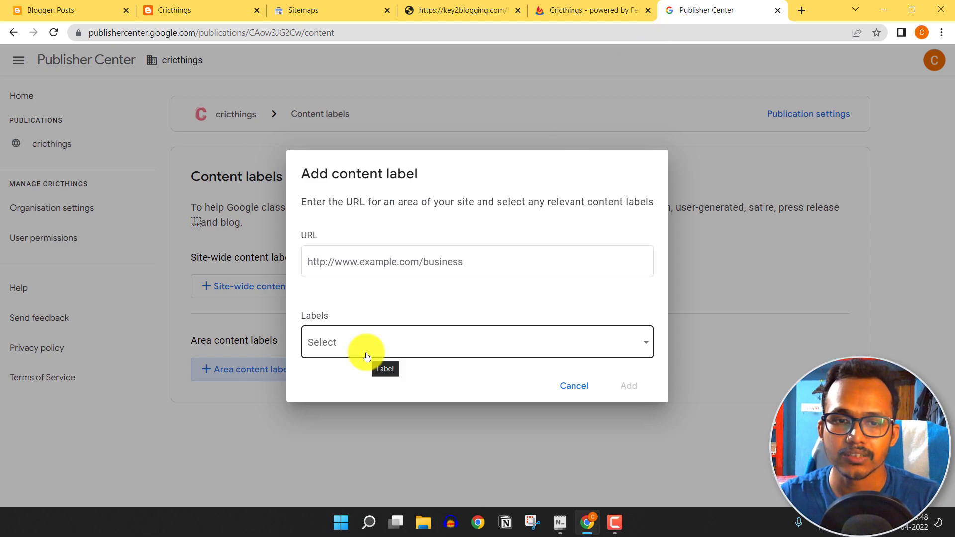
left_click(573, 386)
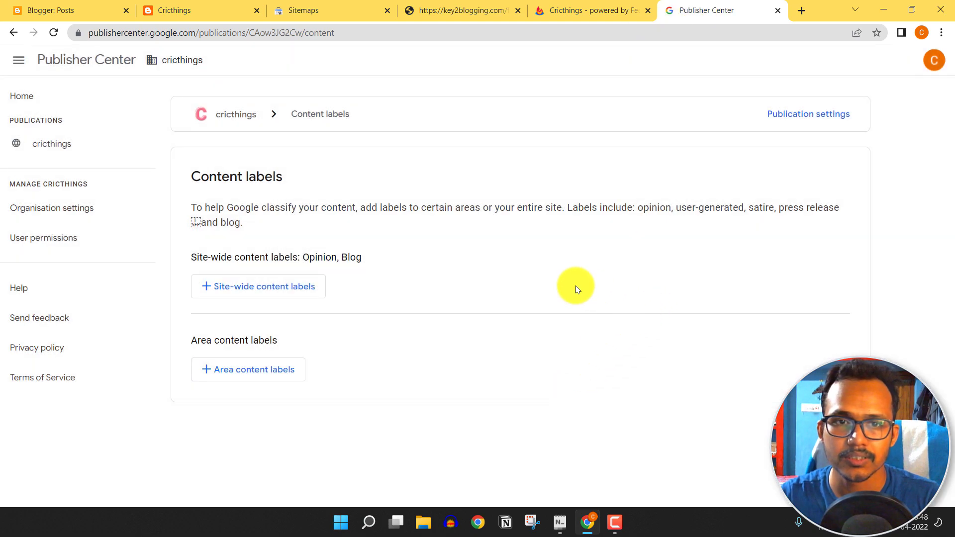
left_click(238, 117)
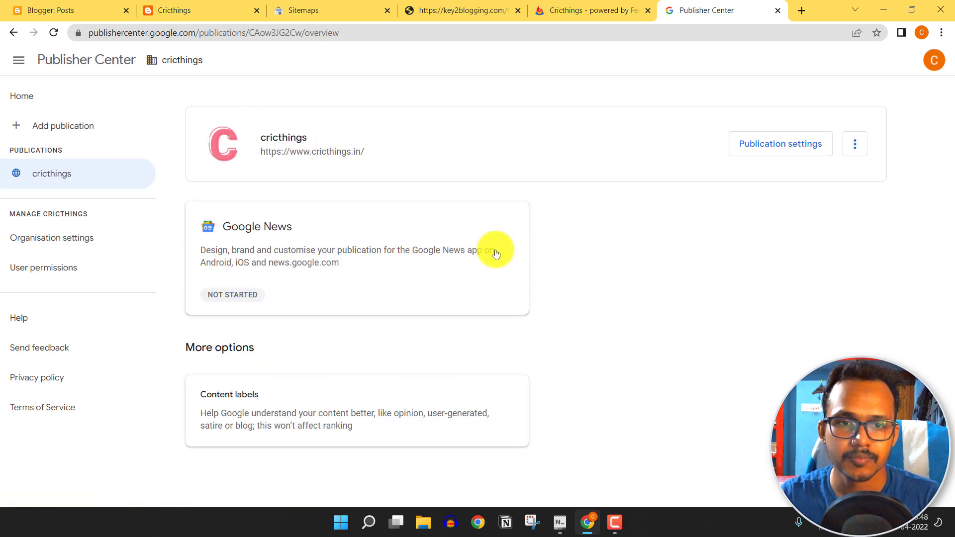
Step: Paste the site description from the notes into the Google News Publication description
left_click(235, 292)
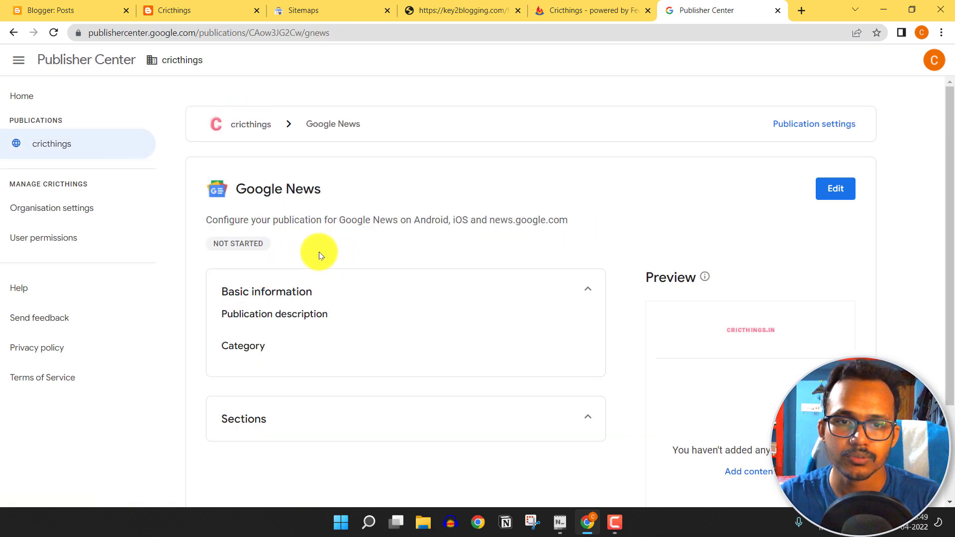
left_click(836, 190)
left_click(158, 259)
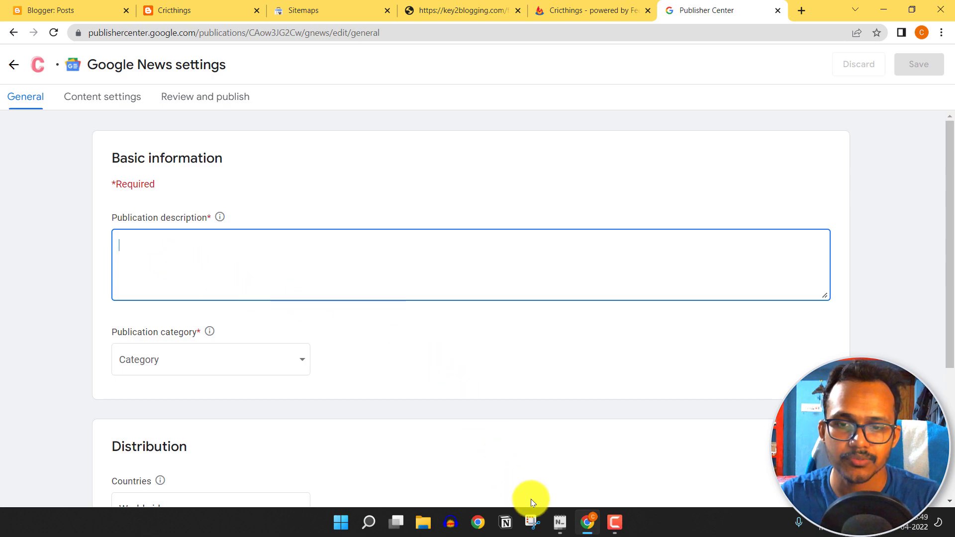
left_click(554, 525)
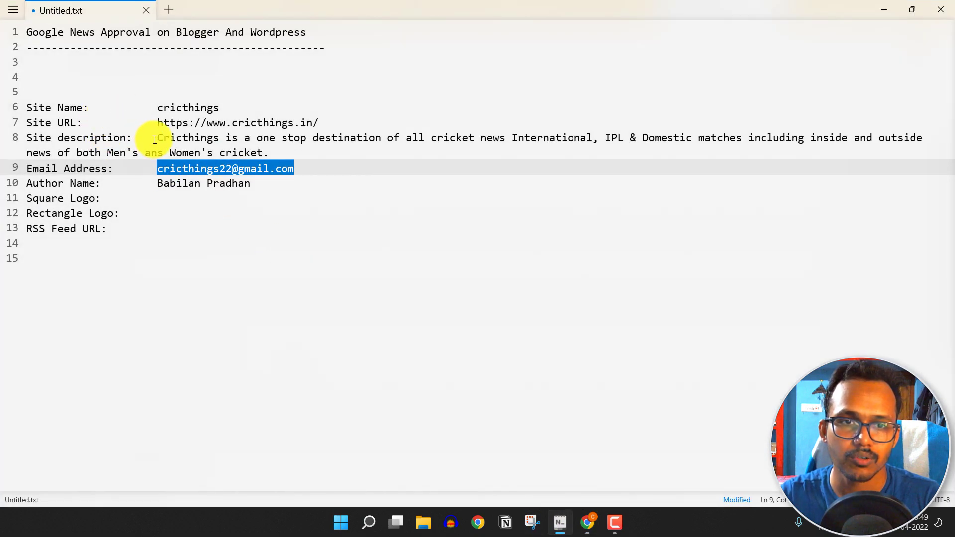
left_click_drag(157, 138, 277, 156)
key("ctrl+c")
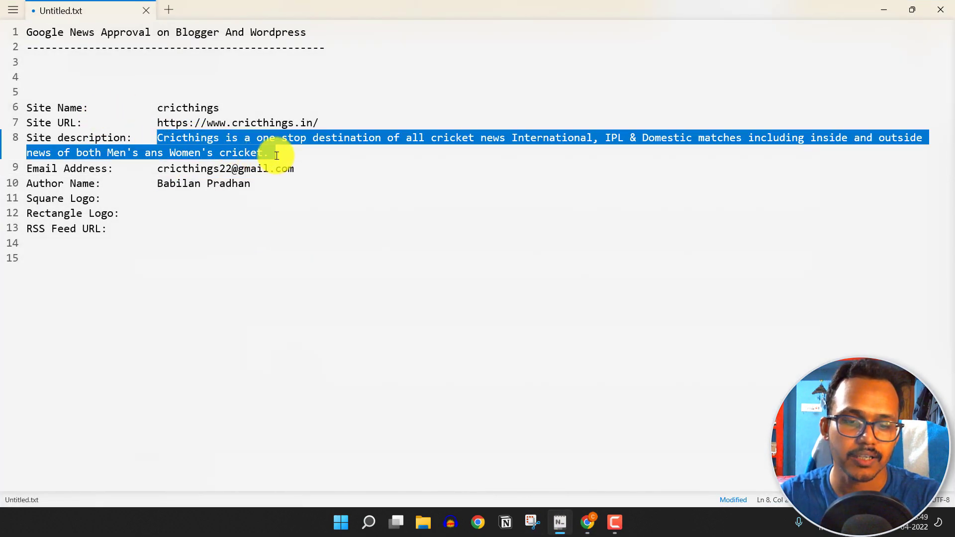
left_click(879, 6)
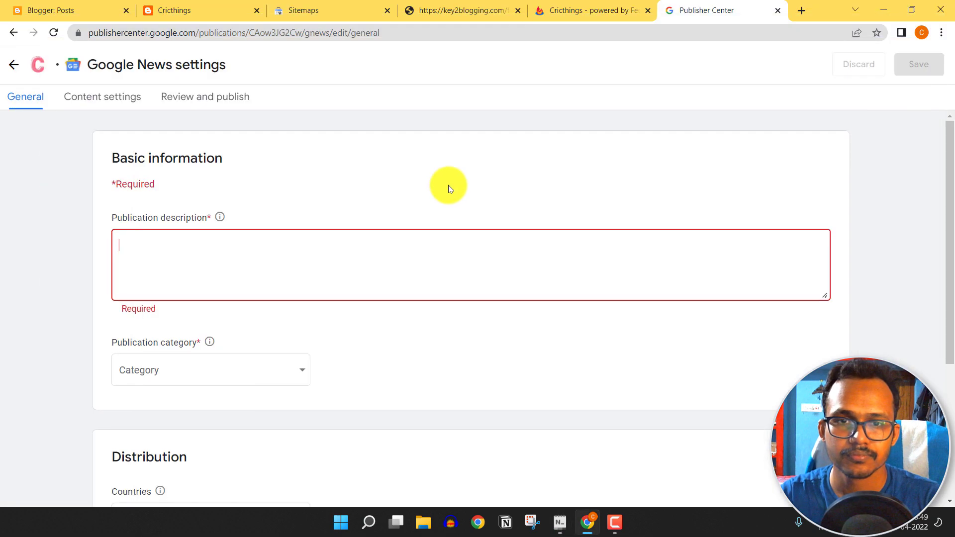
key("ctrl+v")
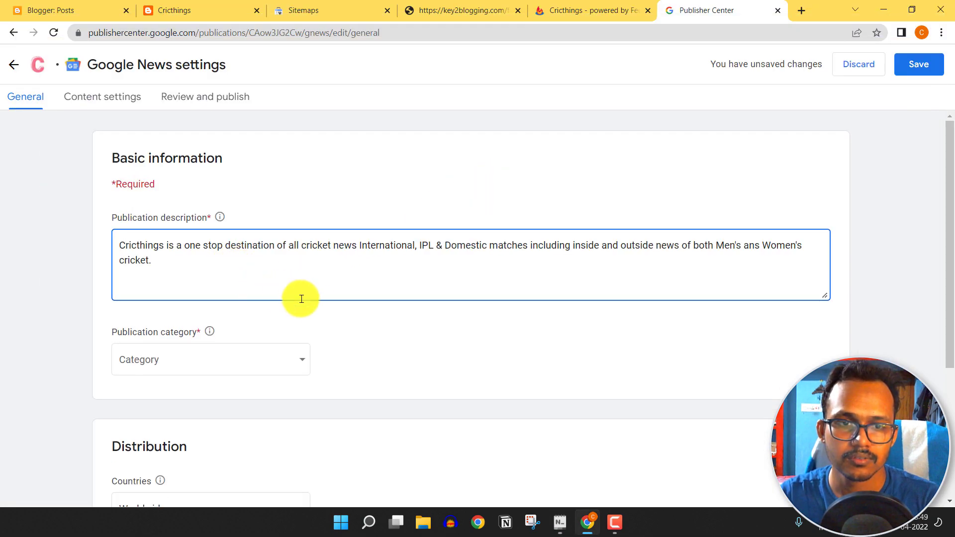
Step: Choose Sport as the publication category
scroll(299, 294, "down", 3)
left_click(227, 244)
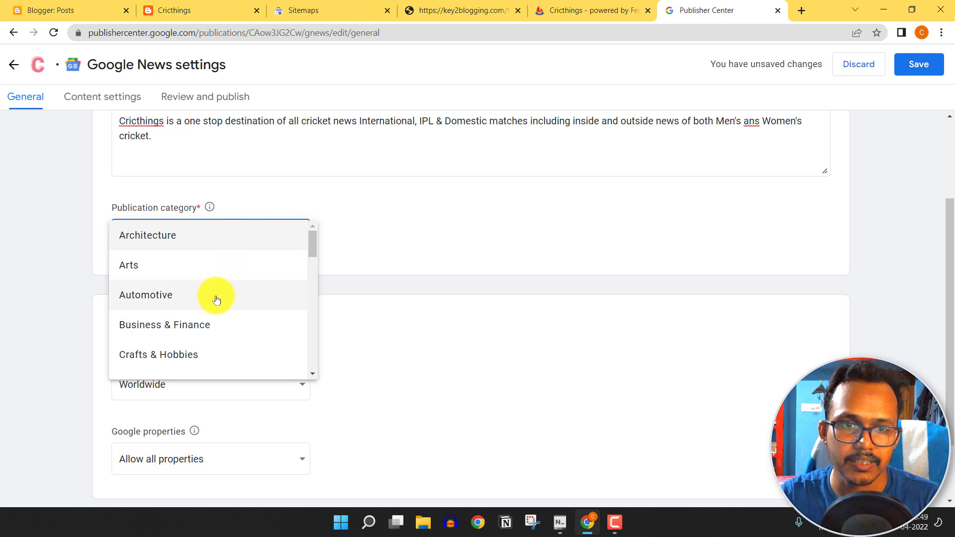
scroll(217, 294, "down", 3)
scroll(209, 307, "down", 5)
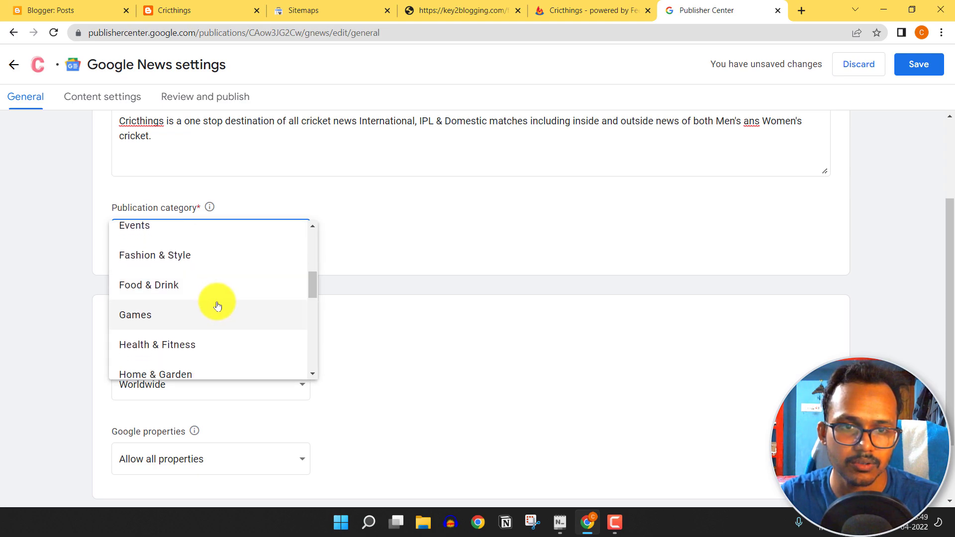
scroll(221, 309, "down", 5)
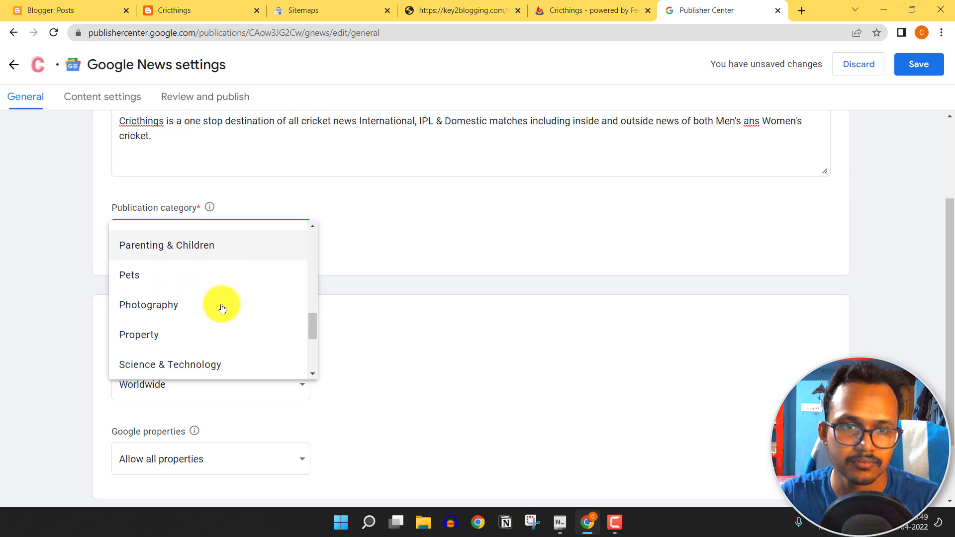
scroll(222, 309, "down", 2)
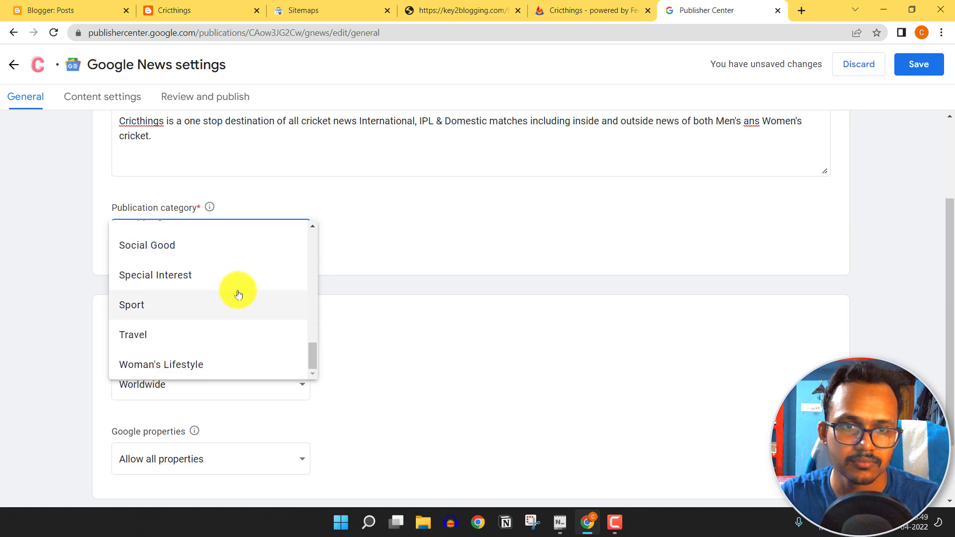
left_click(181, 313)
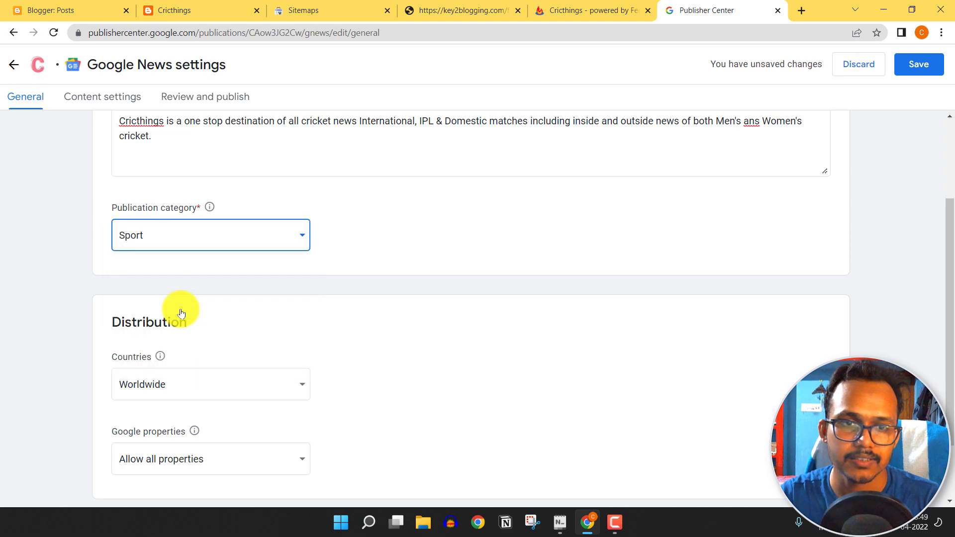
Step: Keep country distribution at Worldwide and all Google properties allowed
scroll(415, 295, "down", 2)
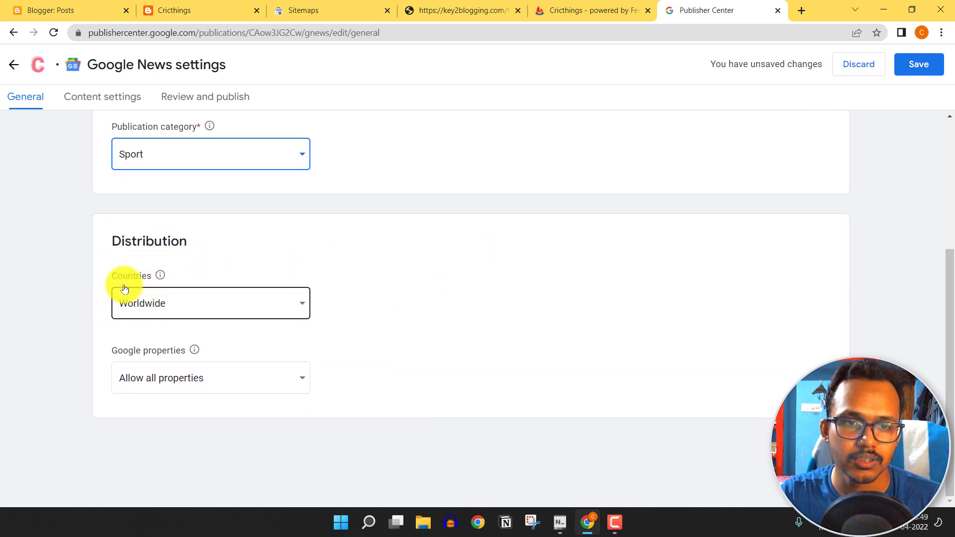
left_click(233, 312)
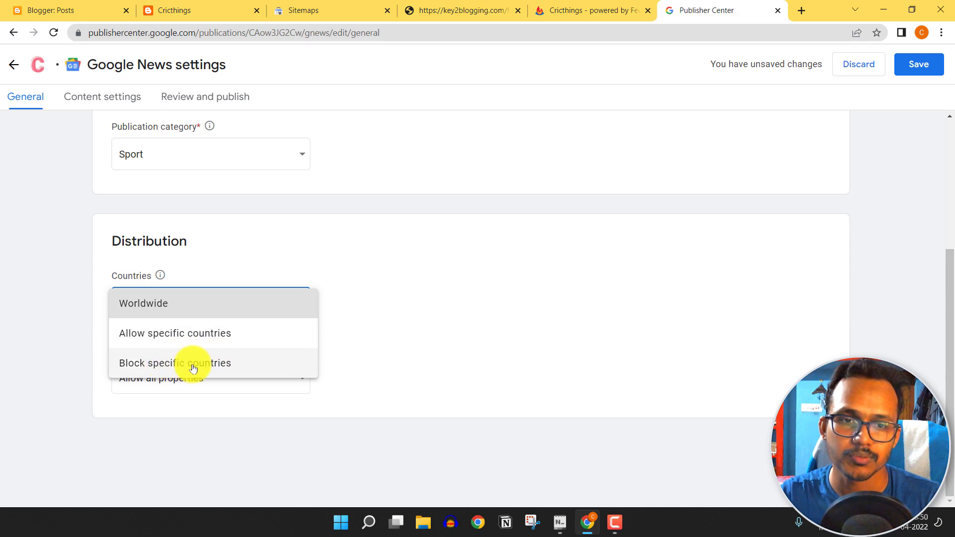
left_click(451, 267)
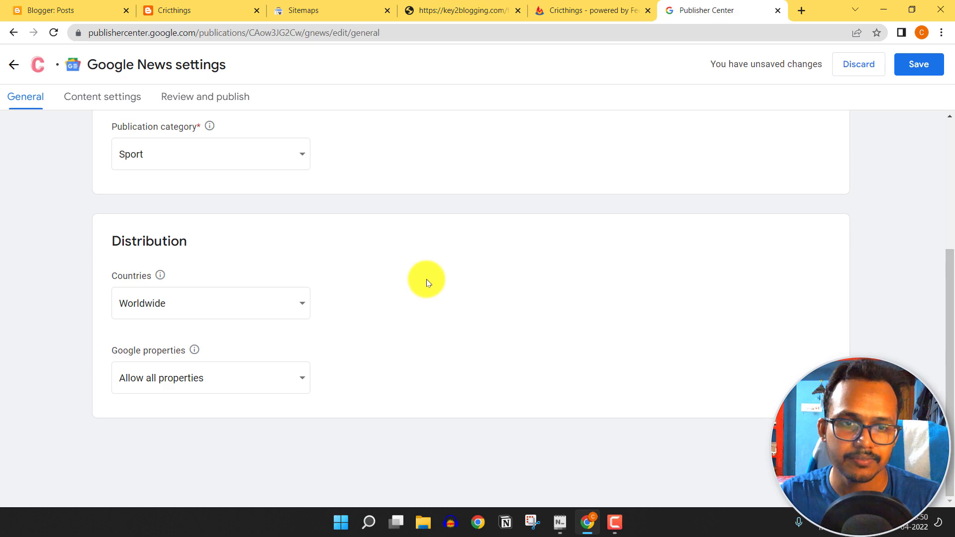
left_click(160, 373)
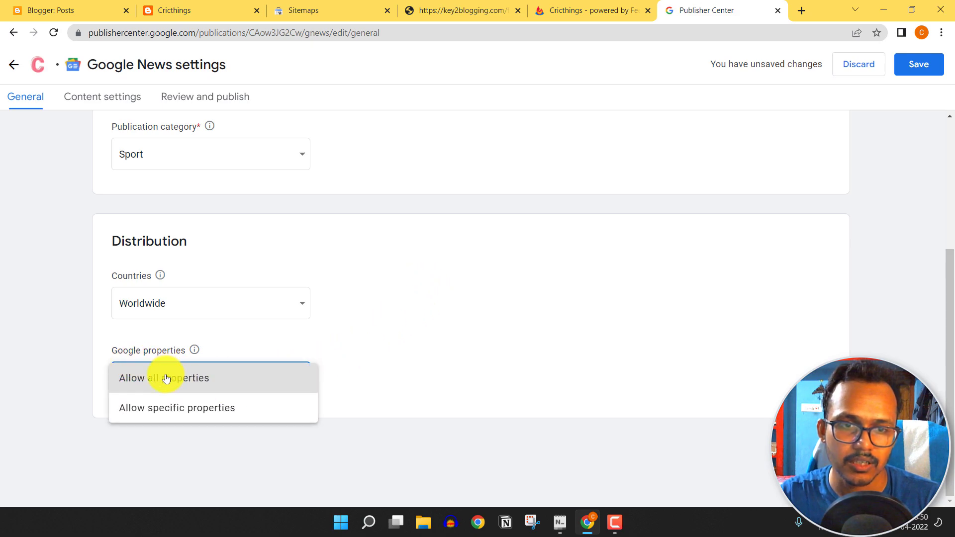
left_click(418, 353)
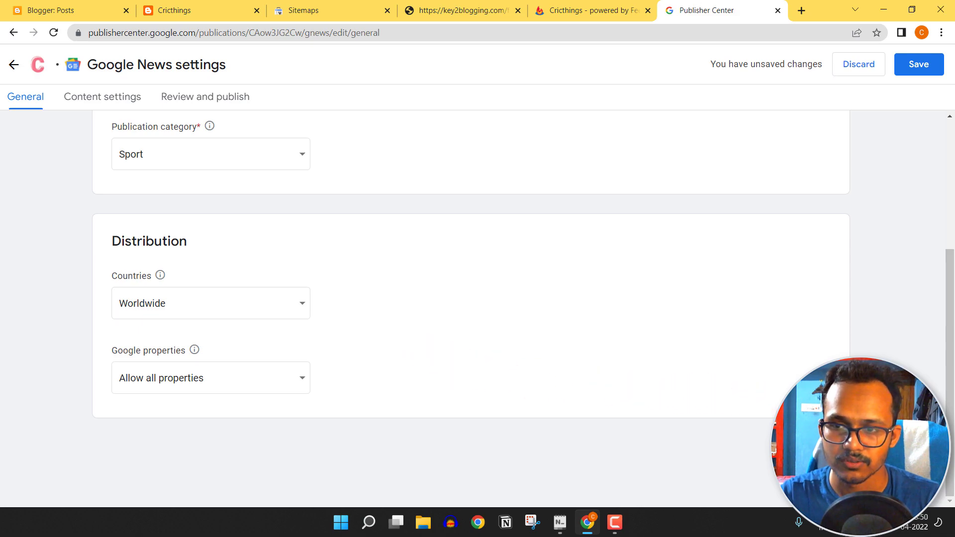
left_click(102, 96)
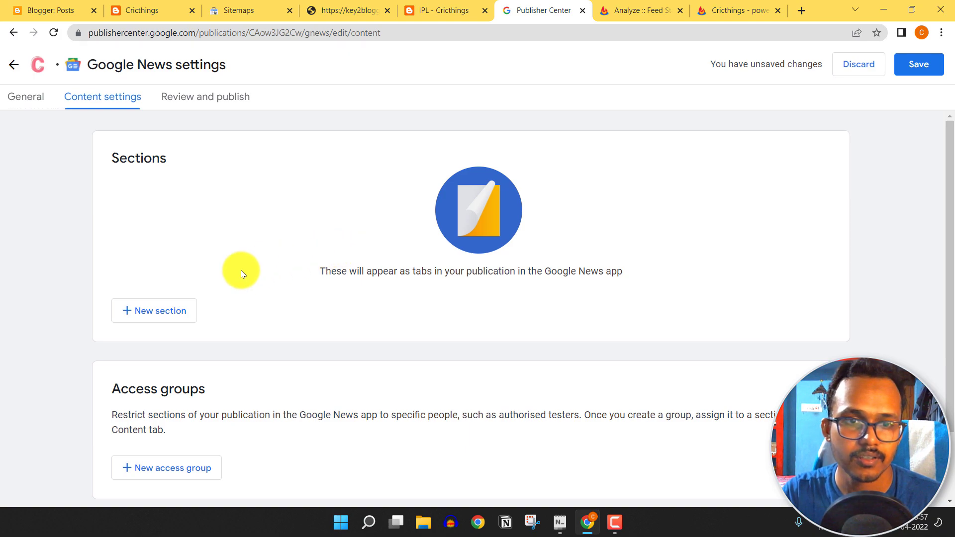
Step: Create a new Feed section and copy the site name 'cricthings' from the notes for its title
left_click(153, 313)
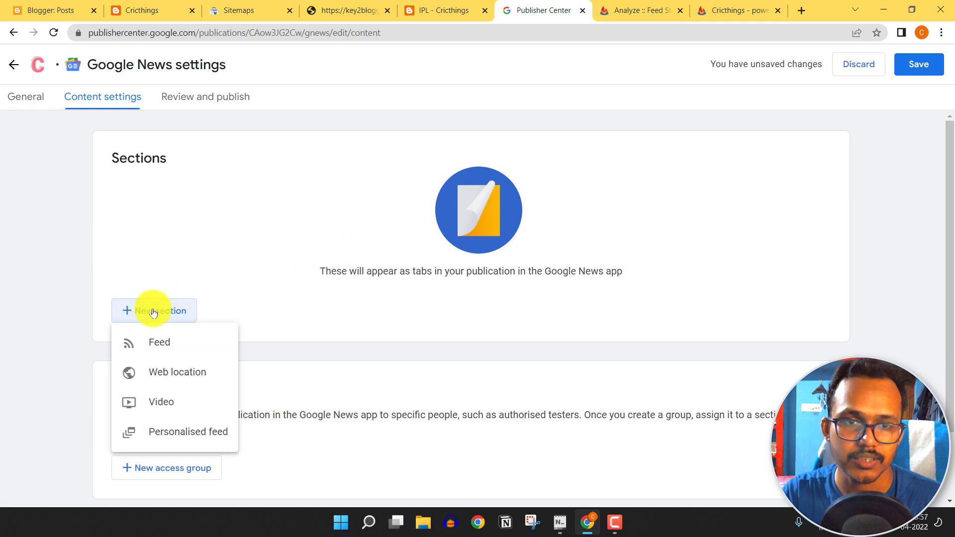
left_click(167, 346)
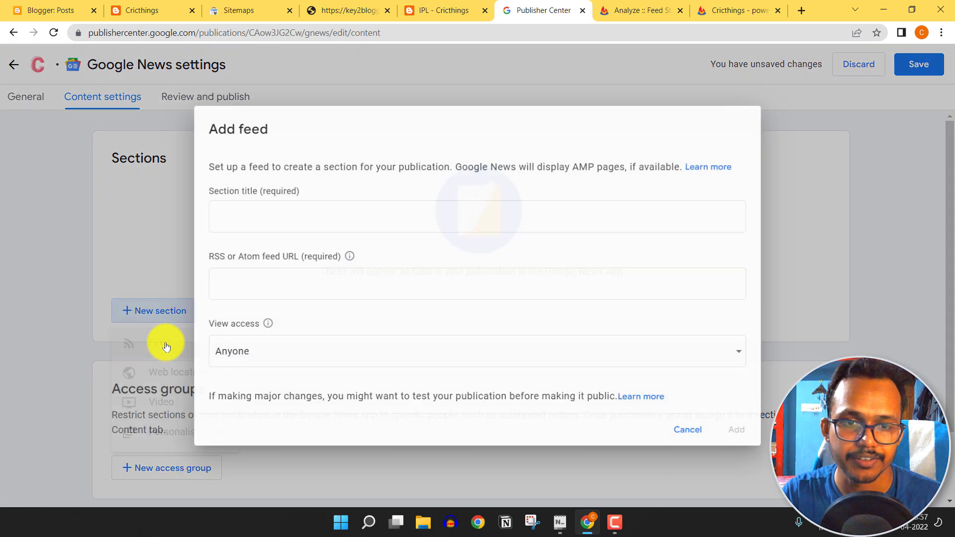
left_click(321, 208)
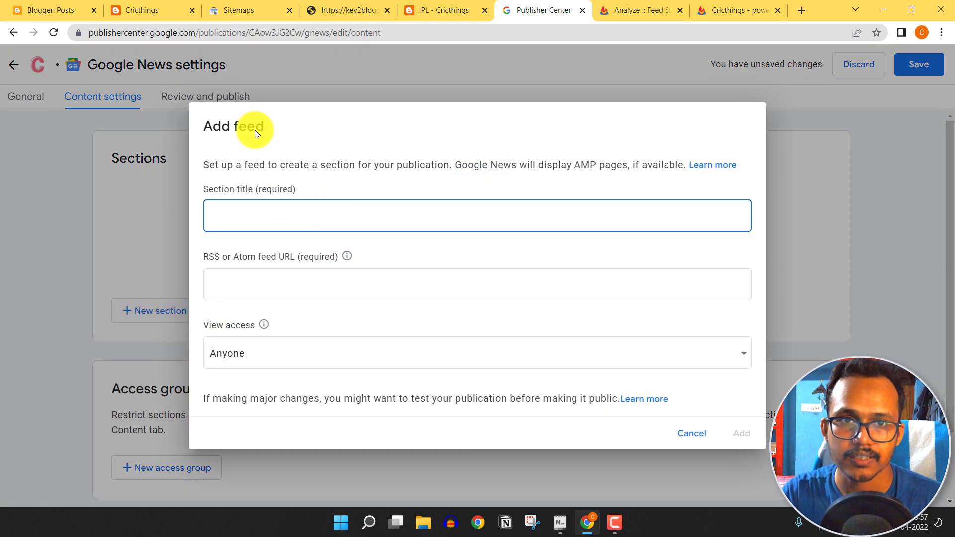
left_click(560, 522)
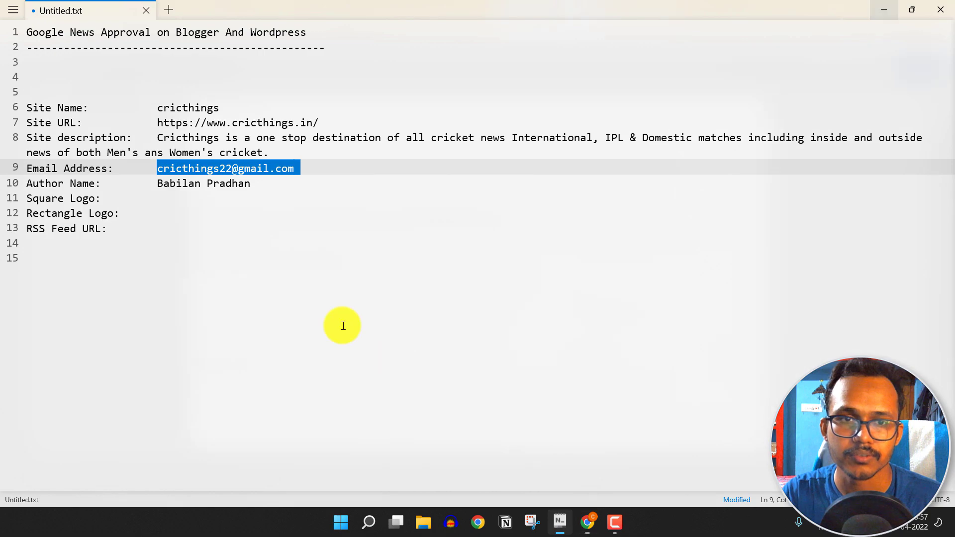
triple_click(205, 107)
double_click(205, 107)
key("ctrl+c")
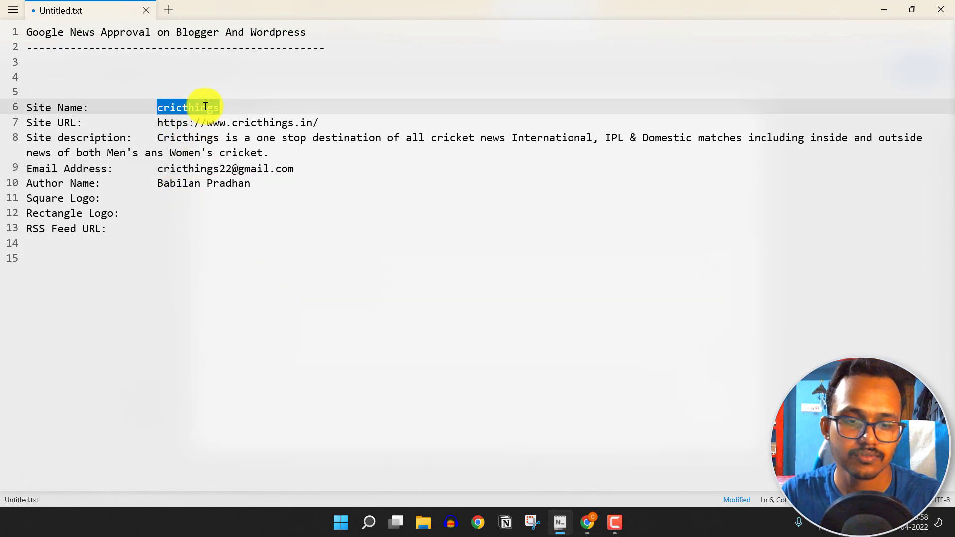
left_click(883, 6)
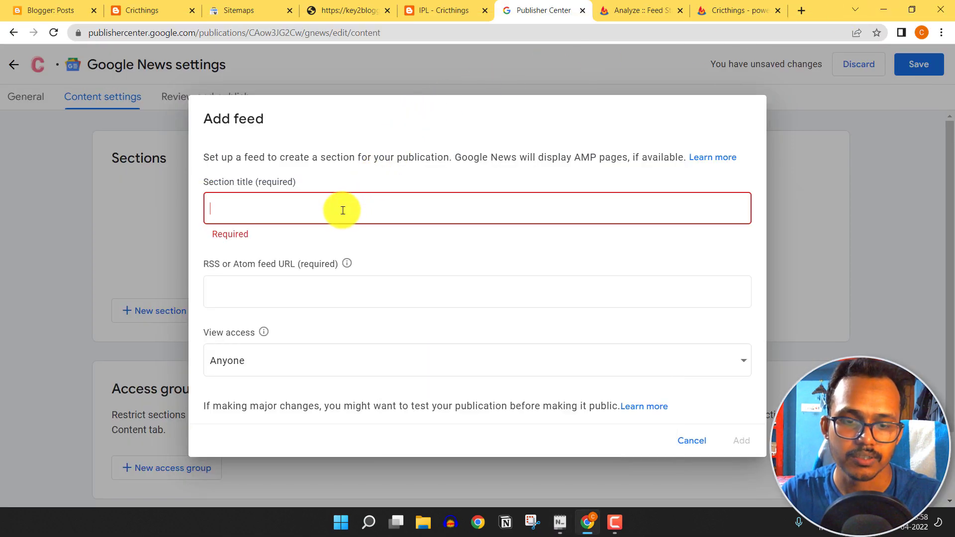
key("ctrl+v")
left_click(309, 286)
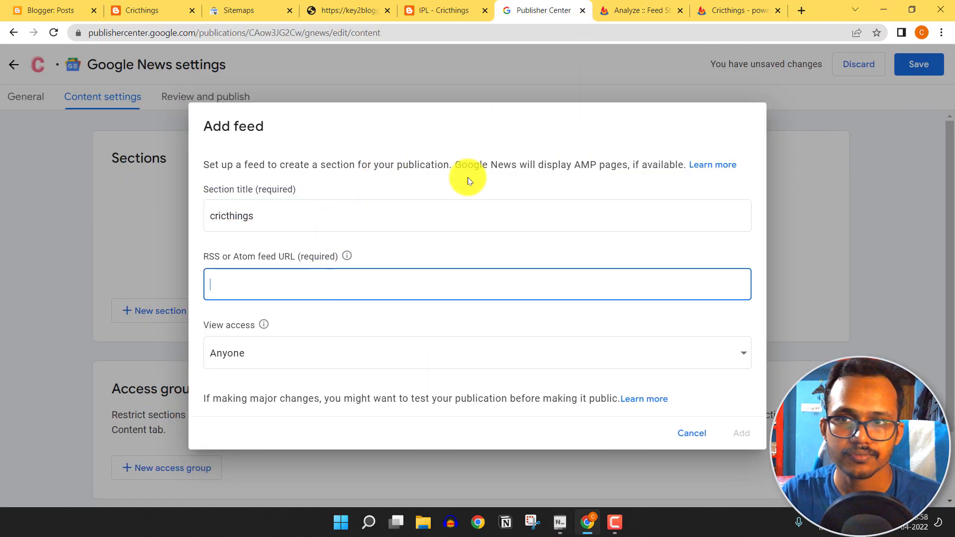
left_click(746, 4)
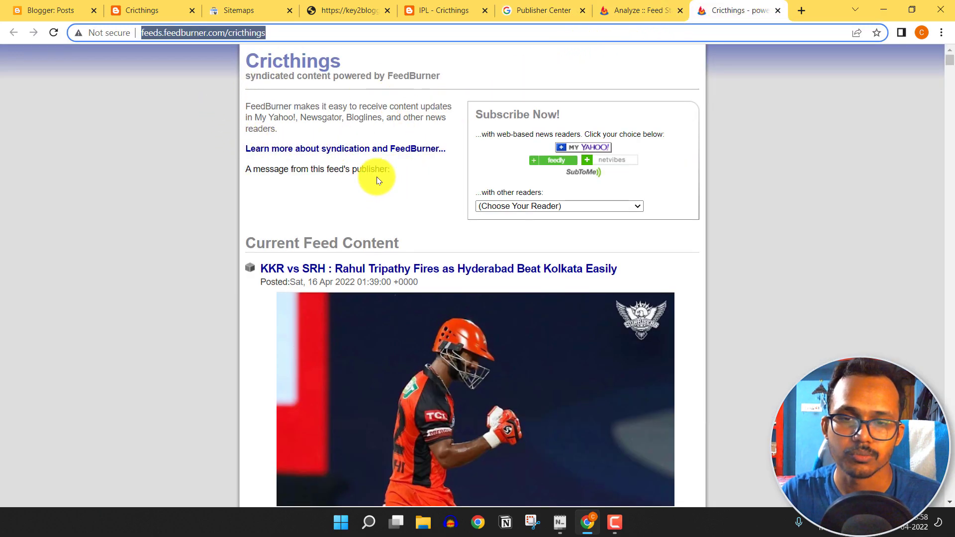
scroll(421, 300, "down", 20)
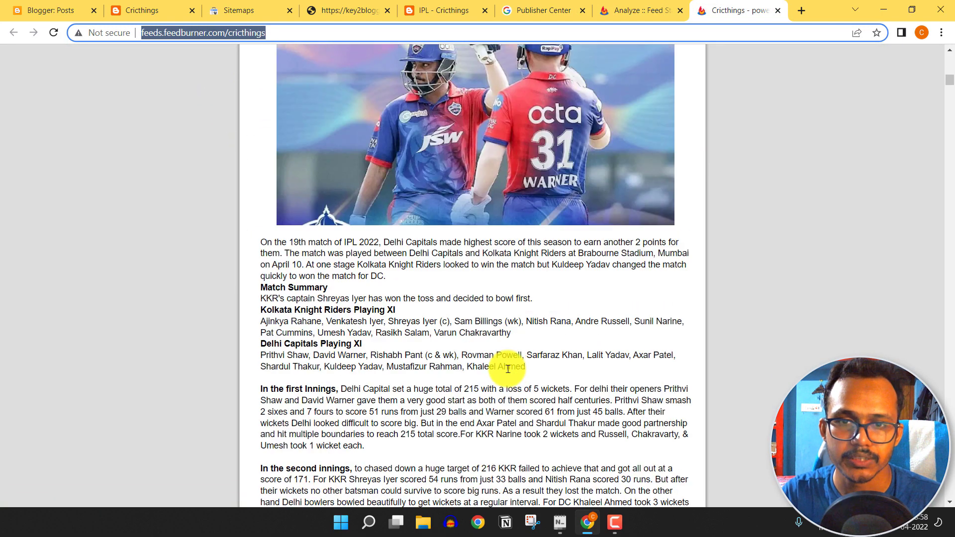
scroll(605, 351, "up", 20)
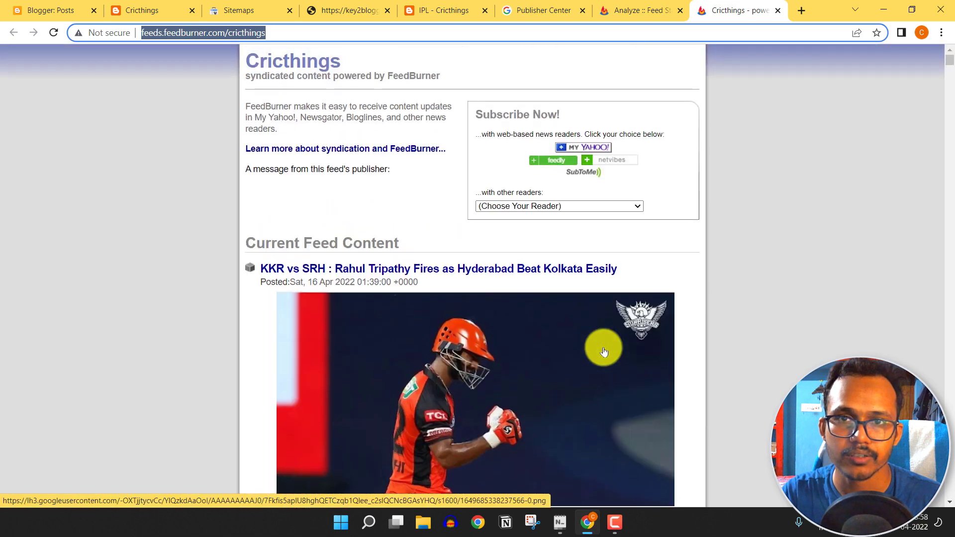
left_click(363, 11)
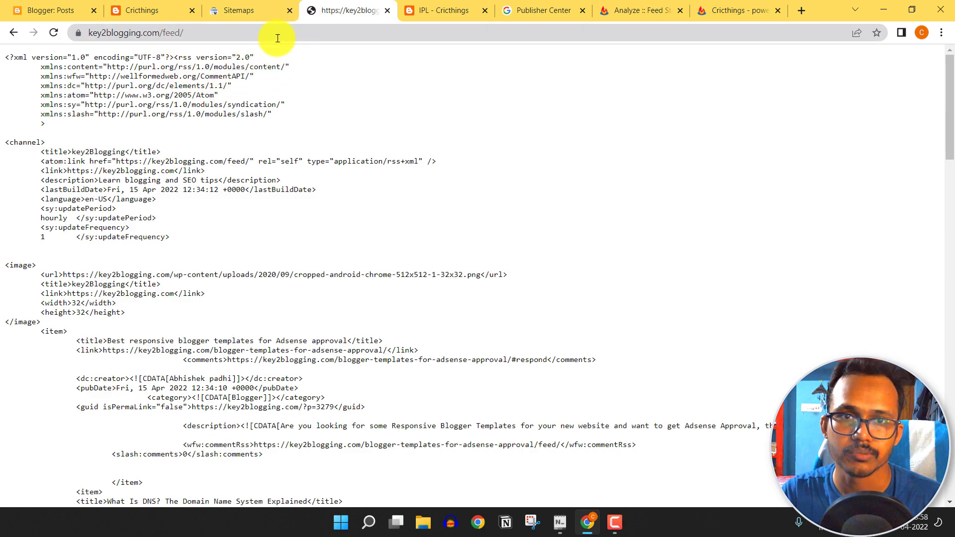
left_click(728, 10)
key("ctrl+c")
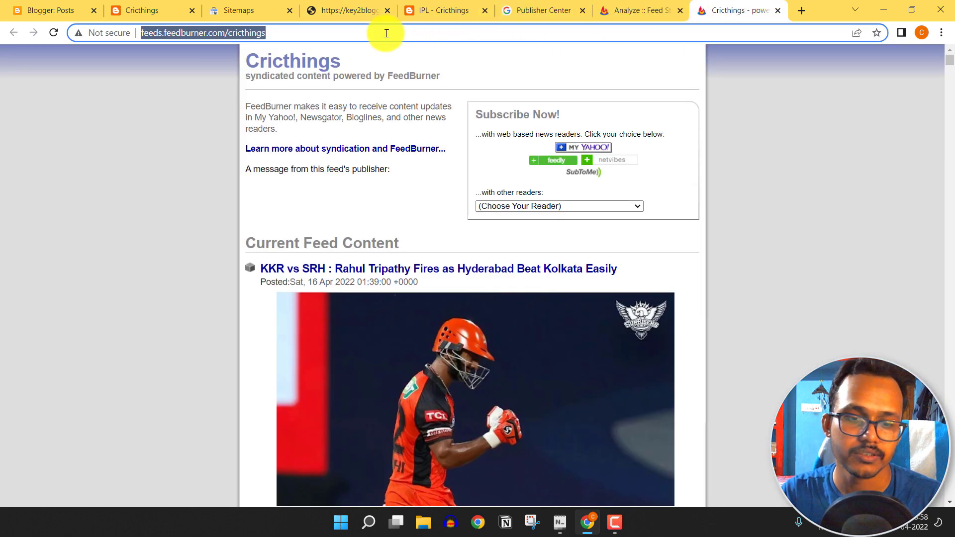
left_click(530, 15)
key("ctrl+v")
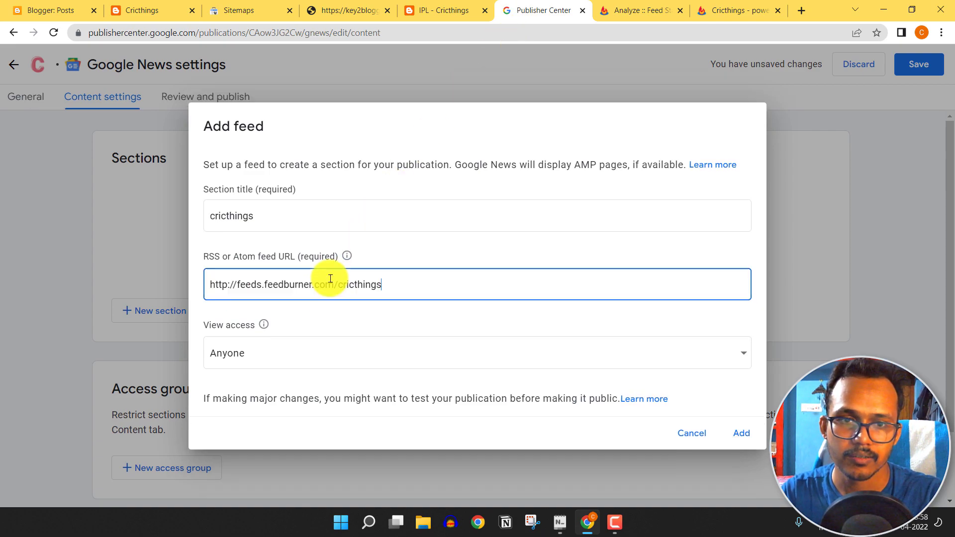
Step: Keep view access as Anyone and add the cricthings feed section
left_click(358, 359)
left_click(302, 362)
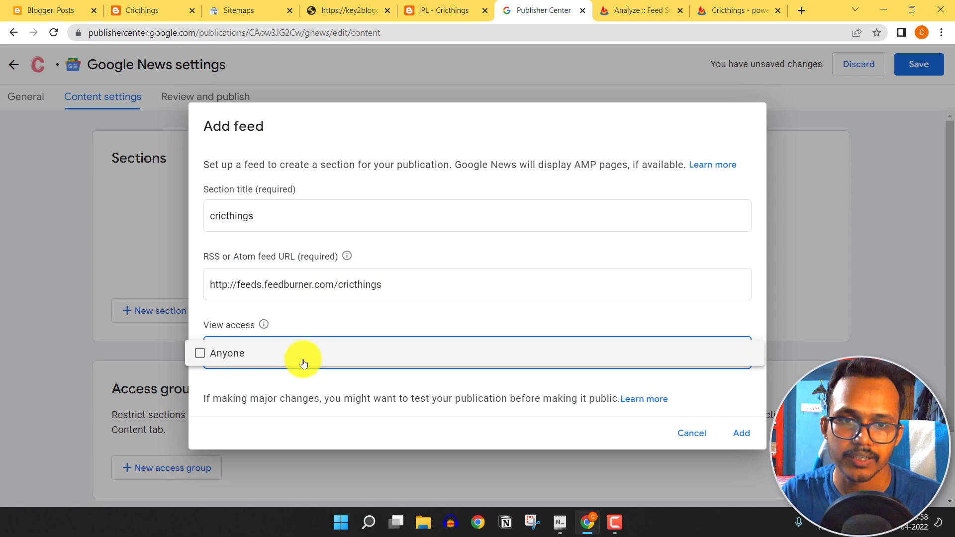
left_click(303, 363)
left_click(443, 319)
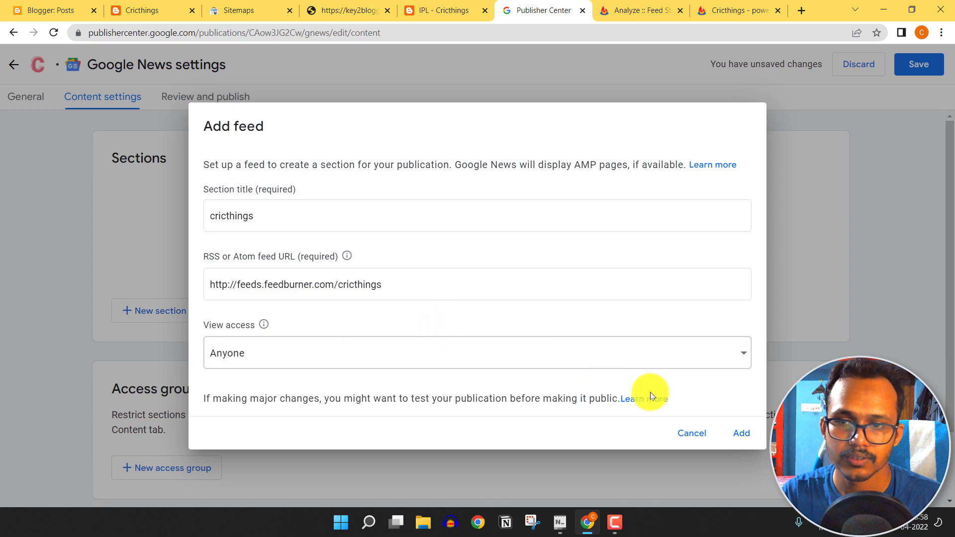
left_click(742, 434)
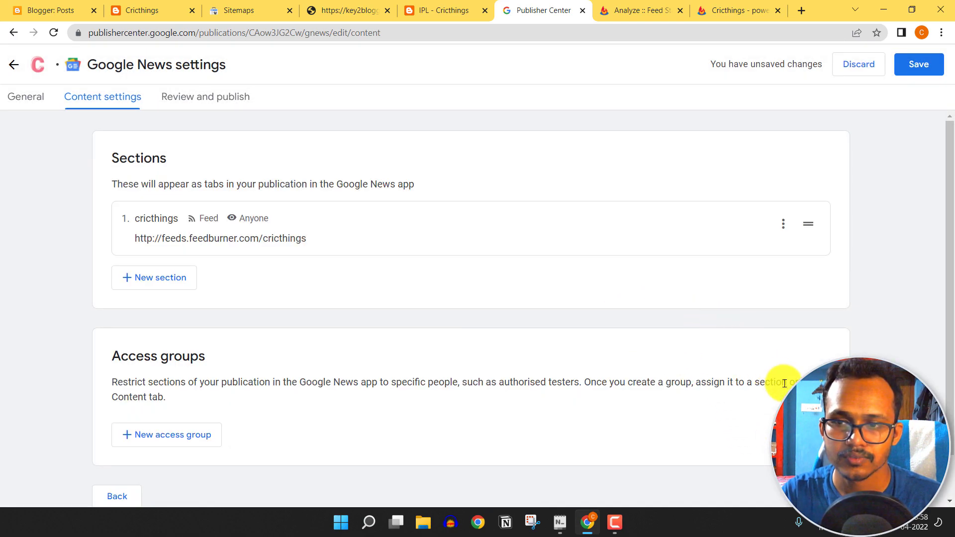
scroll(703, 433, "down", 1)
Step: Check the empty-section issue, save Content settings, and continue to Review and publish
left_click(821, 497)
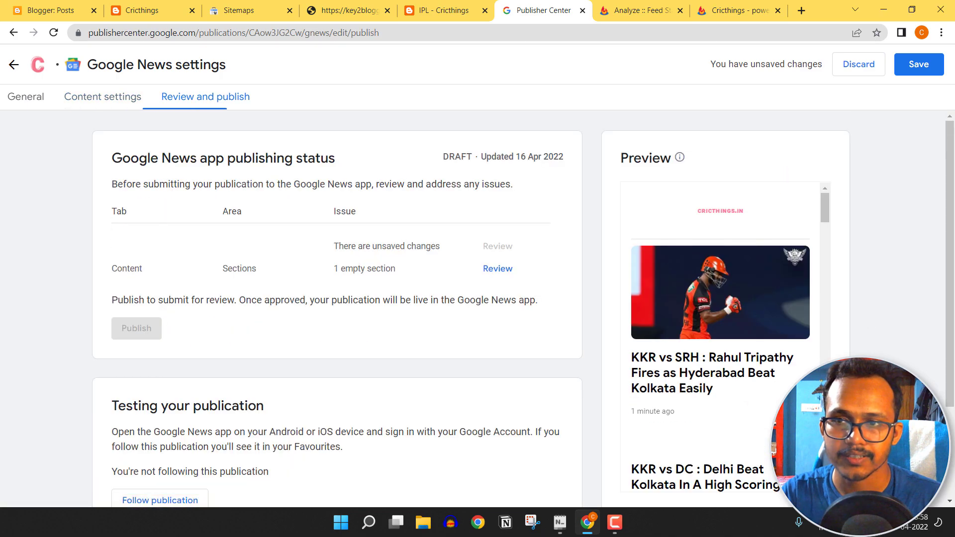
scroll(733, 262, "down", 10)
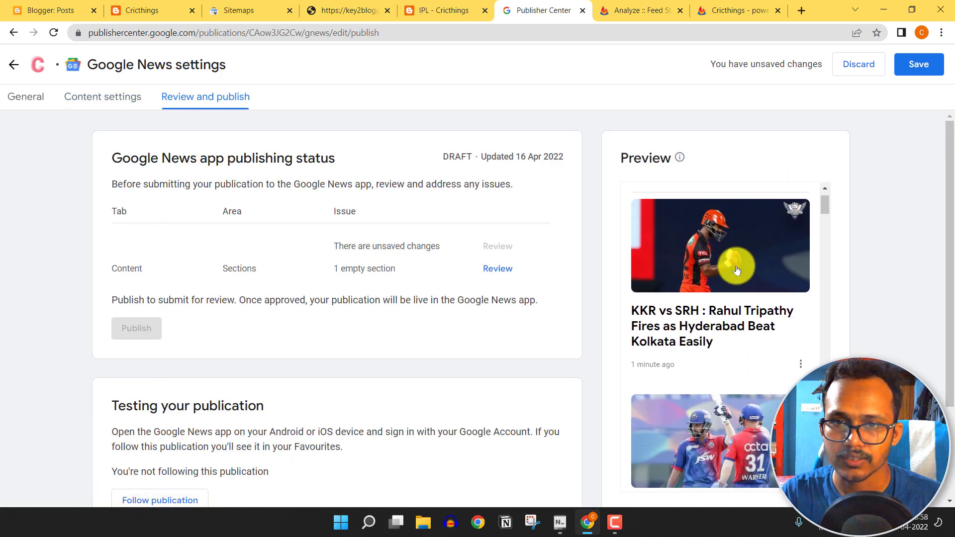
scroll(739, 344, "down", 8)
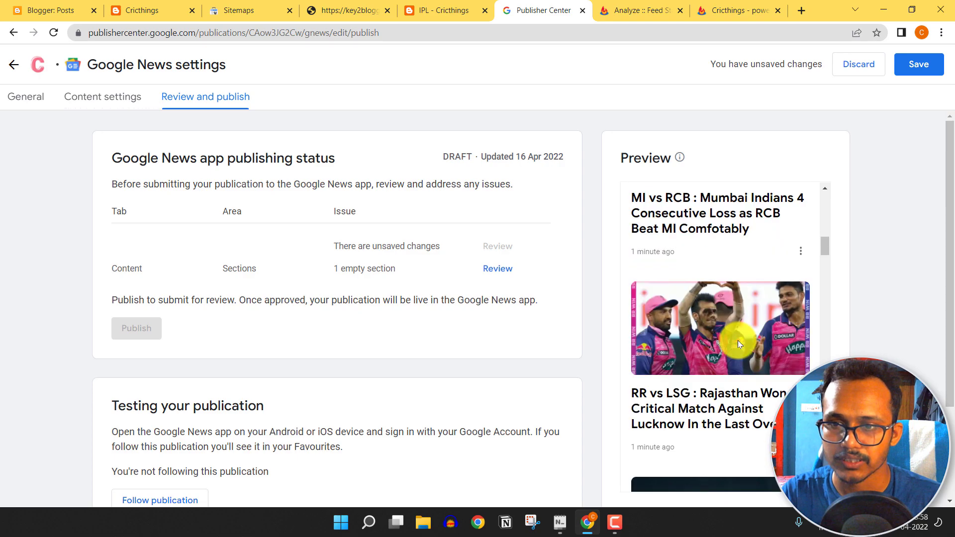
scroll(749, 342, "up", 5)
scroll(749, 341, "up", 10)
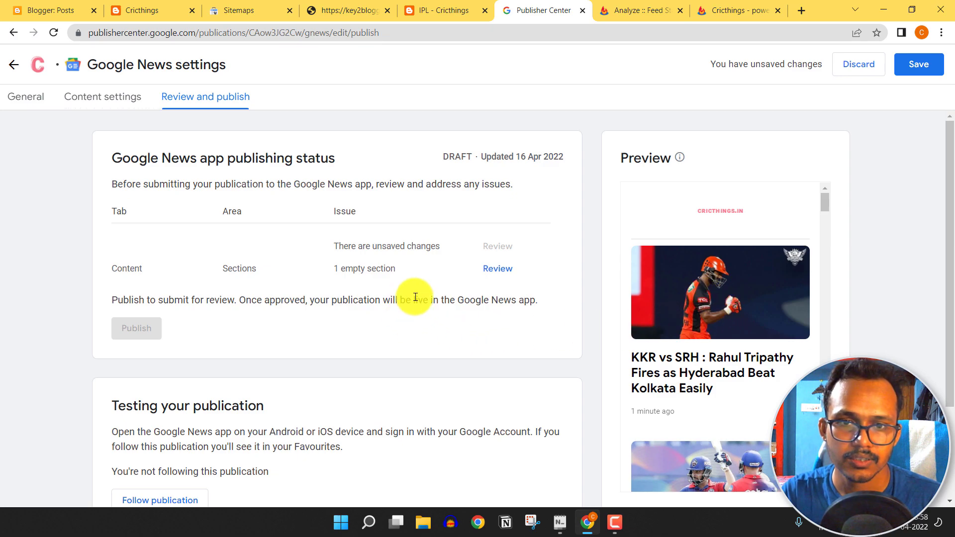
left_click(494, 269)
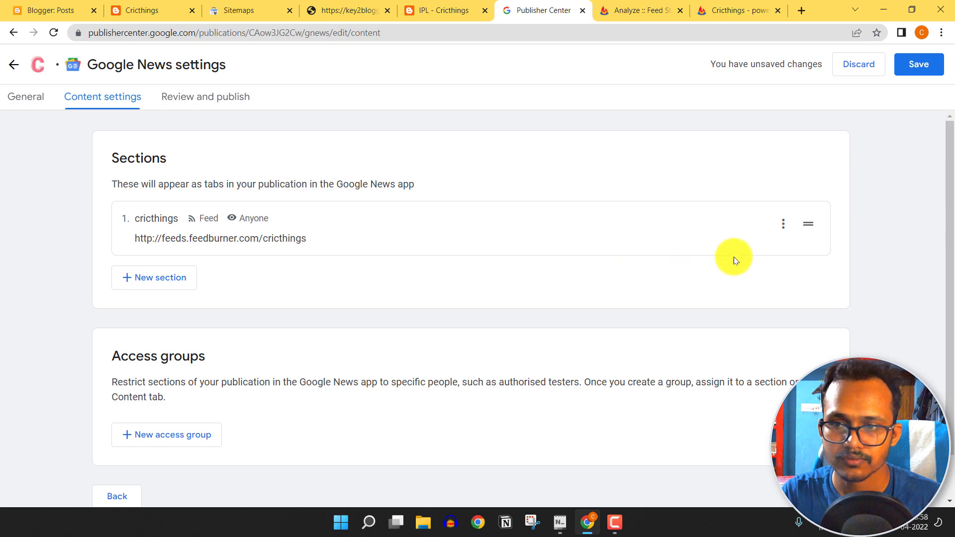
scroll(746, 278, "down", 1)
left_click(925, 71)
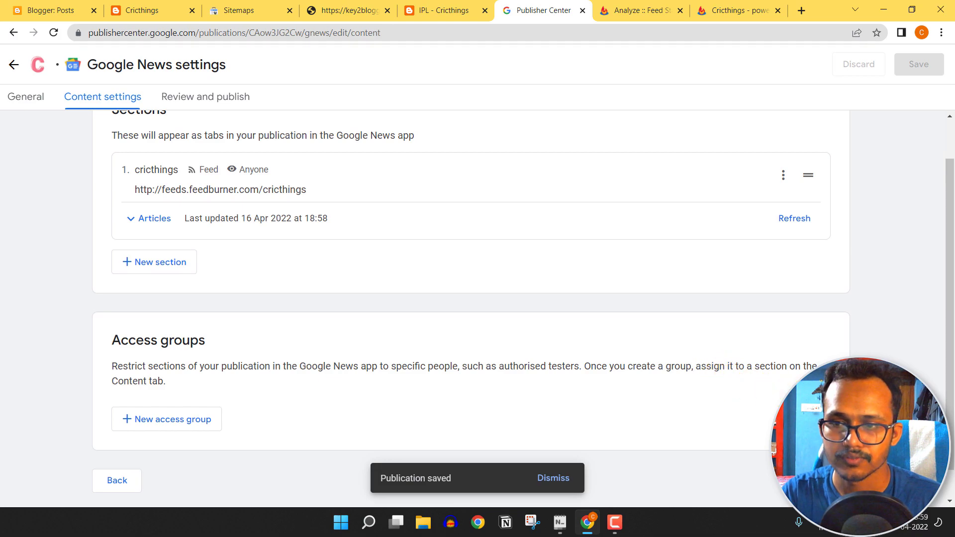
left_click(816, 480)
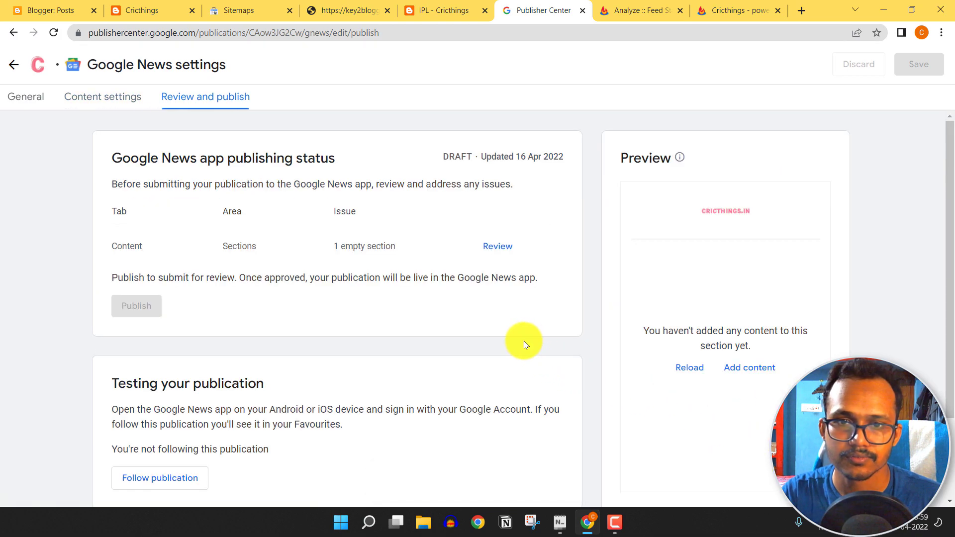
Step: Reload, publish the cricthings publication to Google News, and dismiss the confirmation
left_click(53, 33)
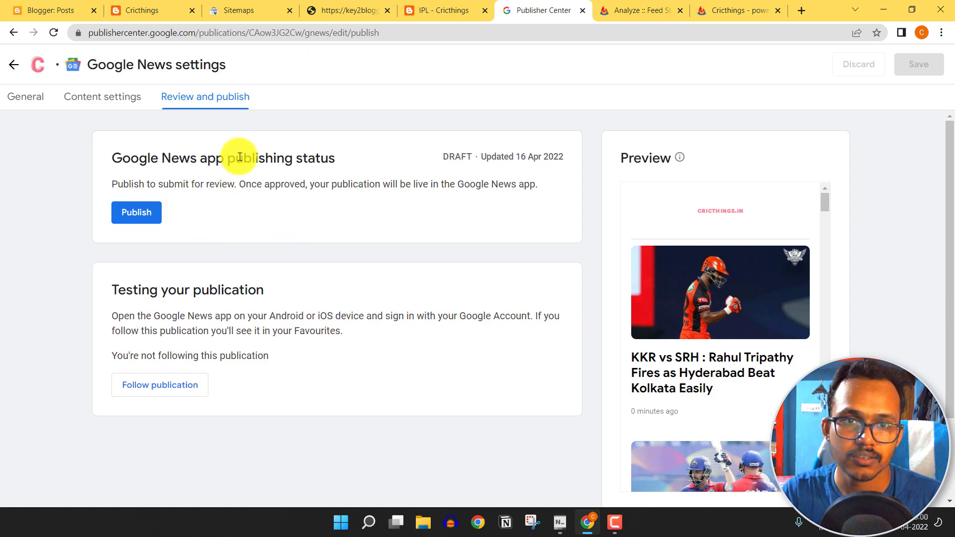
left_click(143, 215)
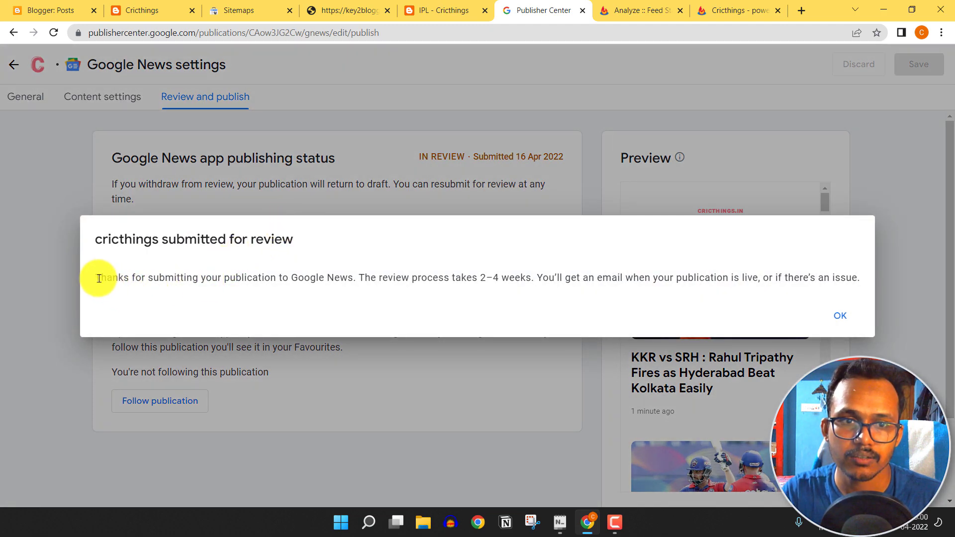
left_click_drag(99, 277, 790, 288)
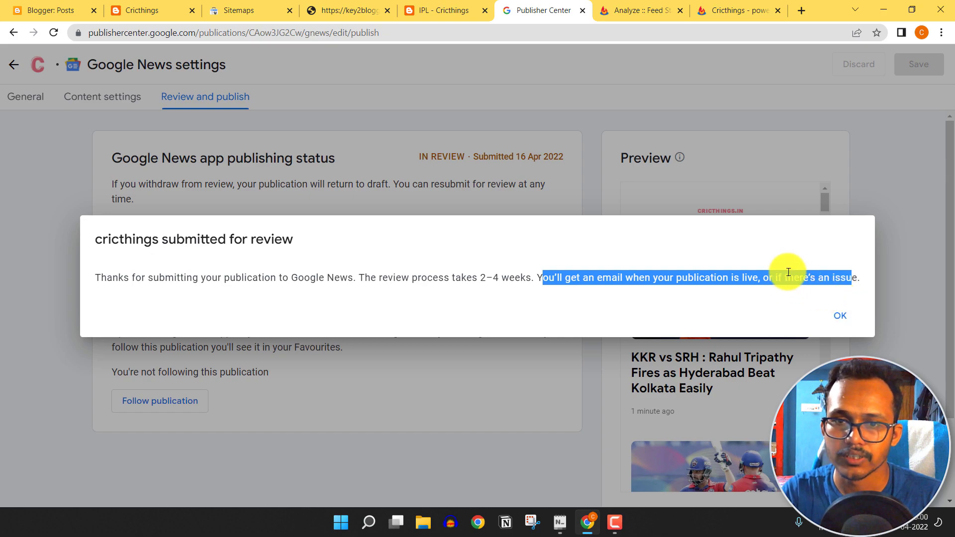
left_click(842, 316)
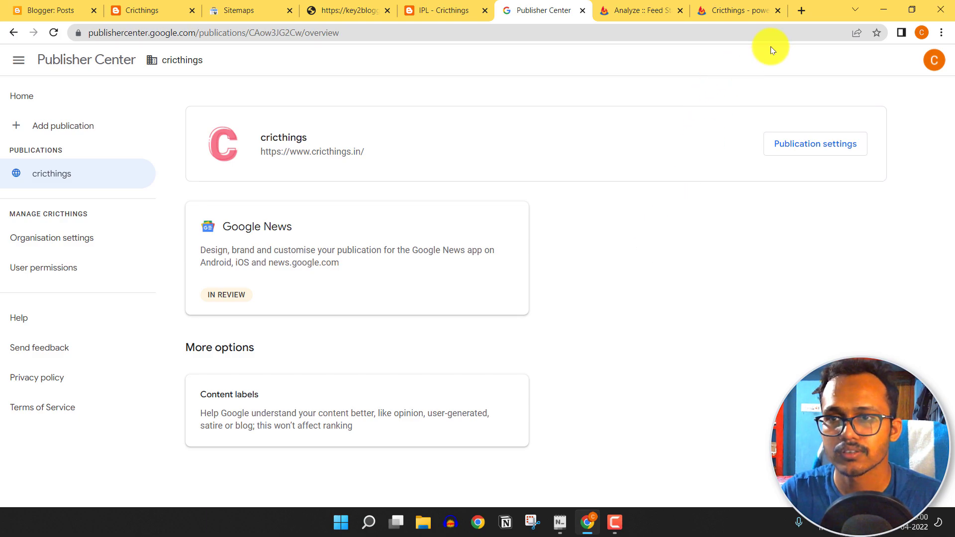
Step: Search Google for 'google news' in a new Chrome tab
left_click(808, 11)
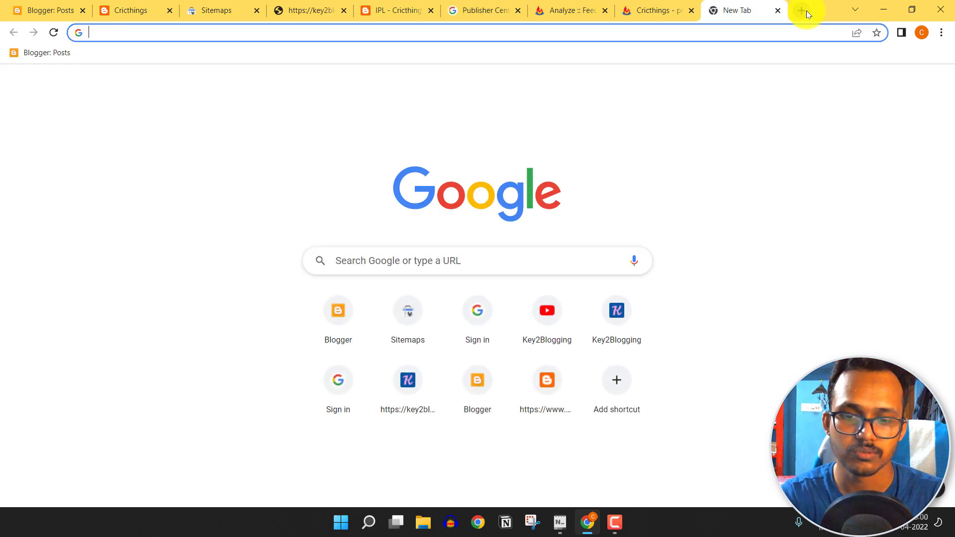
type("google news publisher")
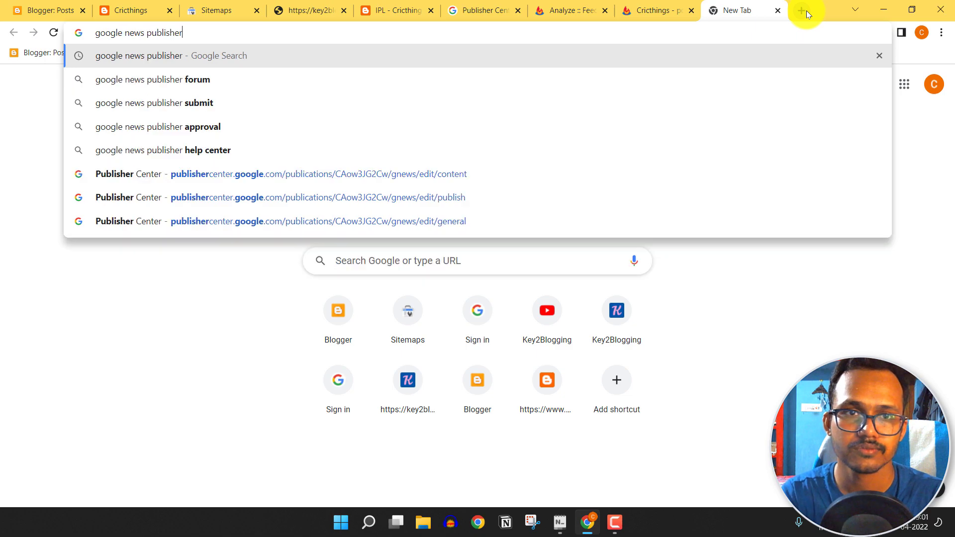
key("BackSpace")
key("BackSpace")
key("BackSpace")
key("BackSpace")
key("BackSpace")
key("BackSpace")
key("BackSpace")
key("Return")
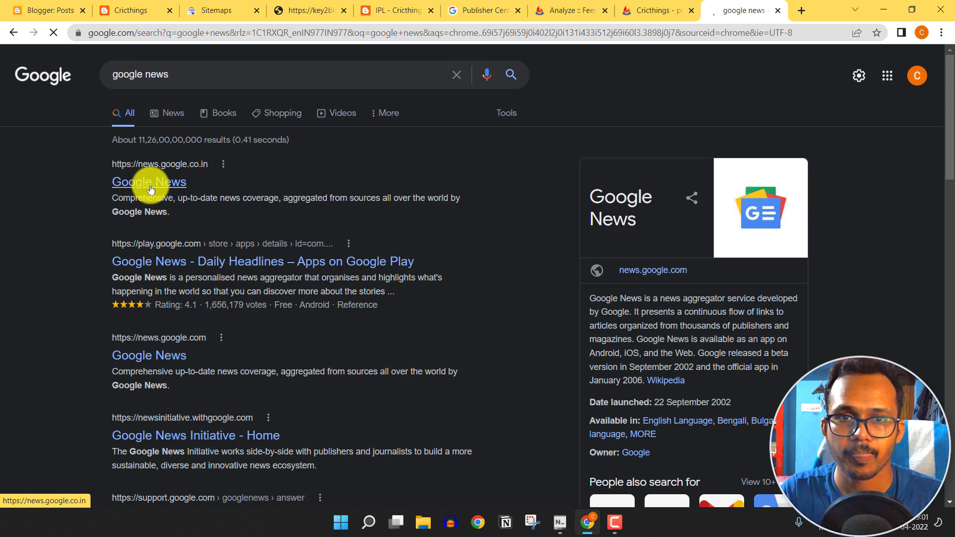
Step: Find the Techyleaf publication on Google News and follow it
left_click(150, 189)
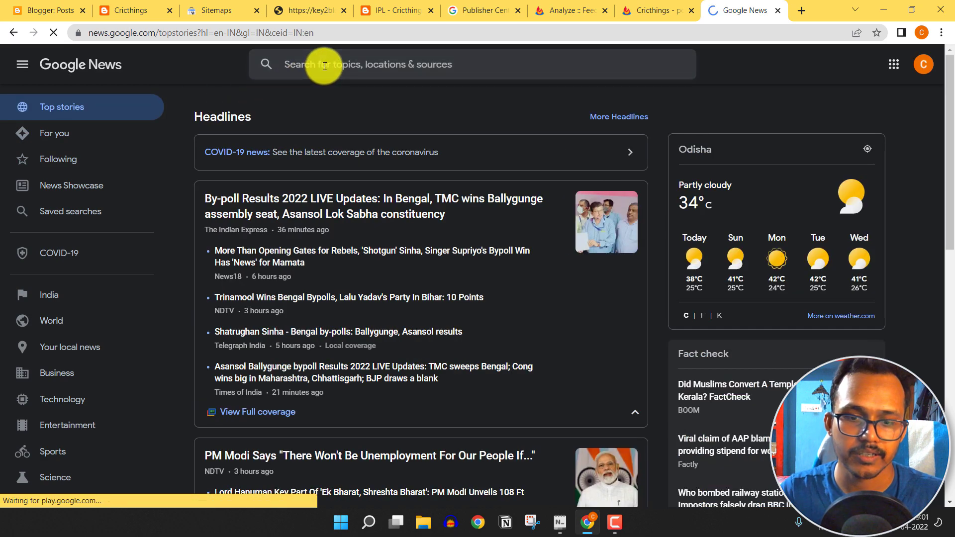
left_click(324, 67)
type("te")
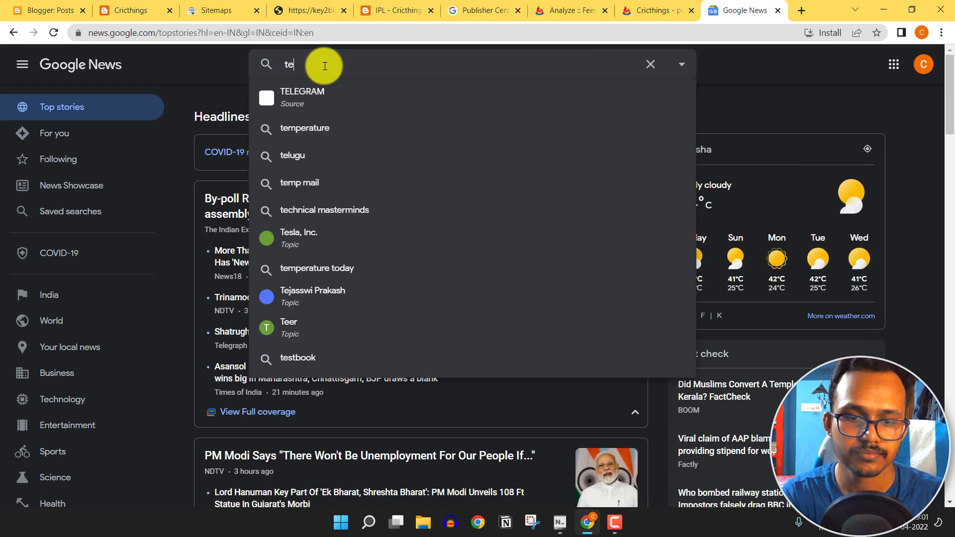
type("chyleaf")
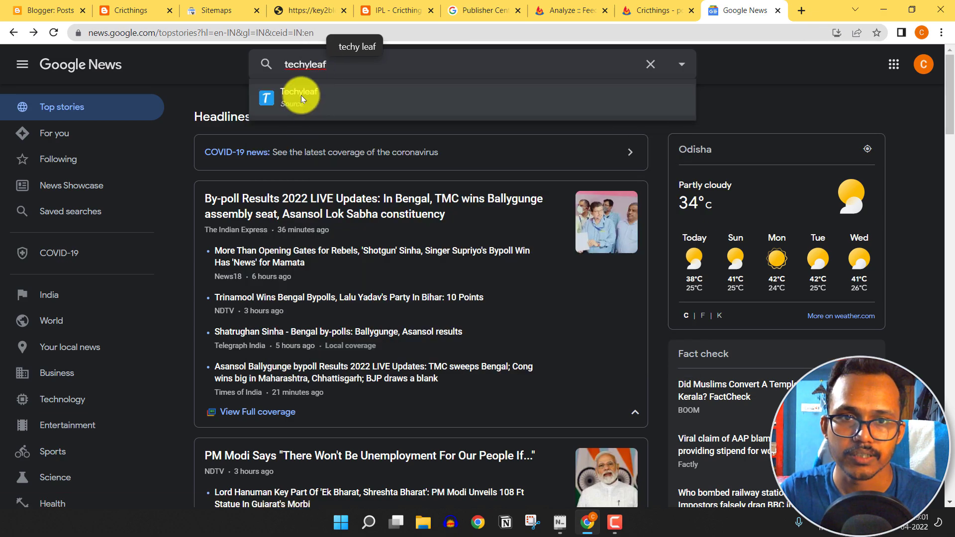
left_click(300, 95)
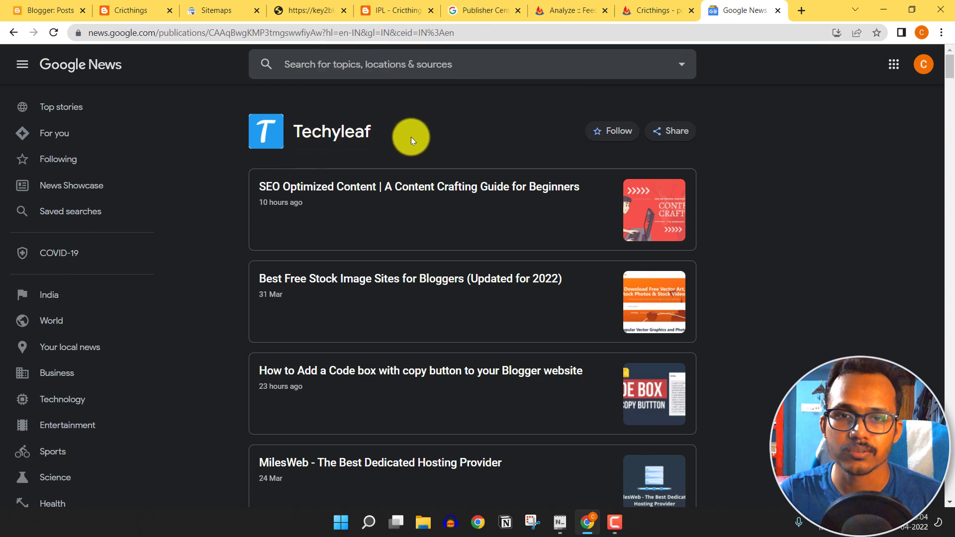
left_click(613, 132)
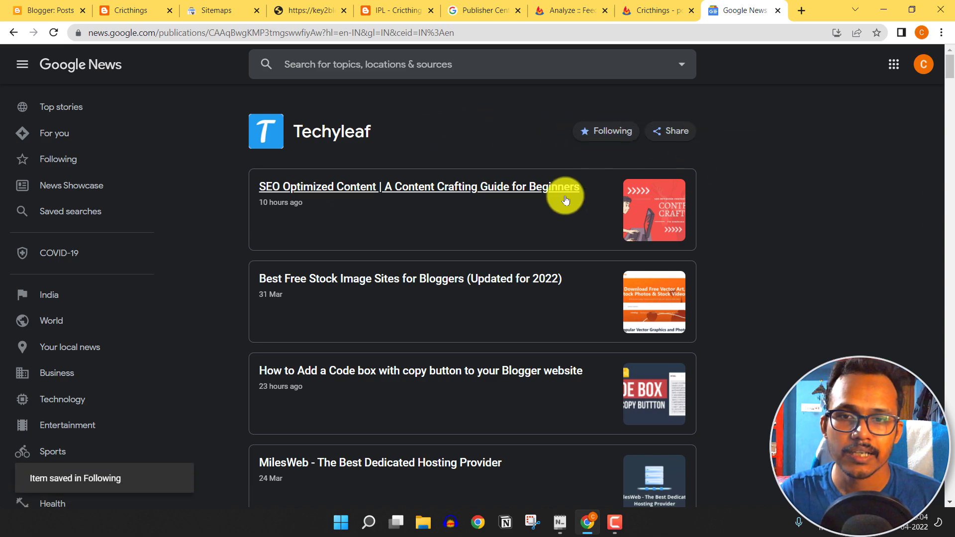
Step: Open Techyleaf's Best Free Stock Image Sites article for bloggers
scroll(470, 324, "down", 4)
scroll(491, 381, "up", 3)
scroll(491, 382, "up", 1)
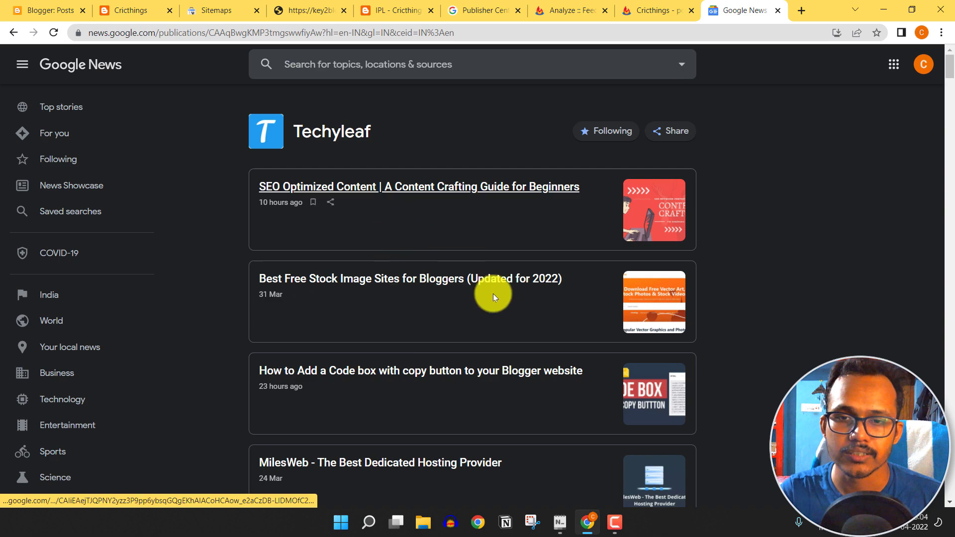
left_click(459, 279)
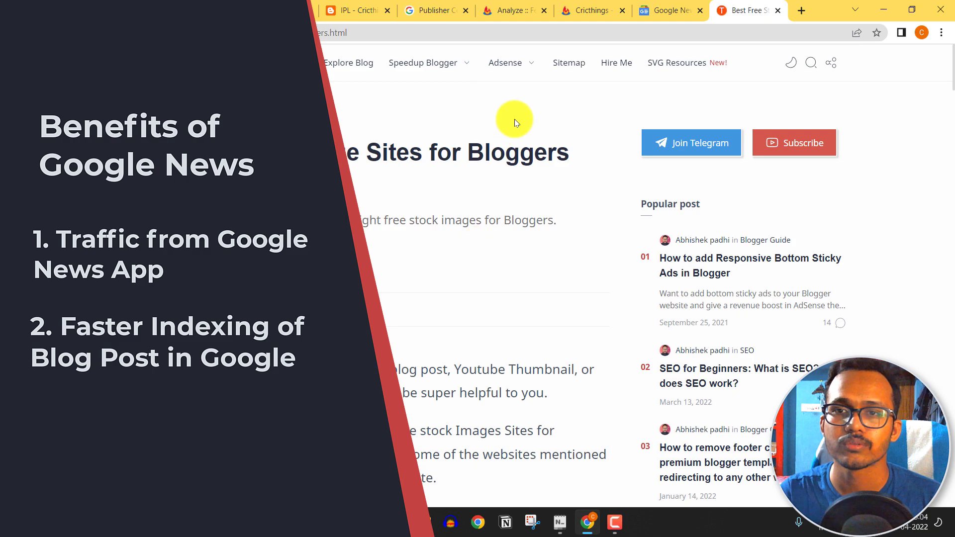
Step: Switch back to the Google News tab showing the followed Techyleaf page
left_click(664, 10)
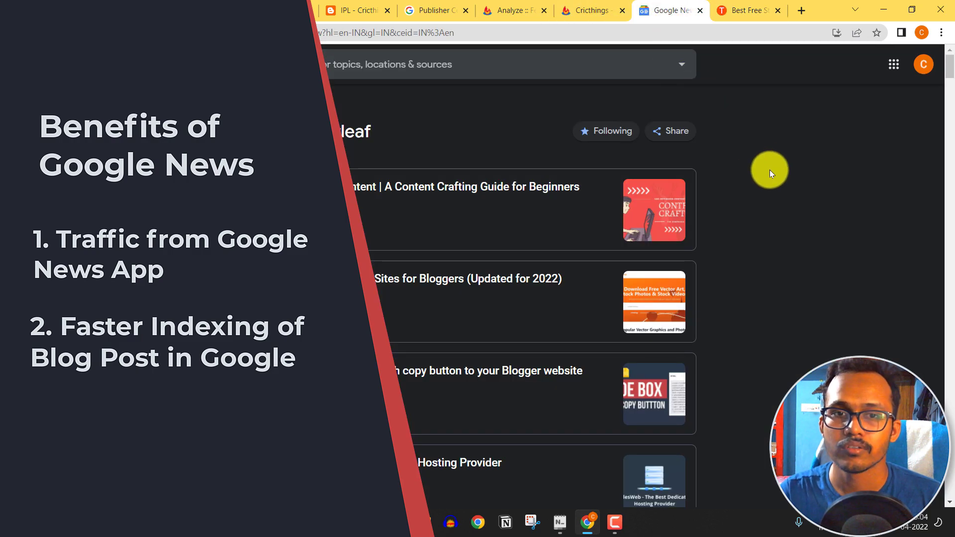